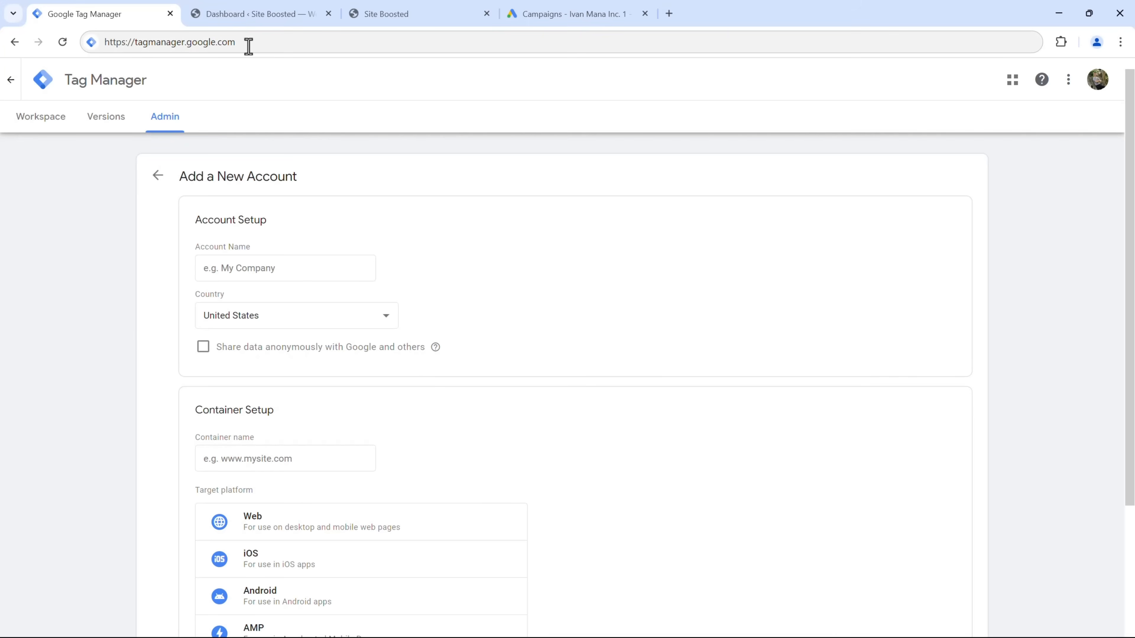
- Choose Web as the target platform in the container setup of the new Tag Manager account
drag(237, 45, 103, 42)
click(42, 326)
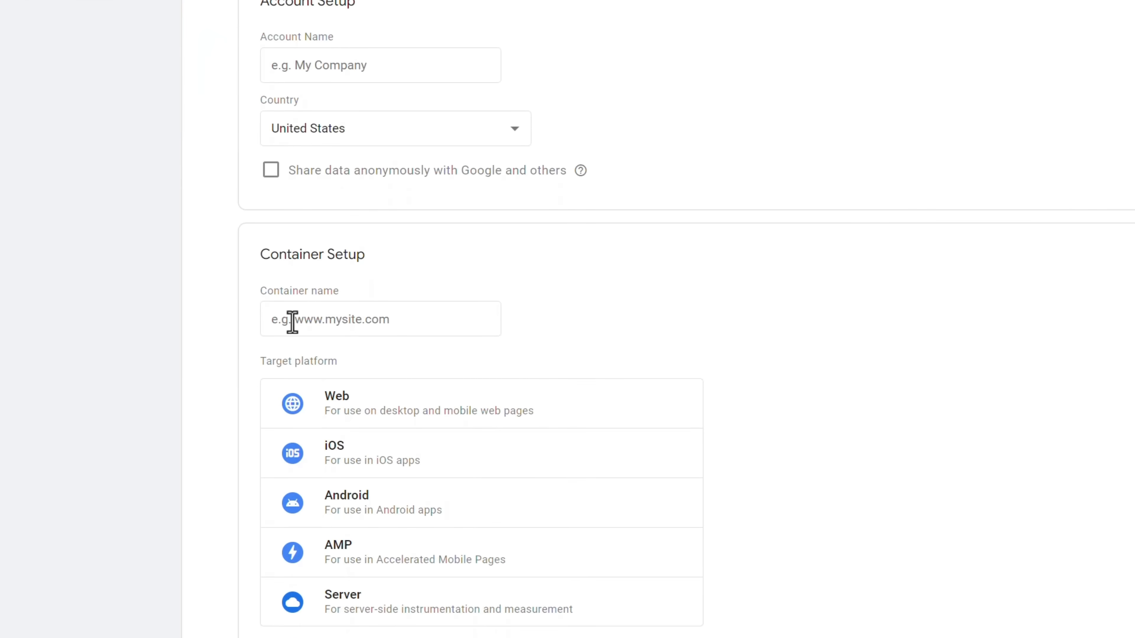
click(447, 407)
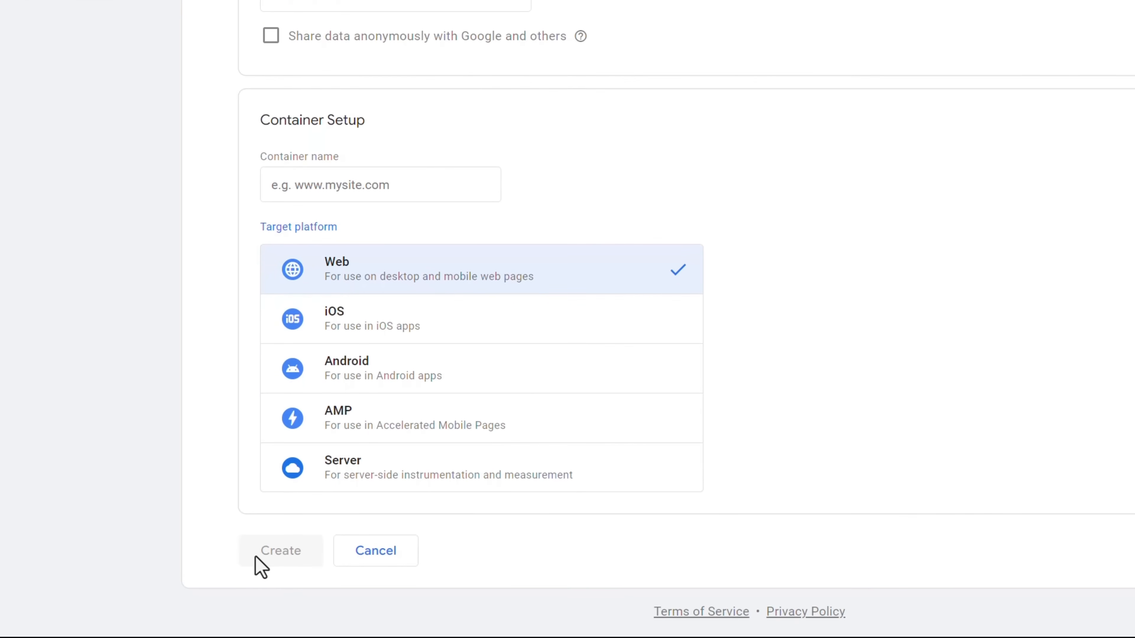
scroll(580, 183, up, 5)
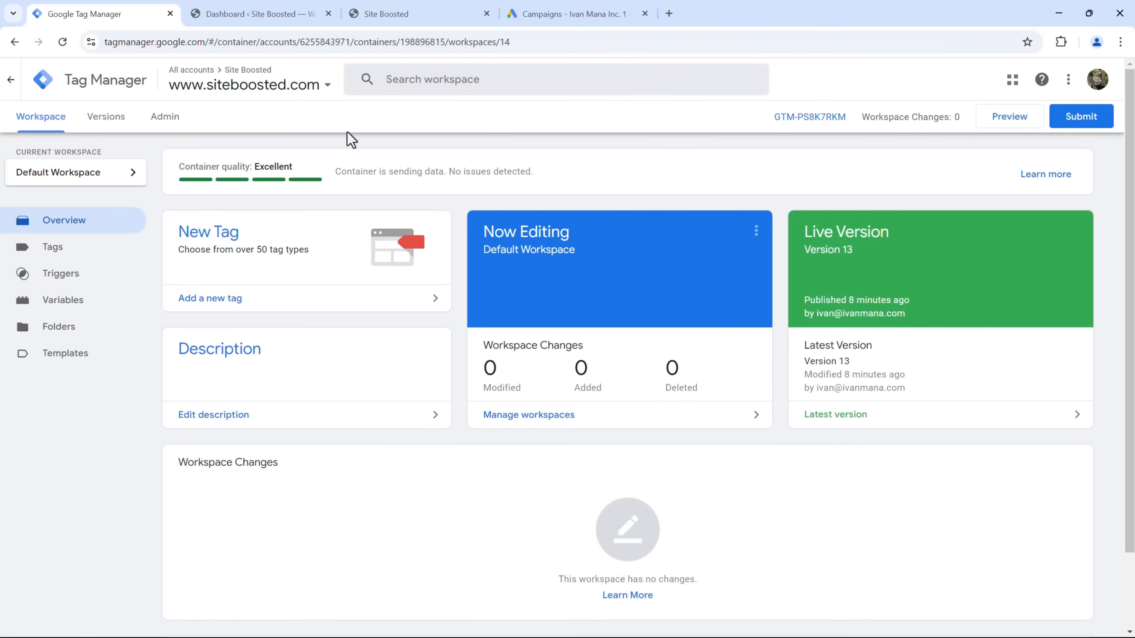
- Switch to the Site Boosted store website and look over its home page and product listings
click(419, 10)
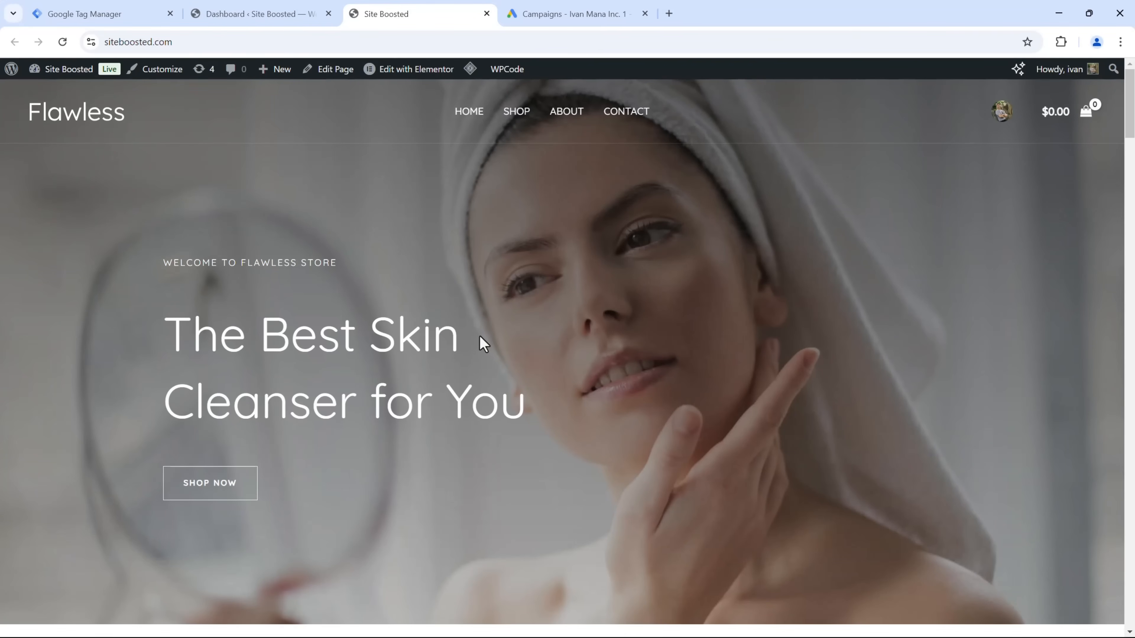
scroll(463, 330, down, 10)
scroll(464, 340, down, 3)
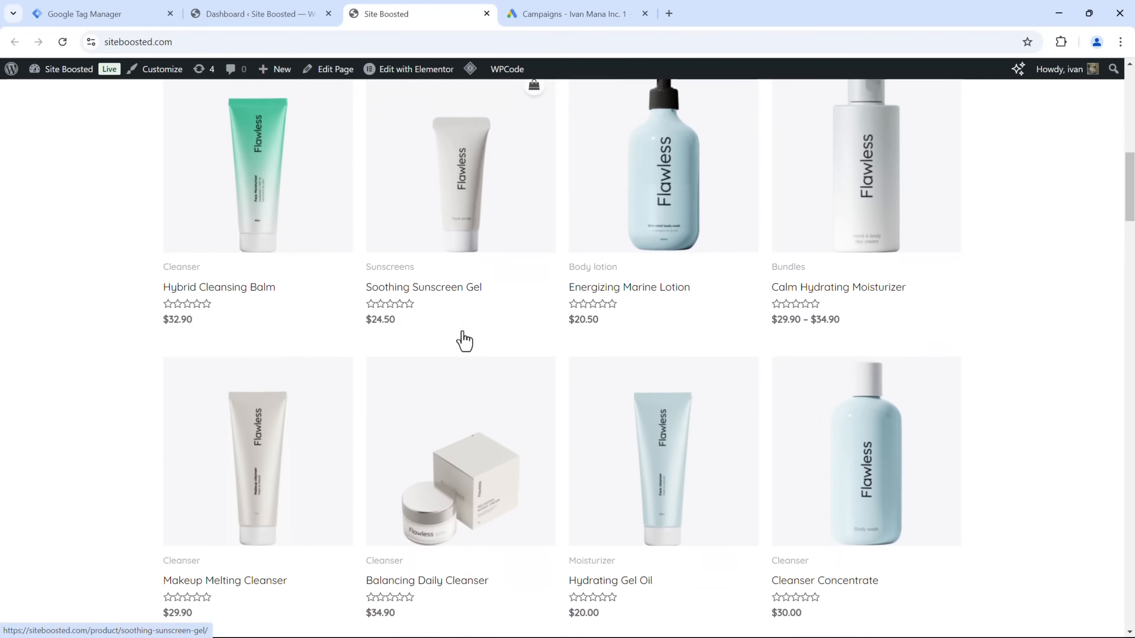
scroll(458, 381, up, 12)
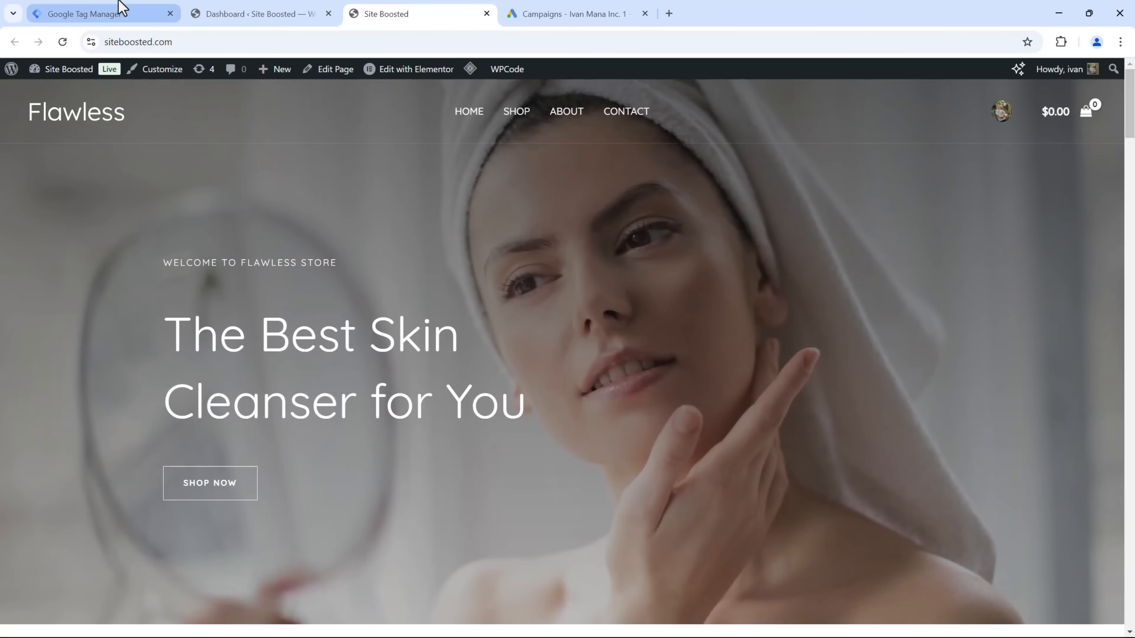
click(118, 8)
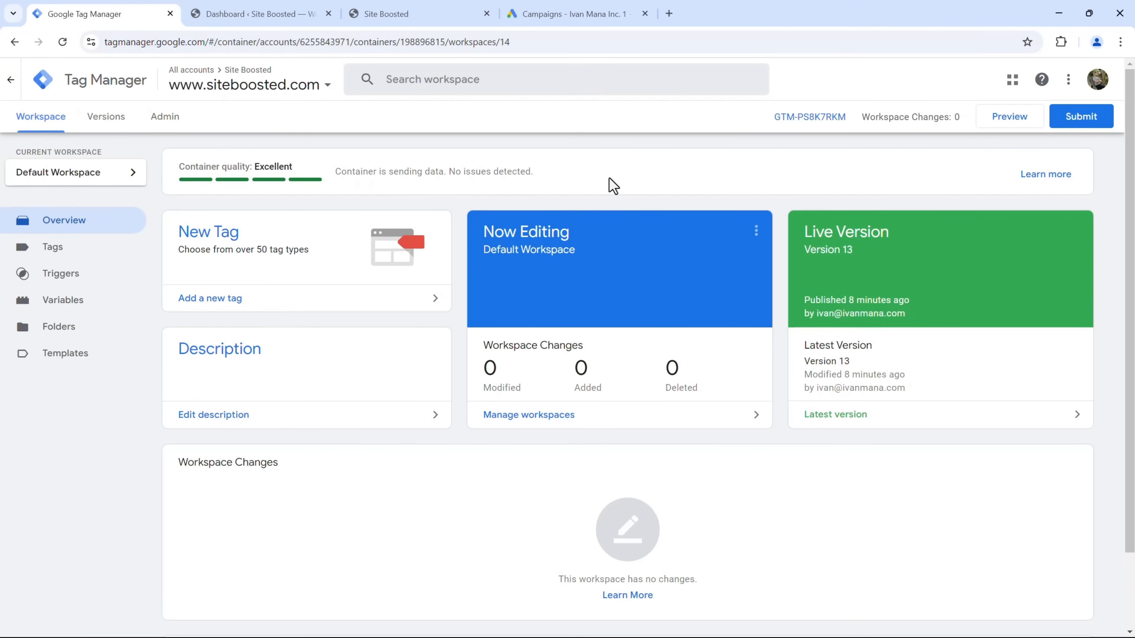
click(809, 117)
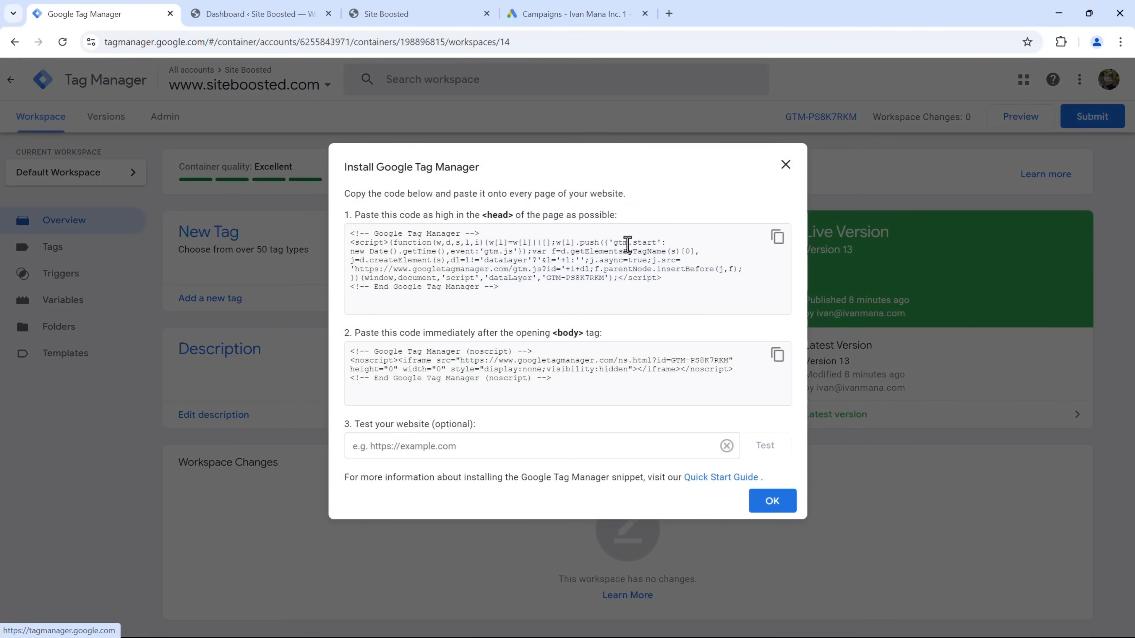
click(787, 166)
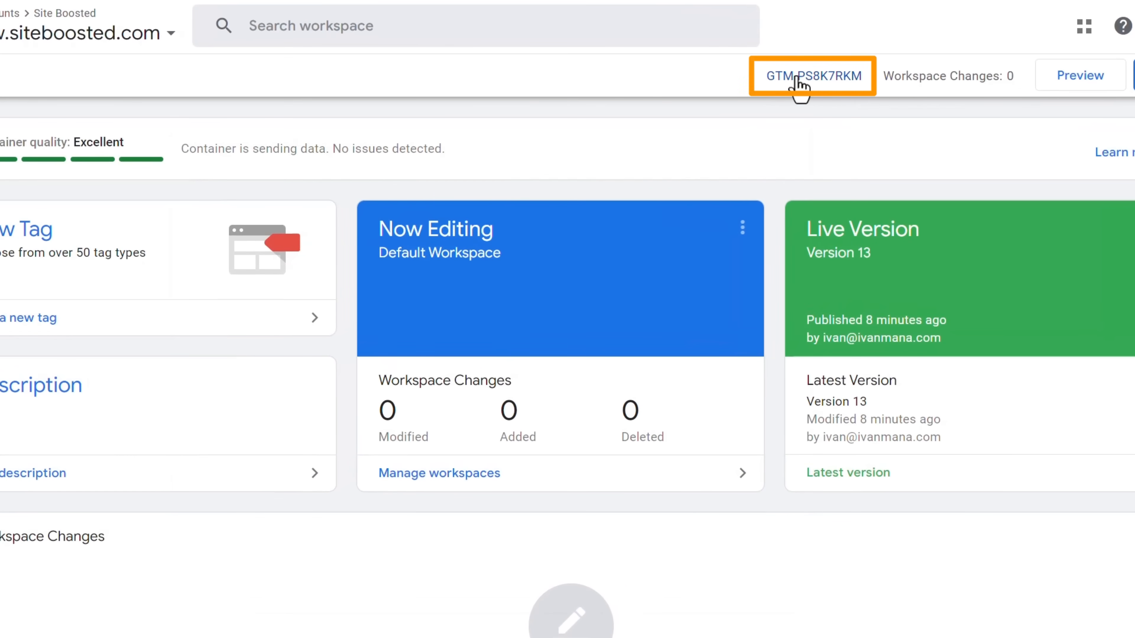
click(799, 80)
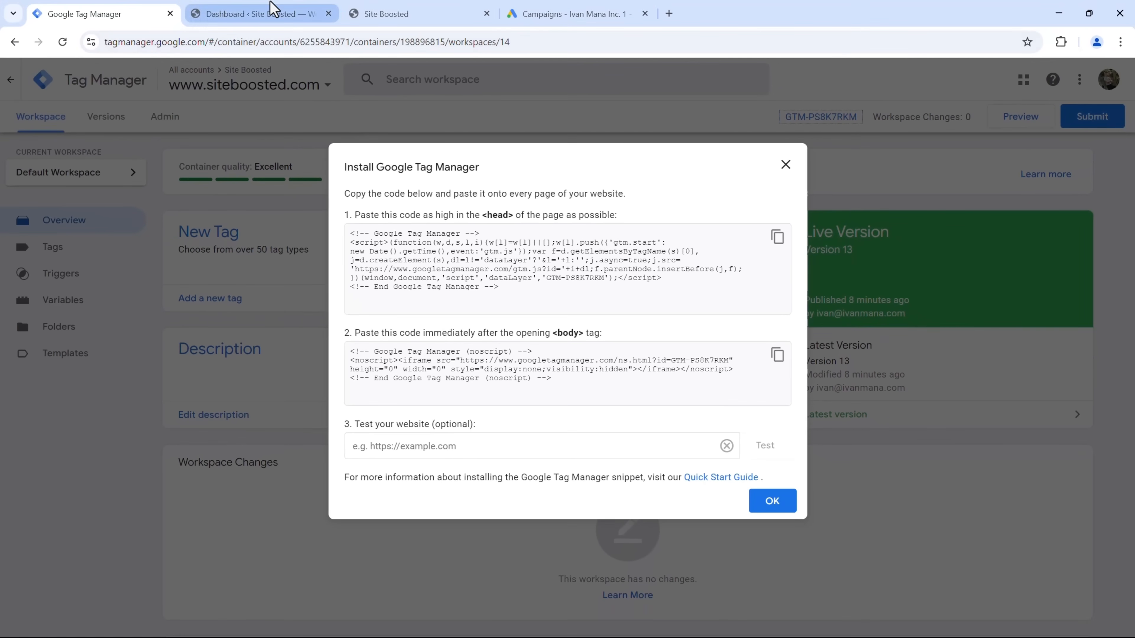
- Switch to the WordPress dashboard and search the plugin directory for WPCode
click(259, 14)
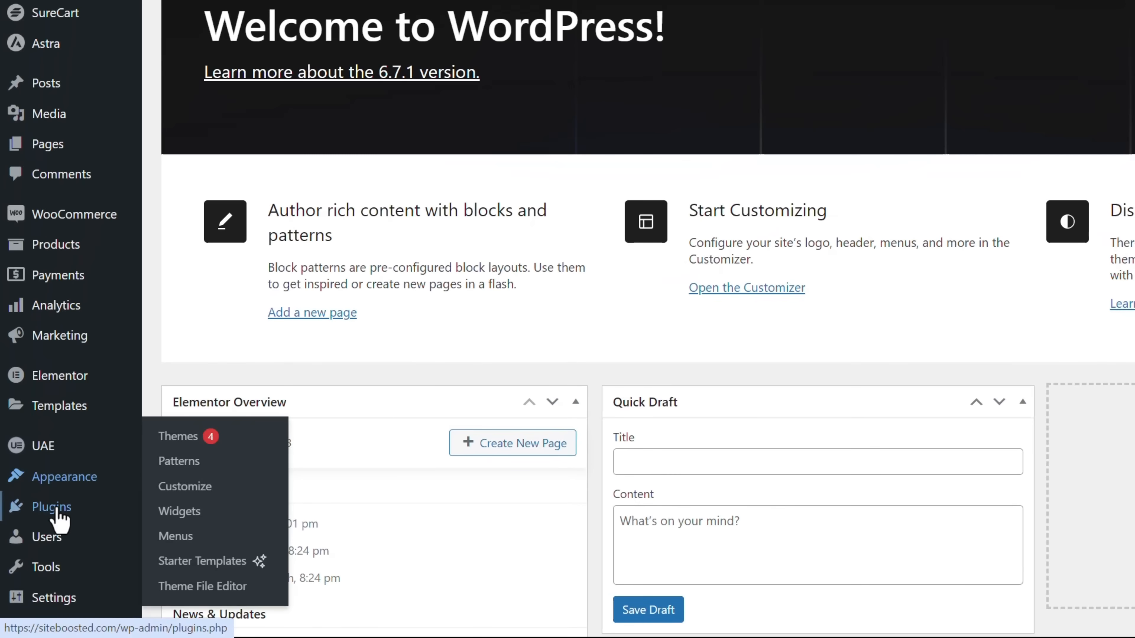
mouse_move(43, 546)
click(216, 535)
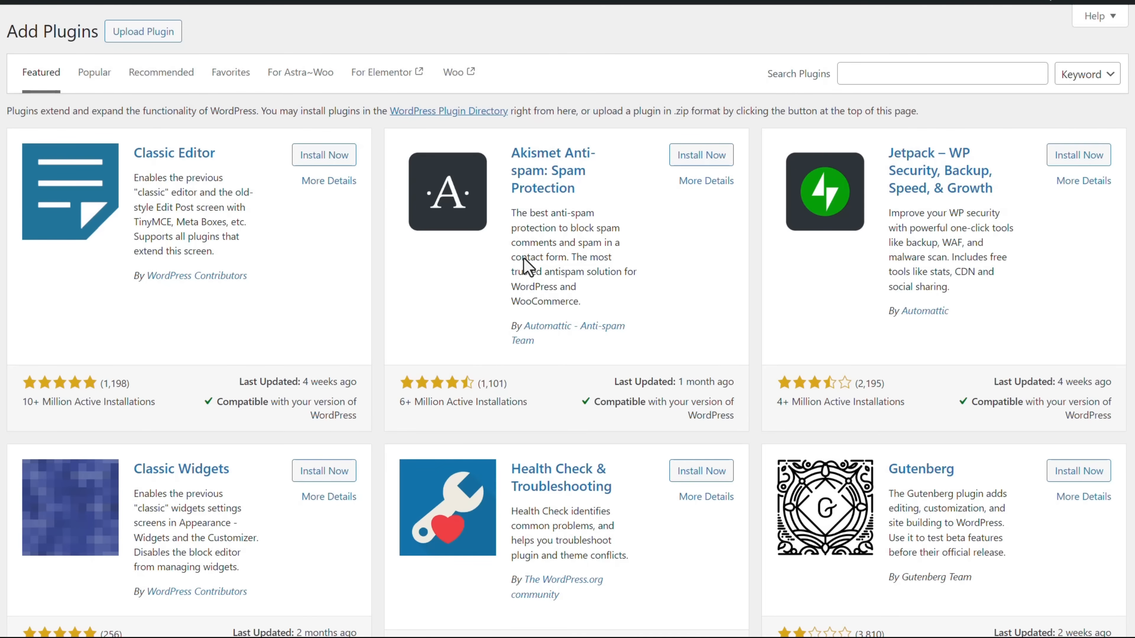
click(925, 75)
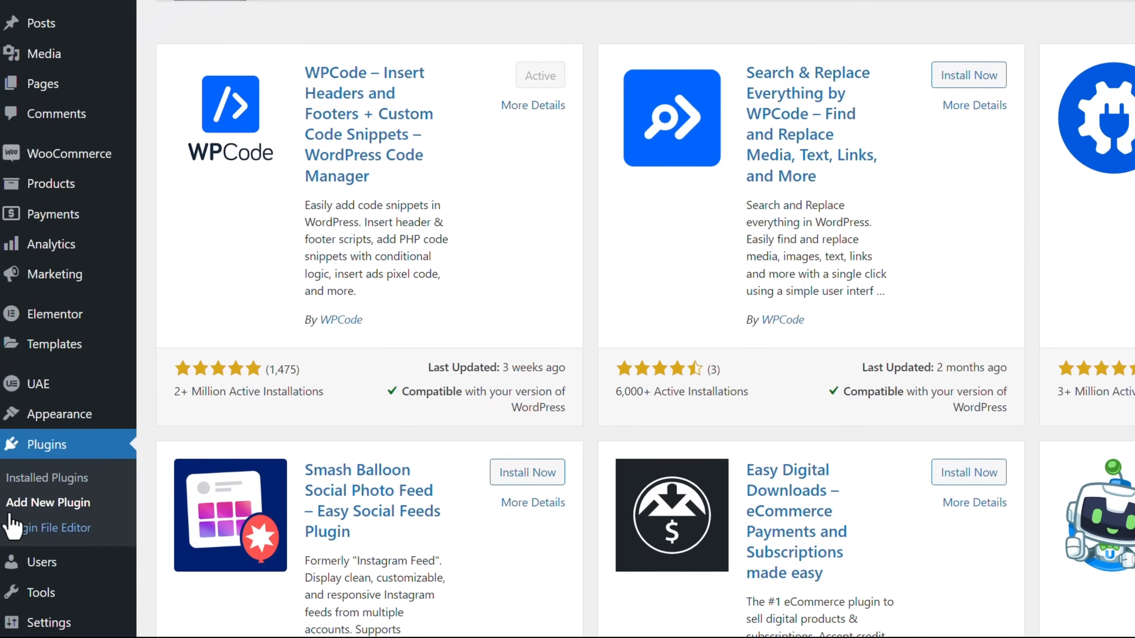
- Open the Header & Footer code settings of the WPCode plugin
scroll(12, 507, down, 5)
mouse_move(111, 543)
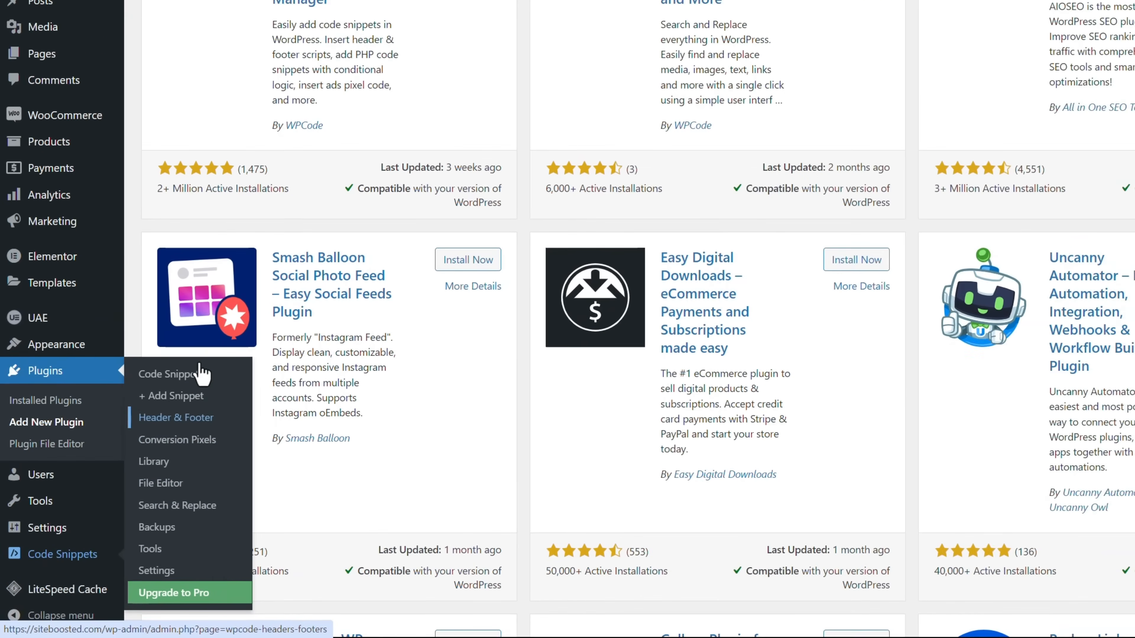
click(180, 396)
- Copy the head snippet from Tag Manager and paste it into the global Header code in WPCode
click(147, 16)
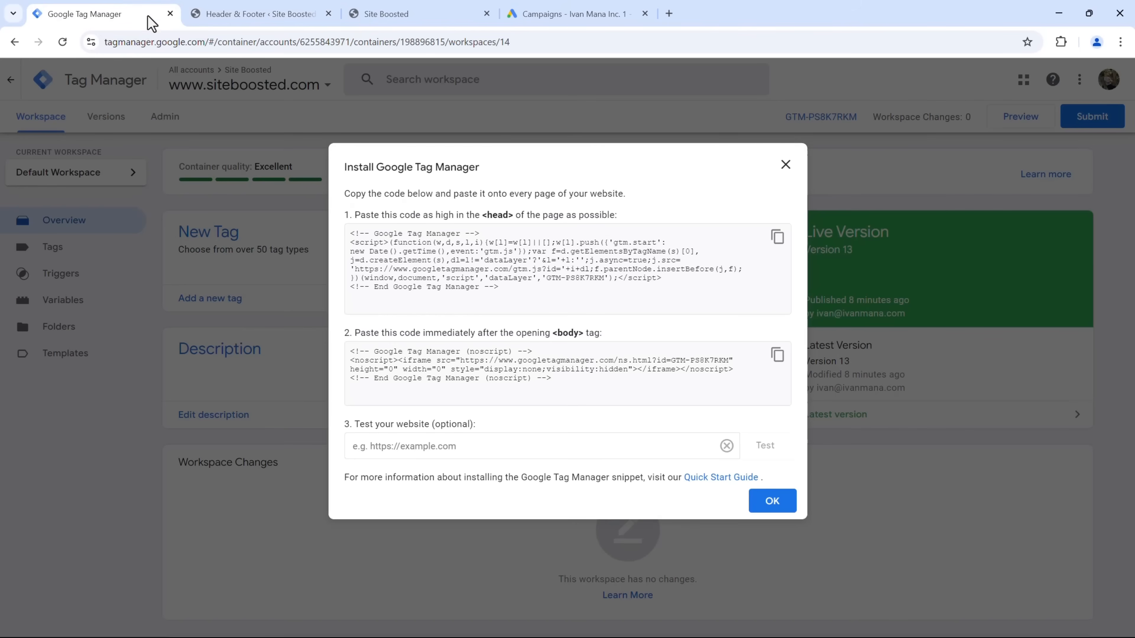
click(778, 237)
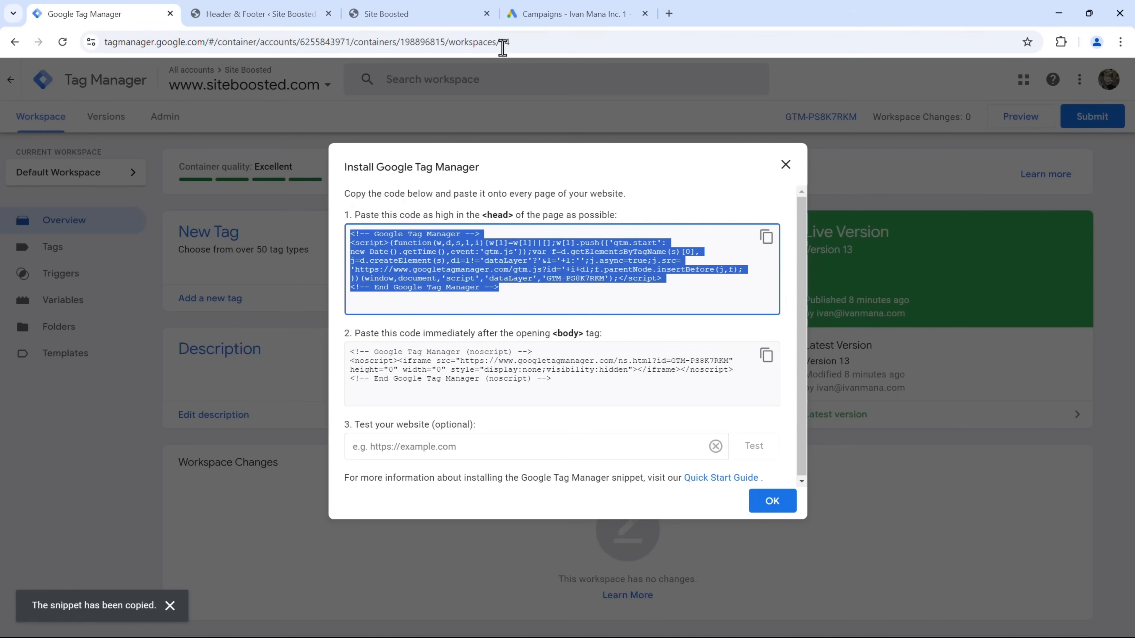
click(277, 7)
key(ctrl+v)
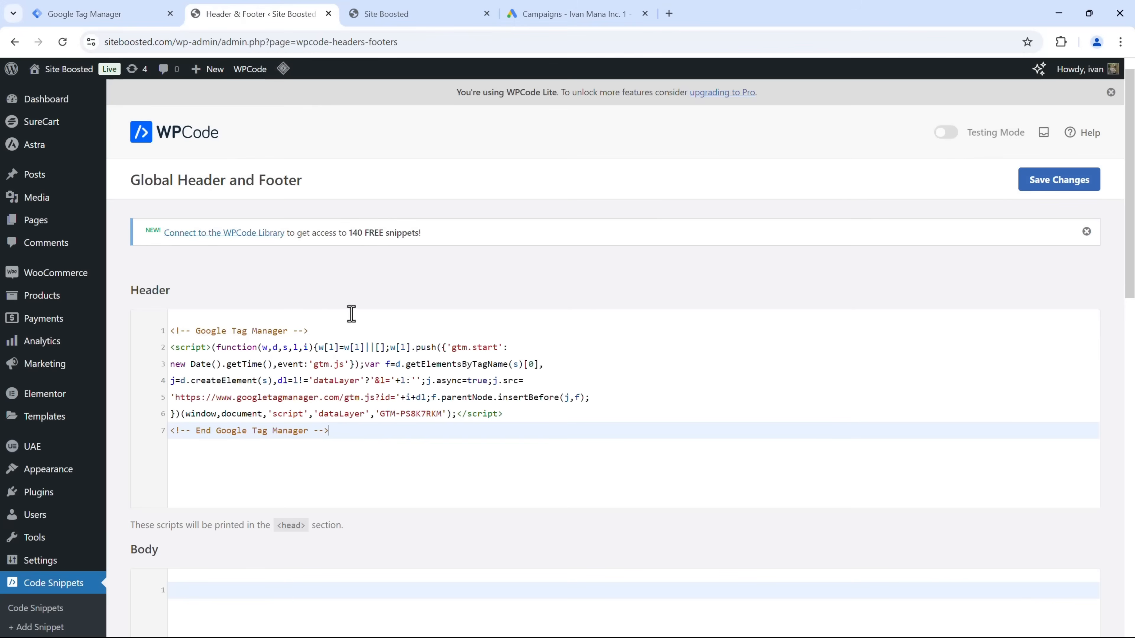
- Copy Tag Manager's body noscript snippet into the global Body code in WPCode and save the changes
click(103, 13)
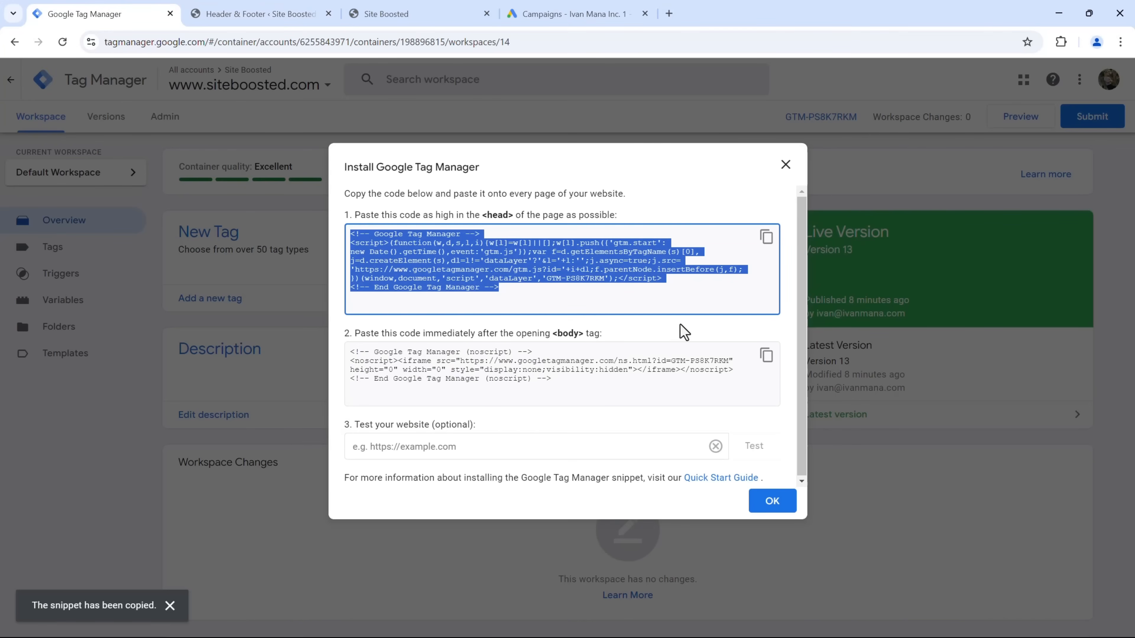
click(767, 357)
click(326, 6)
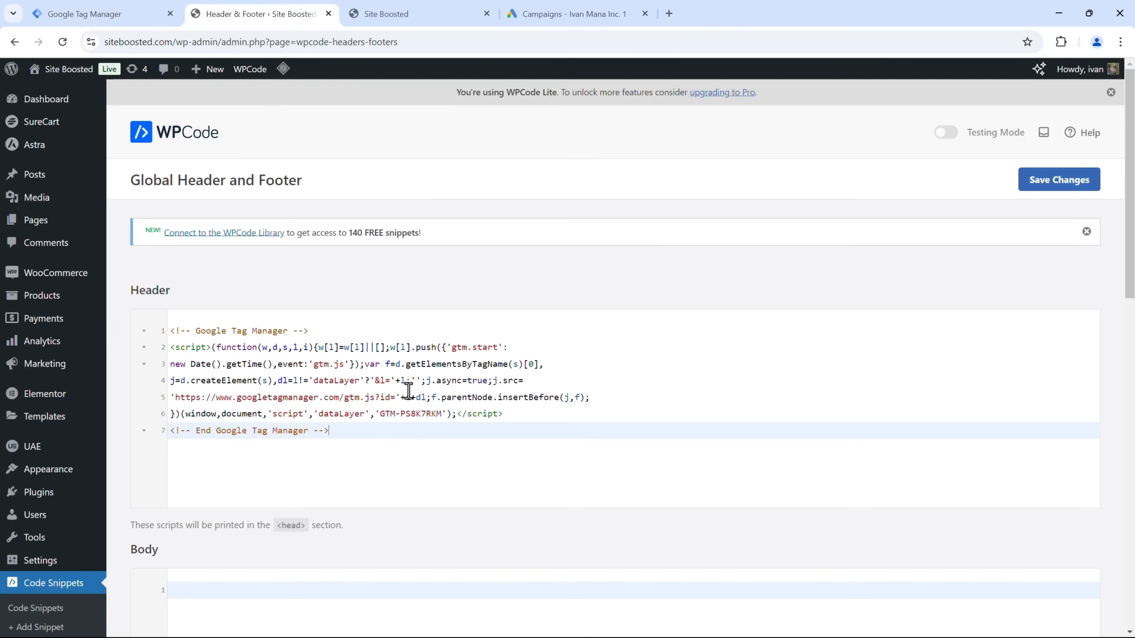
scroll(394, 438, down, 3)
click(372, 486)
scroll(313, 461, down, 1)
key(ctrl+v)
scroll(514, 323, up, 4)
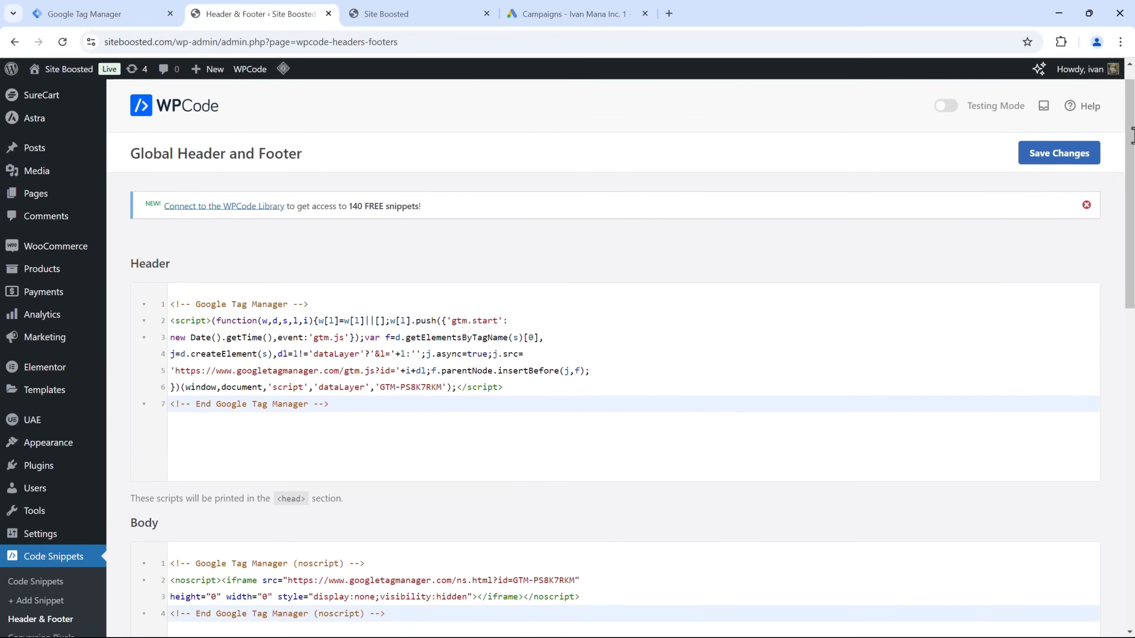
click(1057, 181)
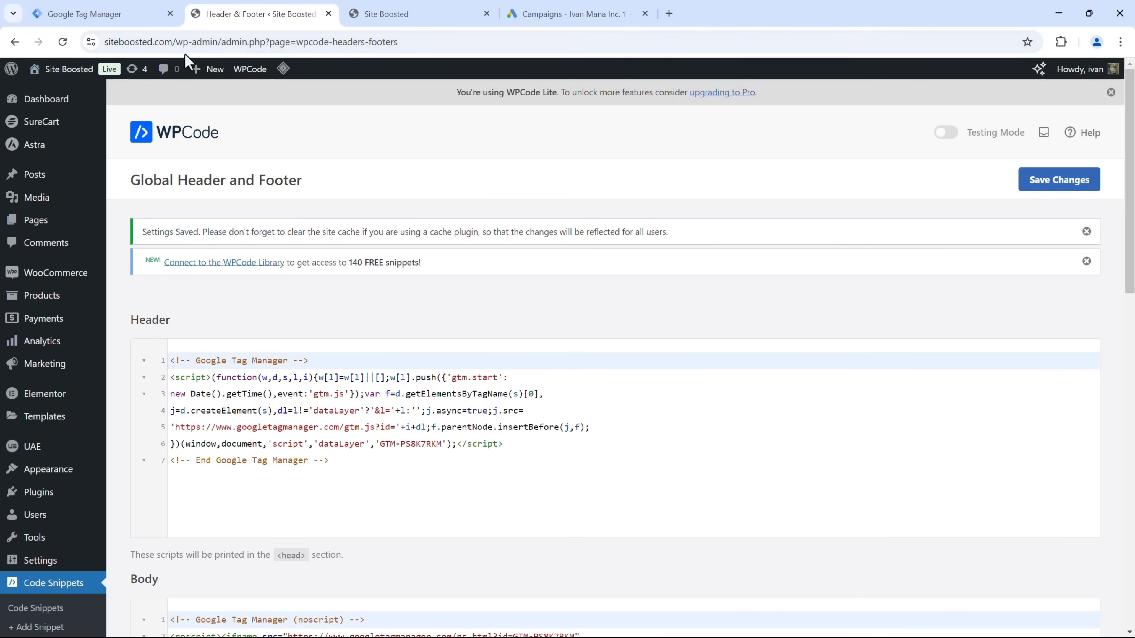
click(173, 41)
drag(173, 41, 65, 38)
click(118, 9)
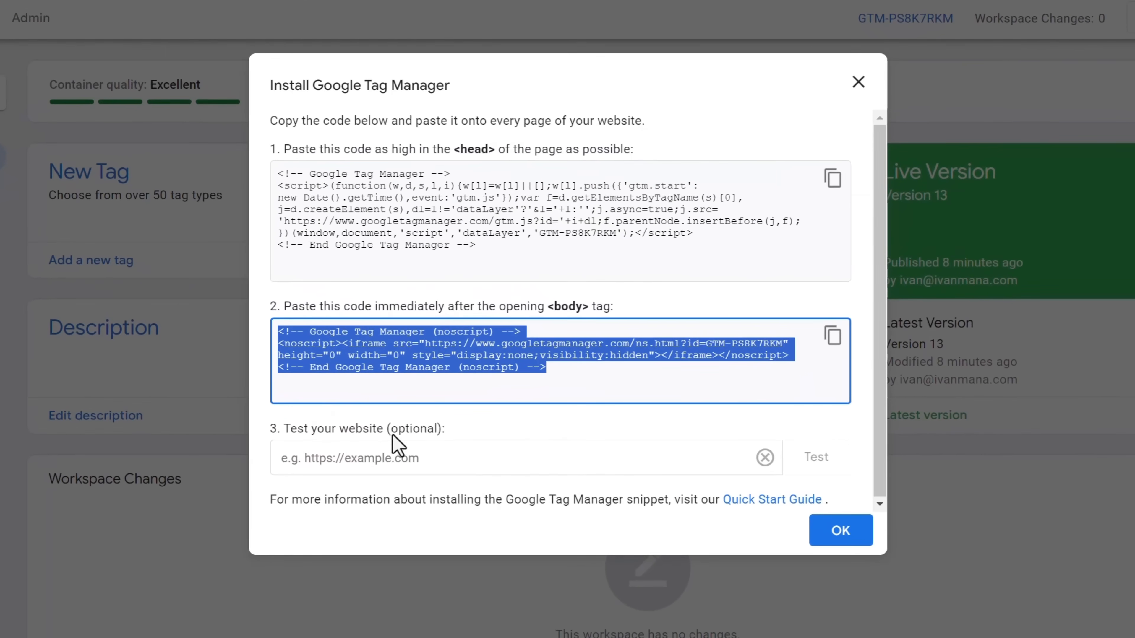
click(421, 442)
key(ctrl+v)
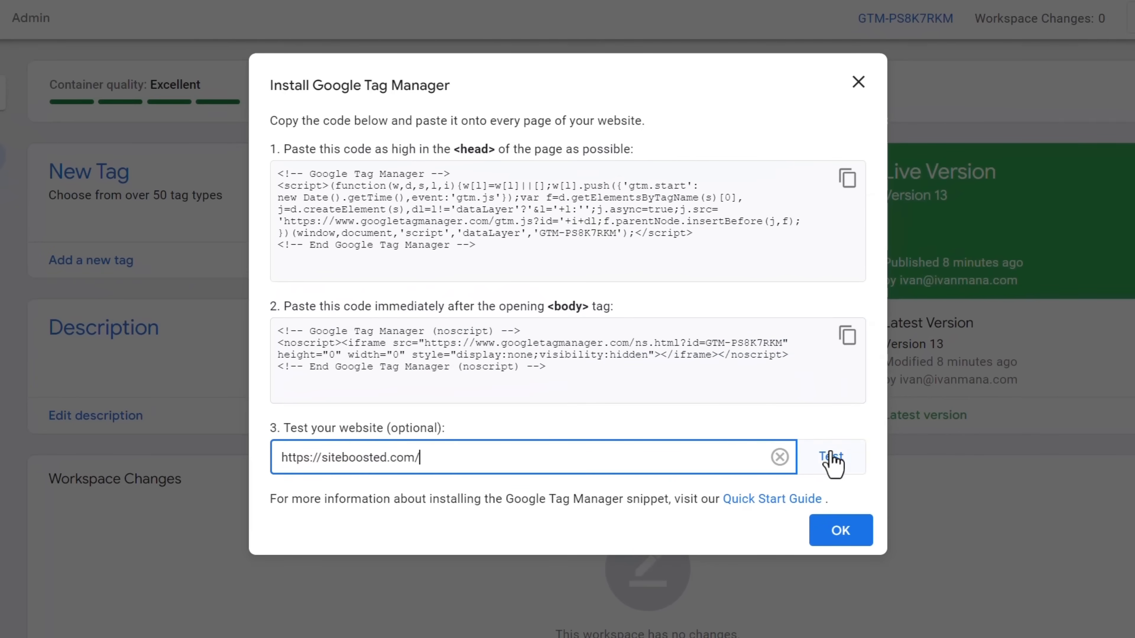
click(822, 456)
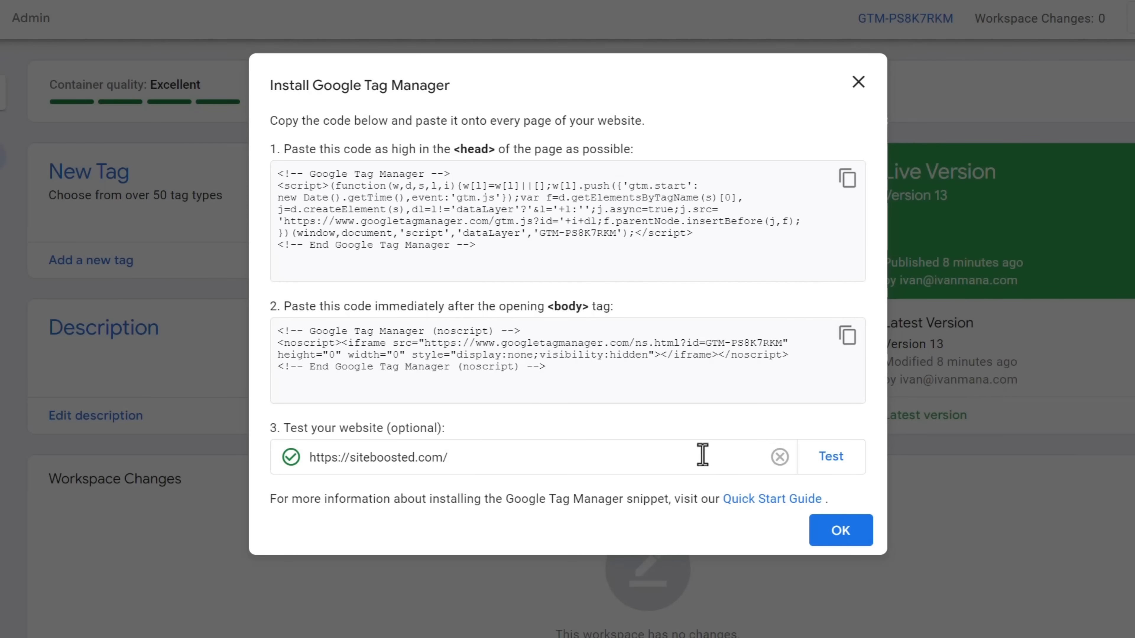
click(836, 543)
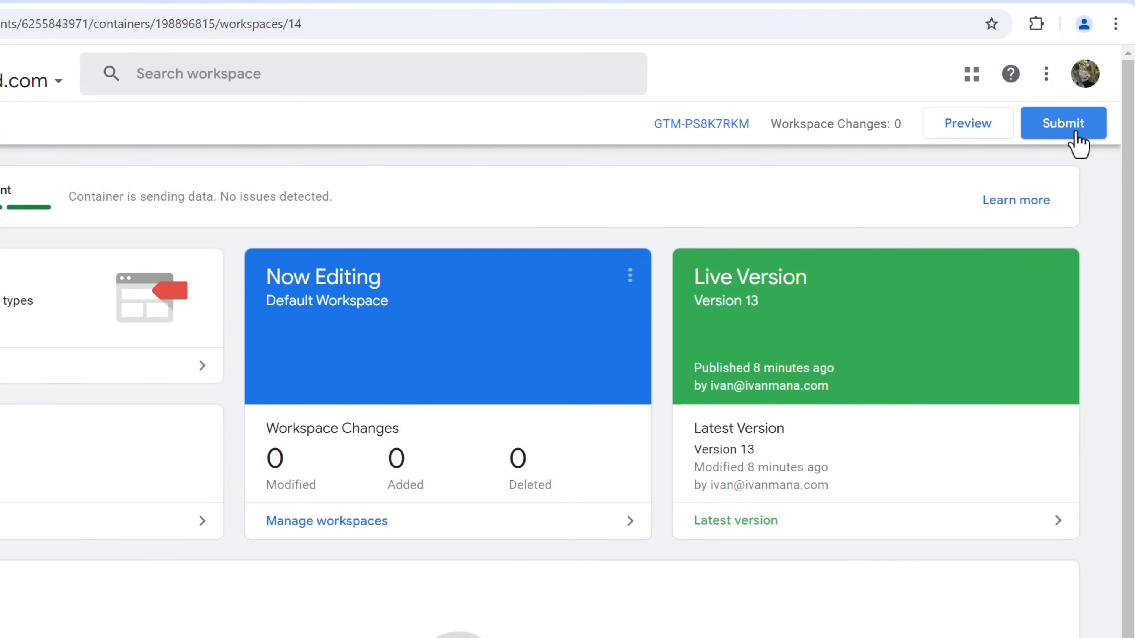
- Publish the workspace as a version named "Added GTM tag to site" and return to the workspace overview
click(1077, 134)
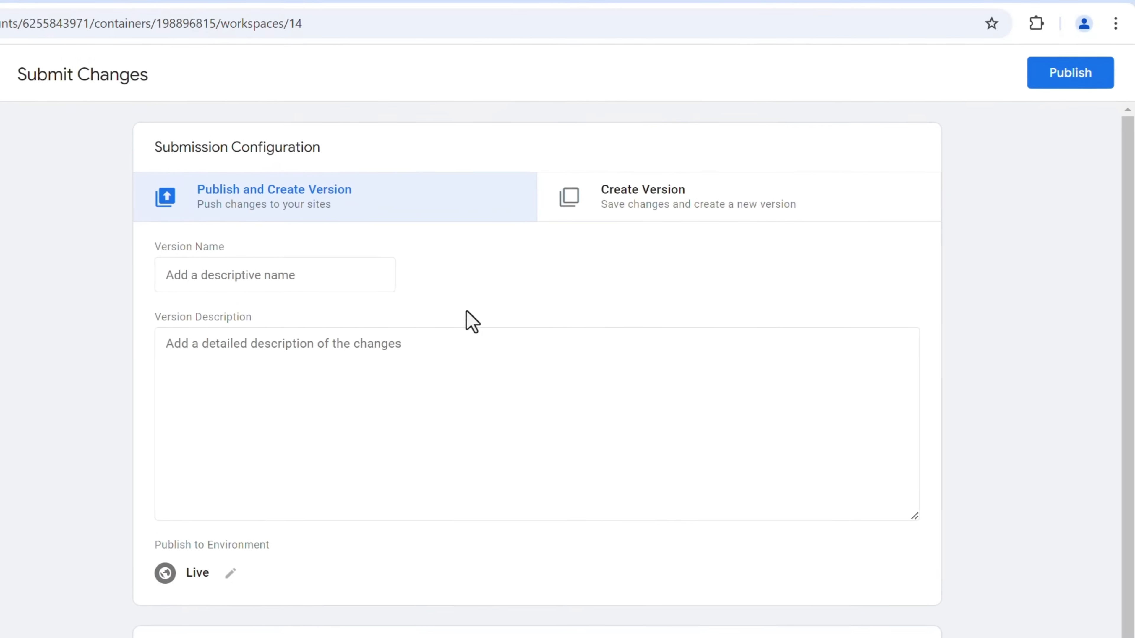
text(Added GTM tag to site)
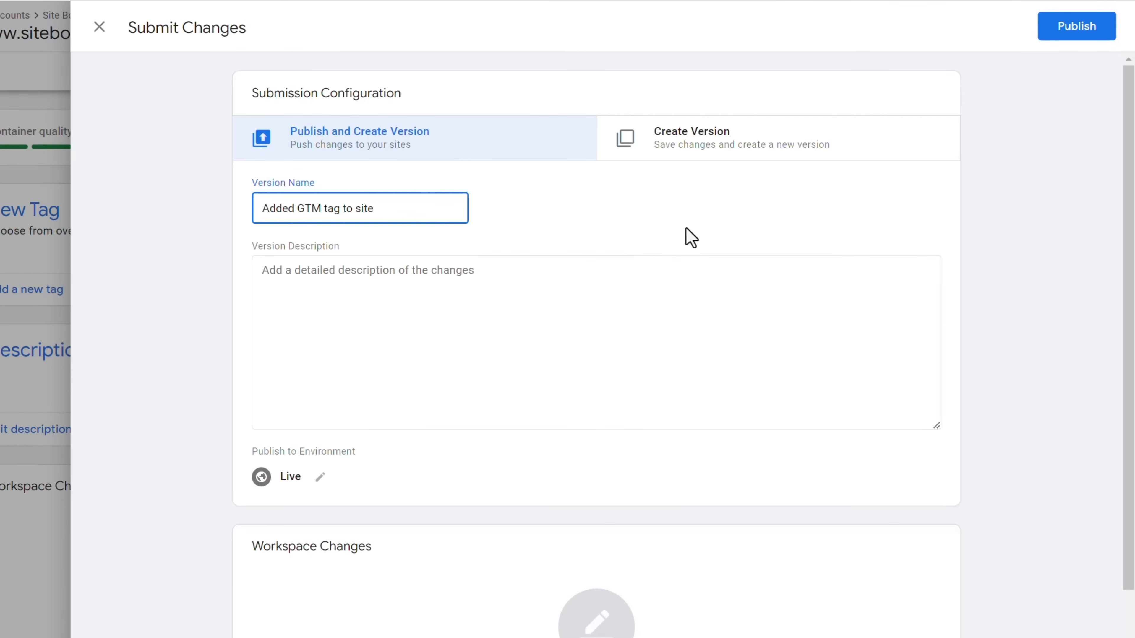
click(1081, 30)
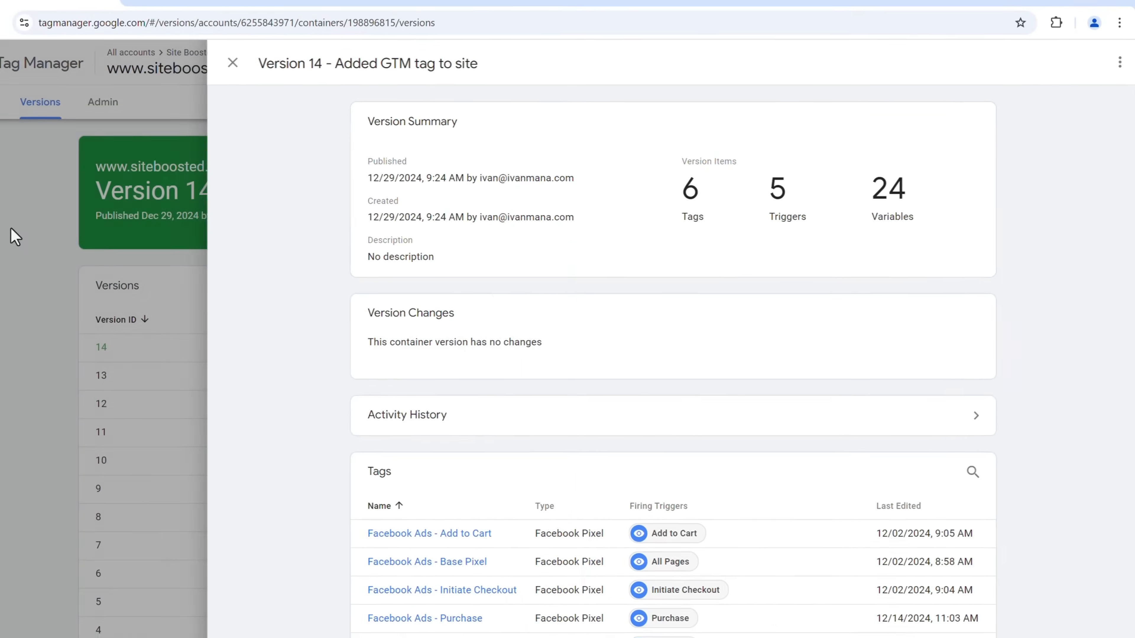
click(12, 236)
click(35, 129)
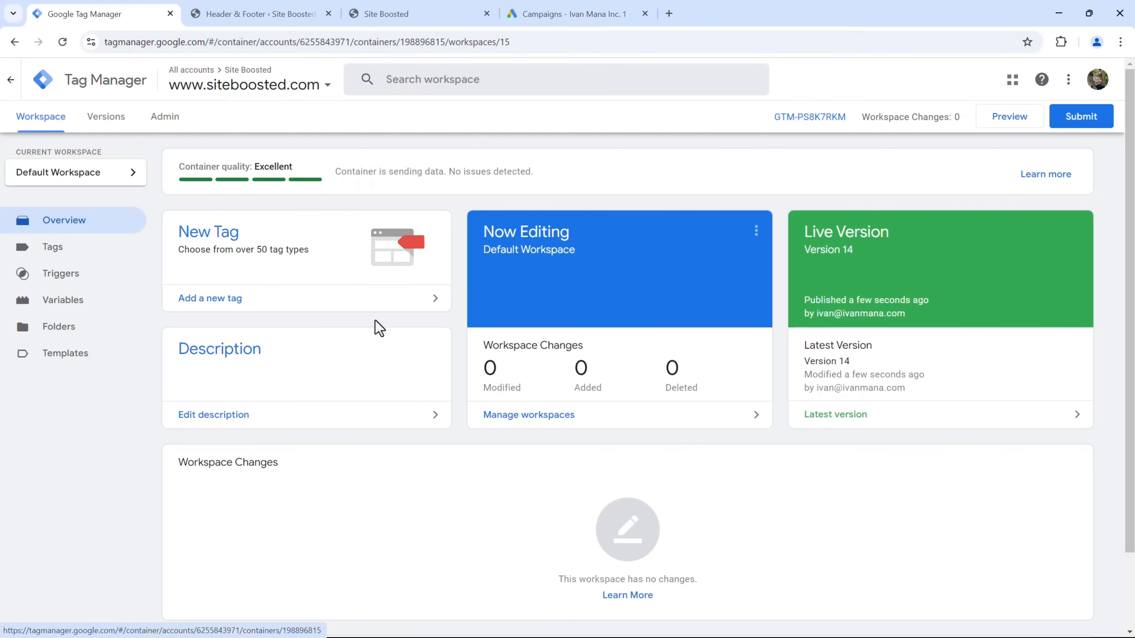
- Switch to Google Ads and start a new Website conversion action from the conversions summary
drag(596, 8, 304, 7)
mouse_move(29, 246)
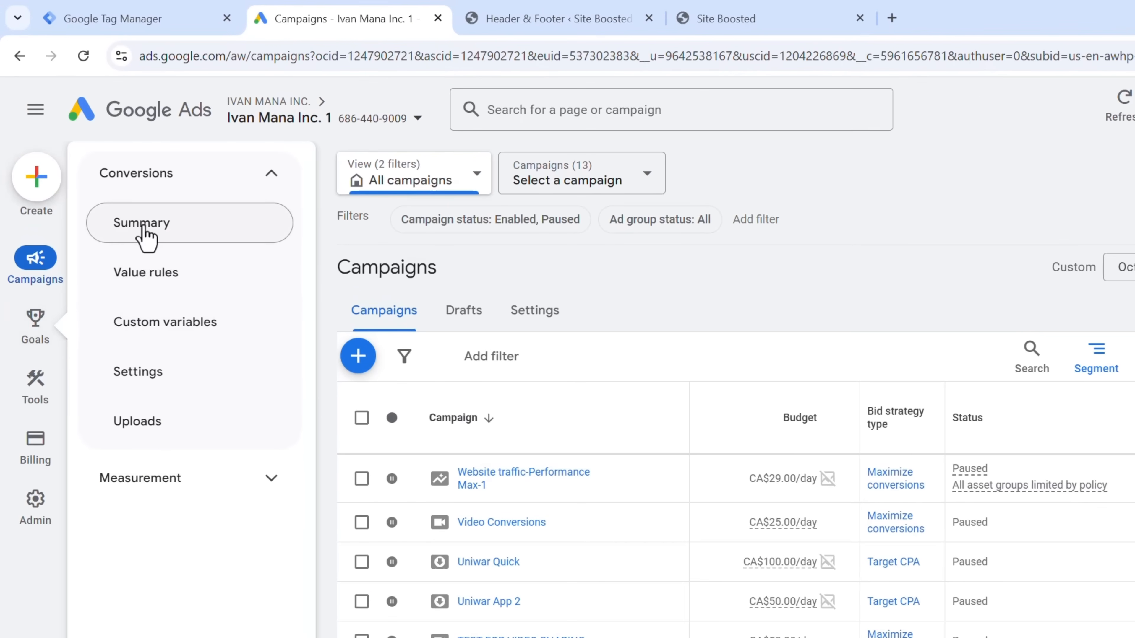
click(157, 241)
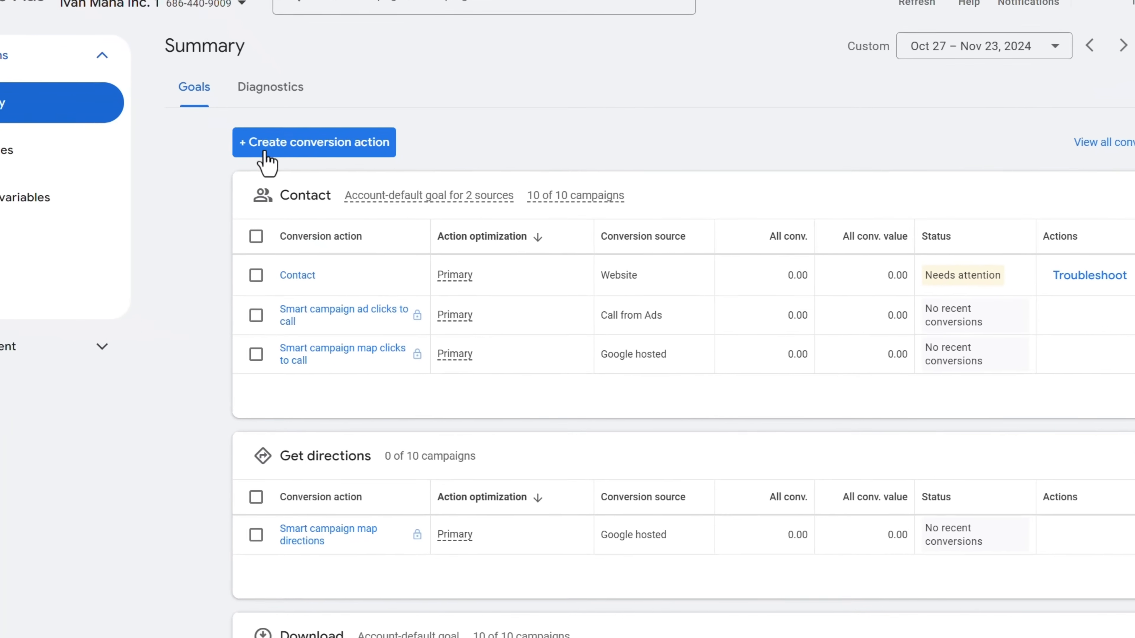
click(250, 147)
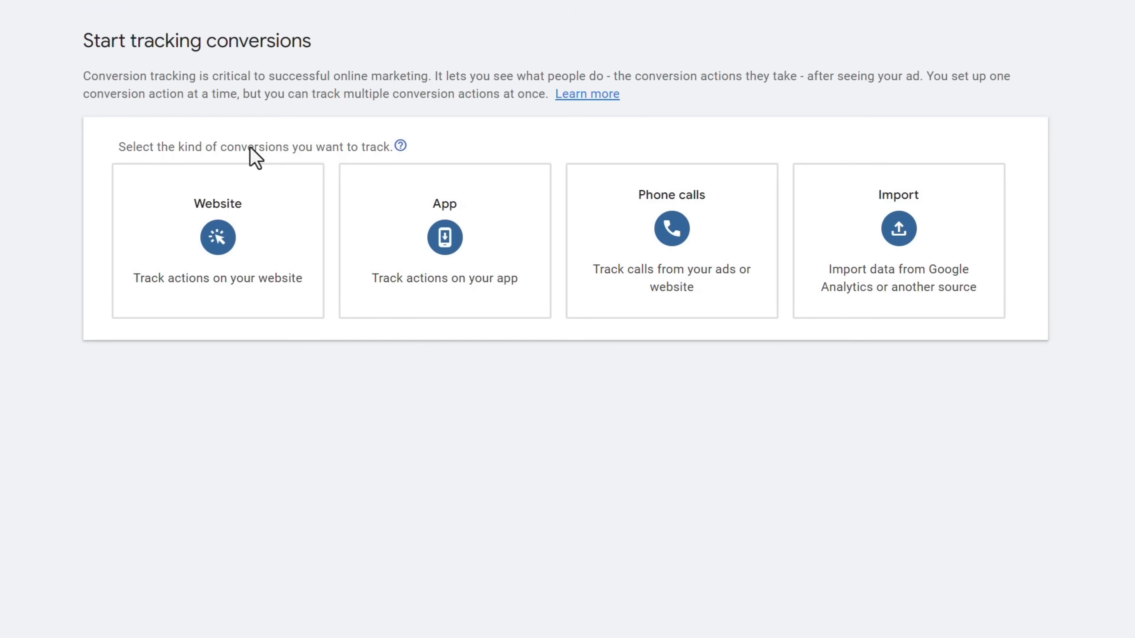
click(199, 257)
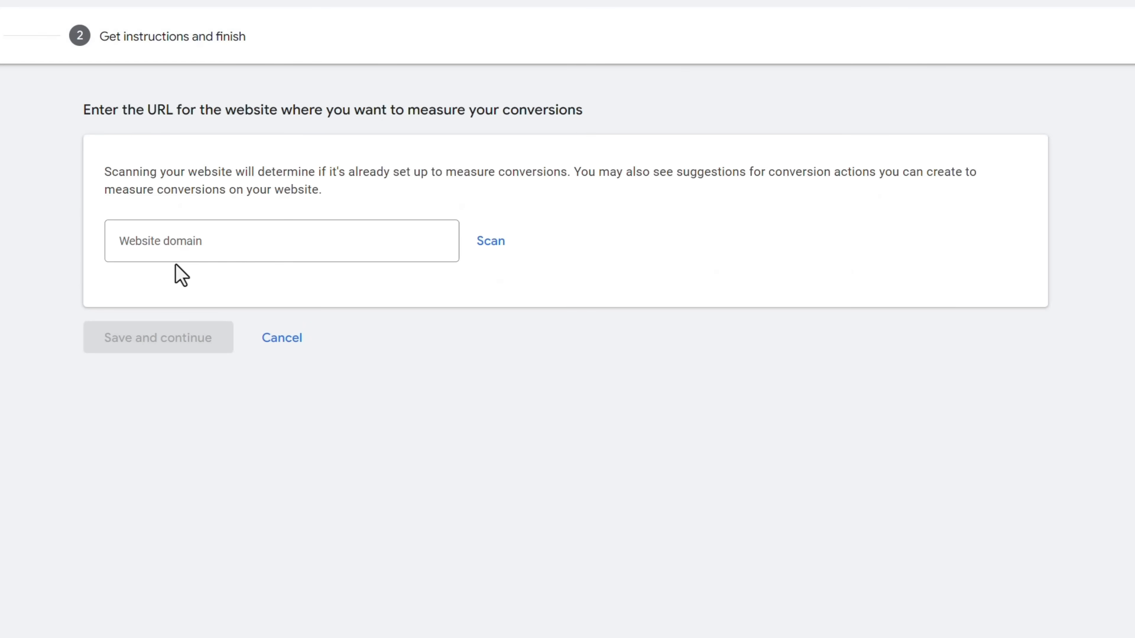
- Copy the siteboosted.com store address into the website domain in Google Ads and scan the site for conversion measurement
click(509, 14)
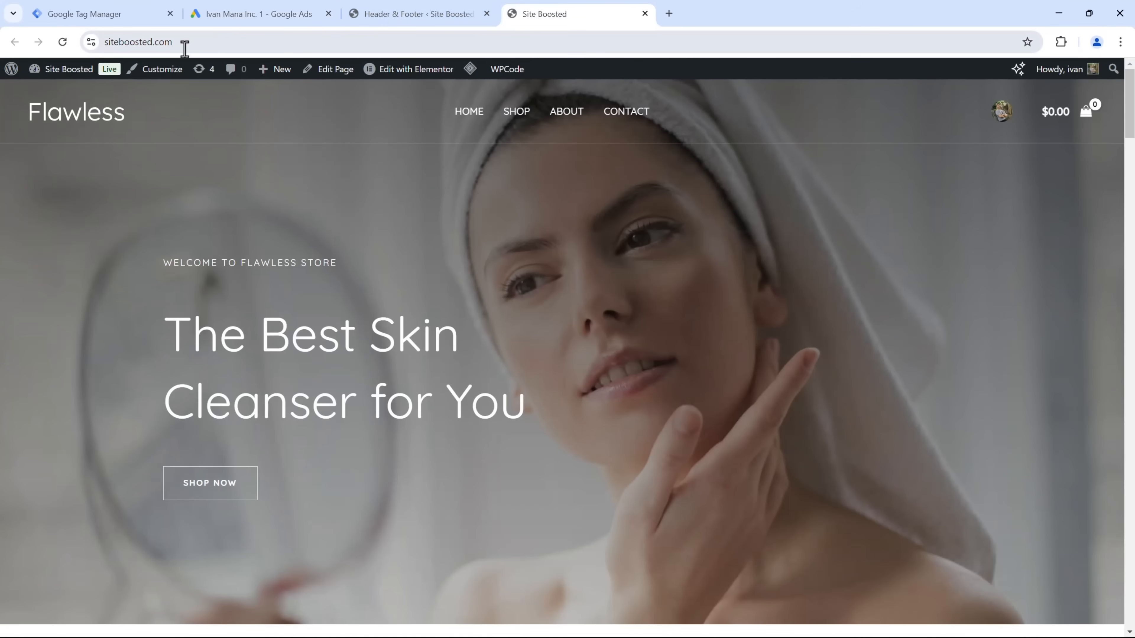
click(181, 42)
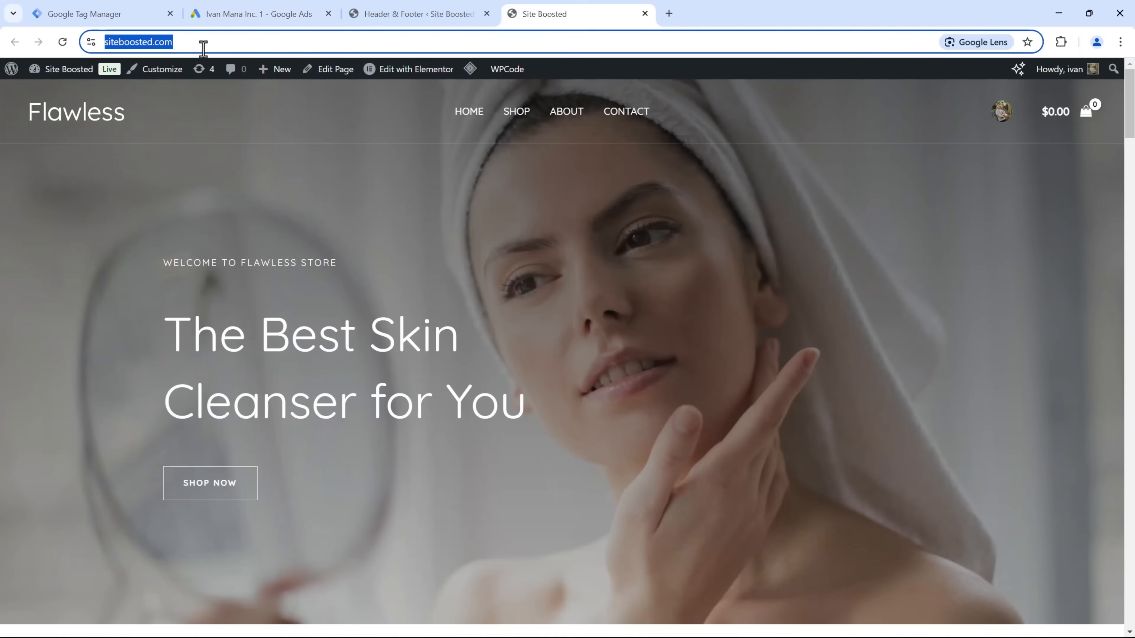
click(266, 12)
click(277, 281)
key(ctrl+v)
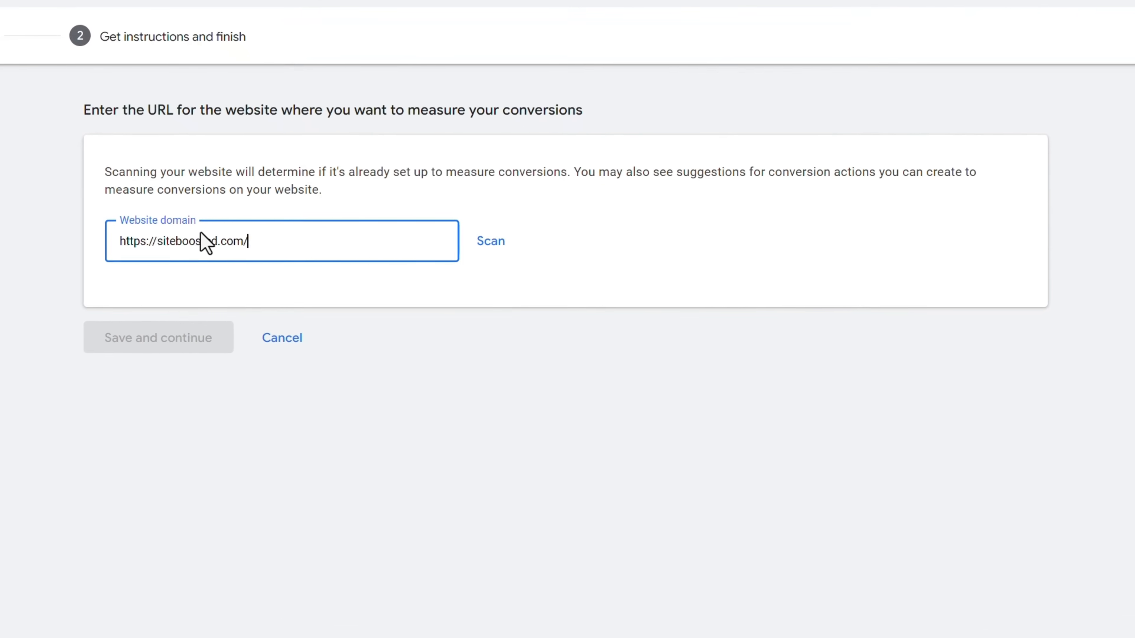
click(491, 243)
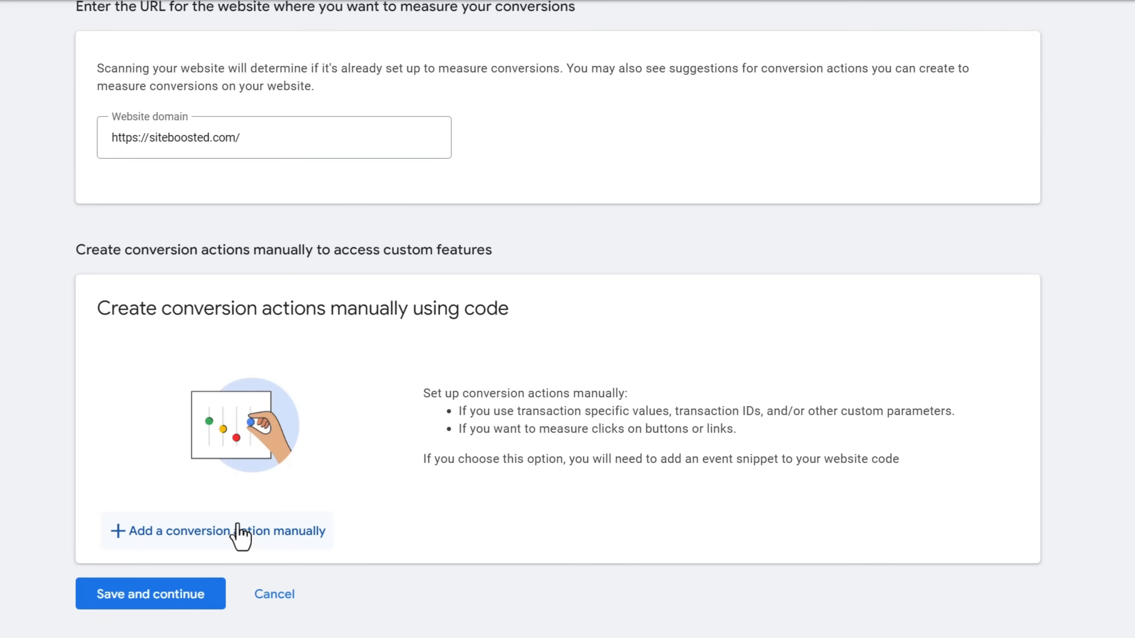
- Add a conversion action manually with the Purchase goal category, set as the primary action used for bidding optimization
click(183, 531)
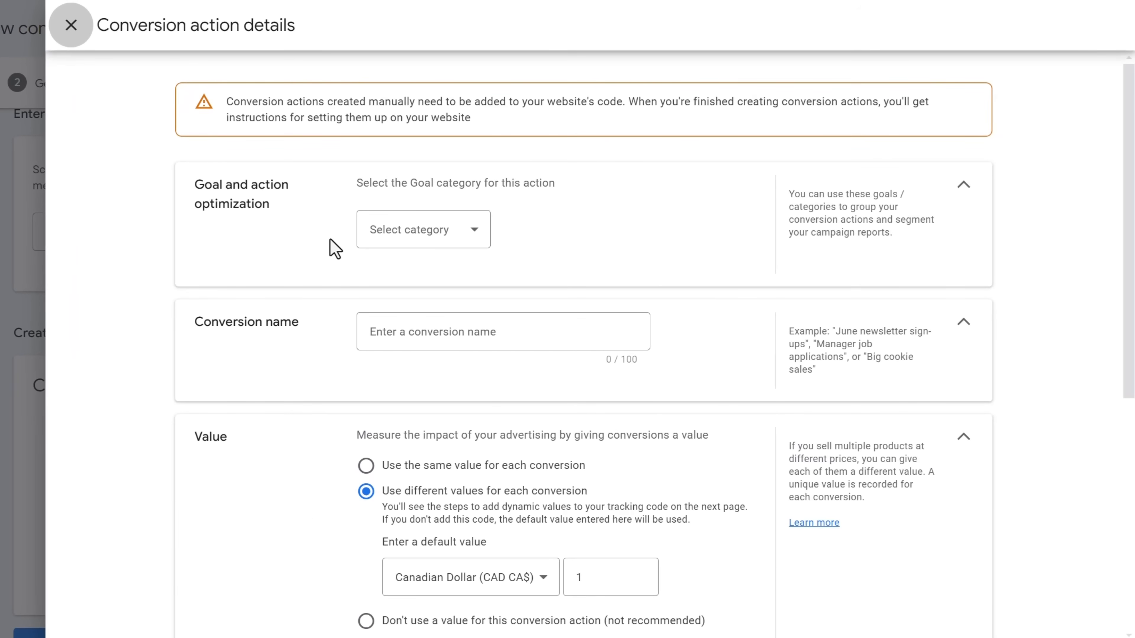
click(418, 243)
click(425, 278)
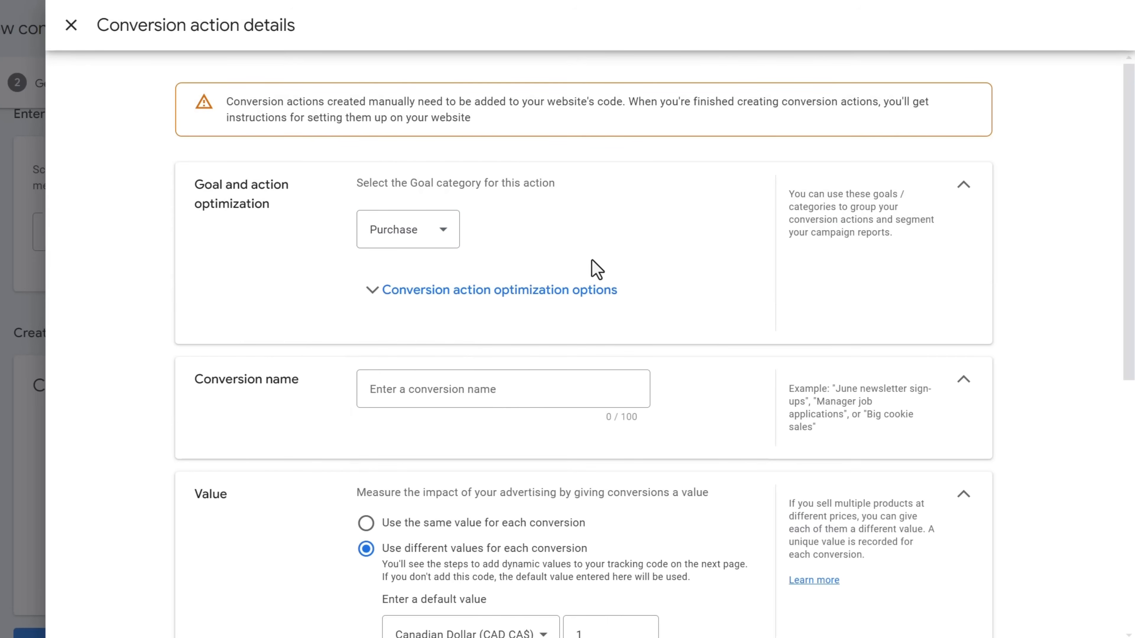
click(508, 304)
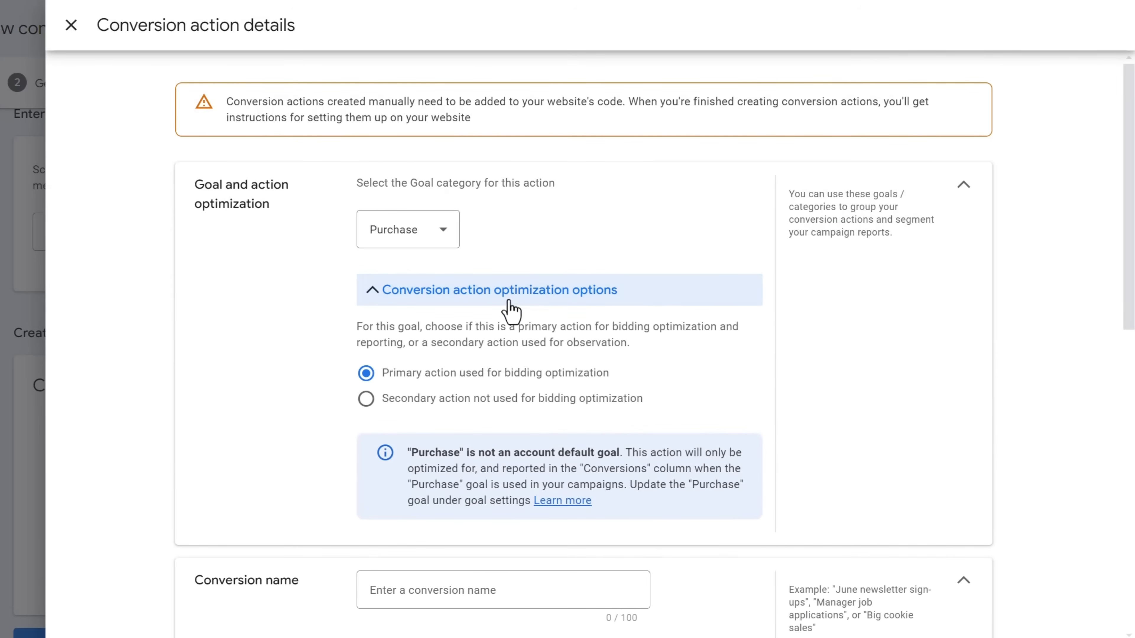
drag(387, 375, 542, 385)
drag(389, 405, 598, 402)
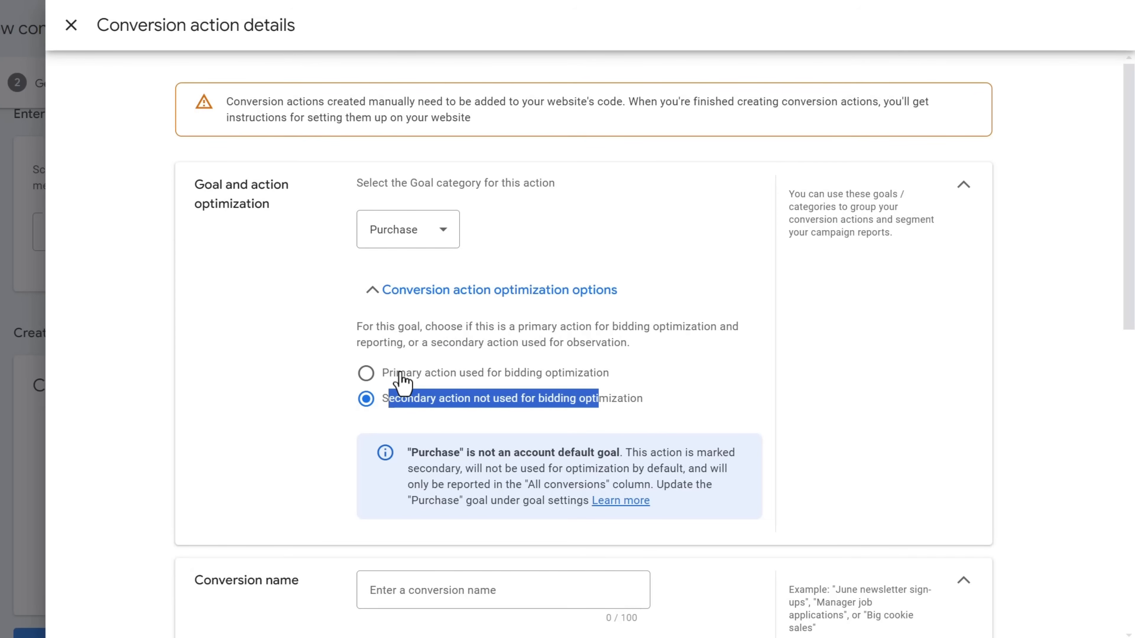
click(384, 376)
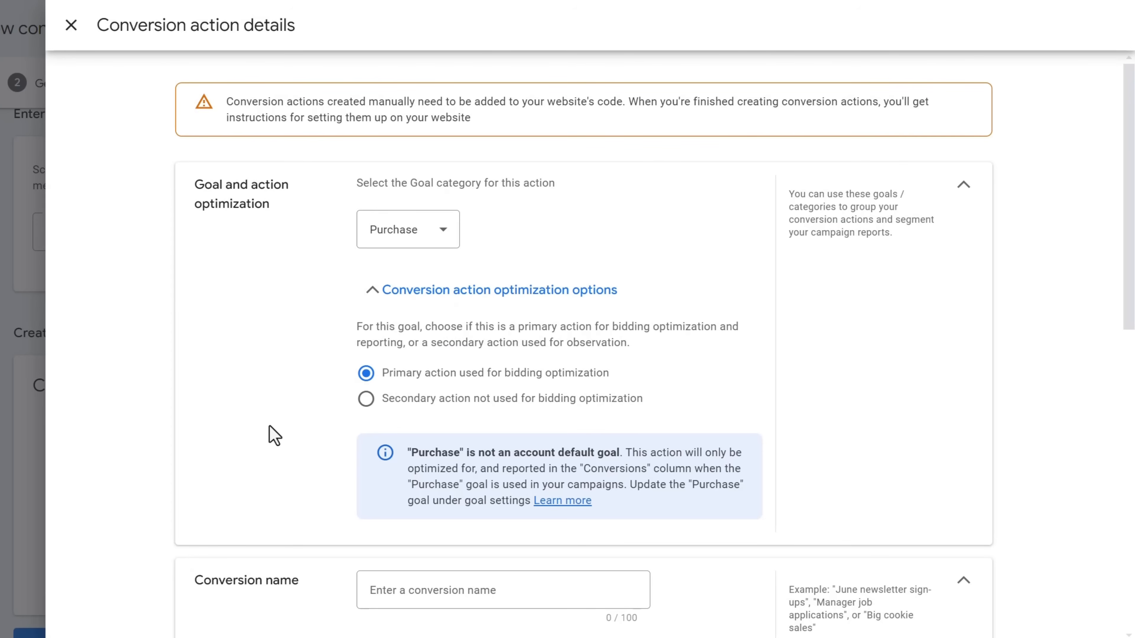
- Name the conversion action "Purchase - Site Boosted"
scroll(272, 435, down, 5)
click(394, 358)
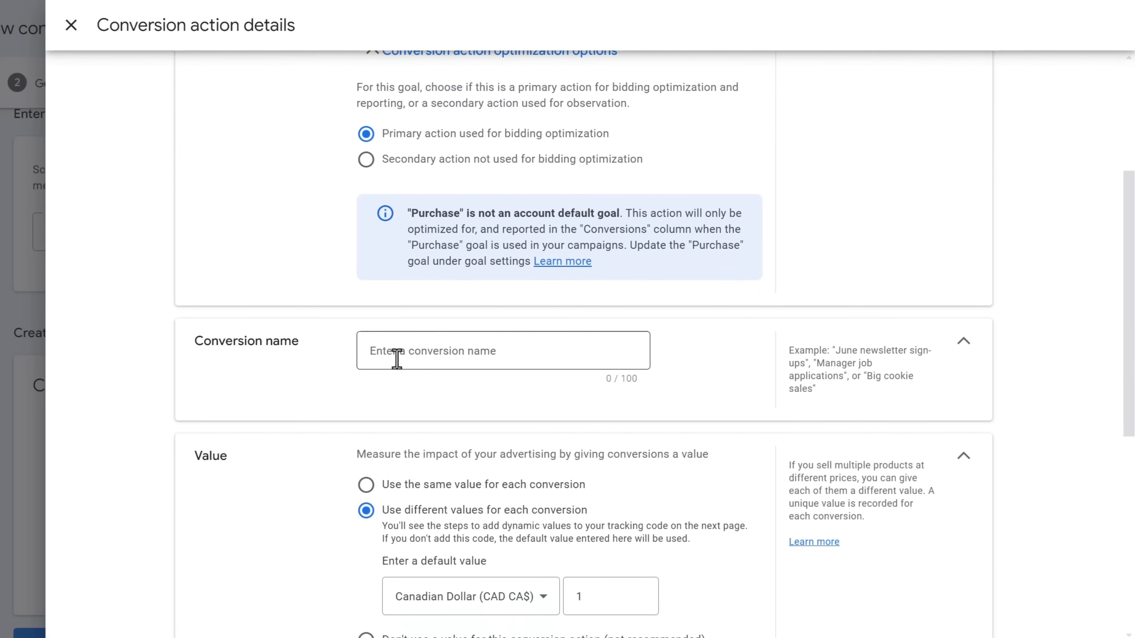
text(Purchase )
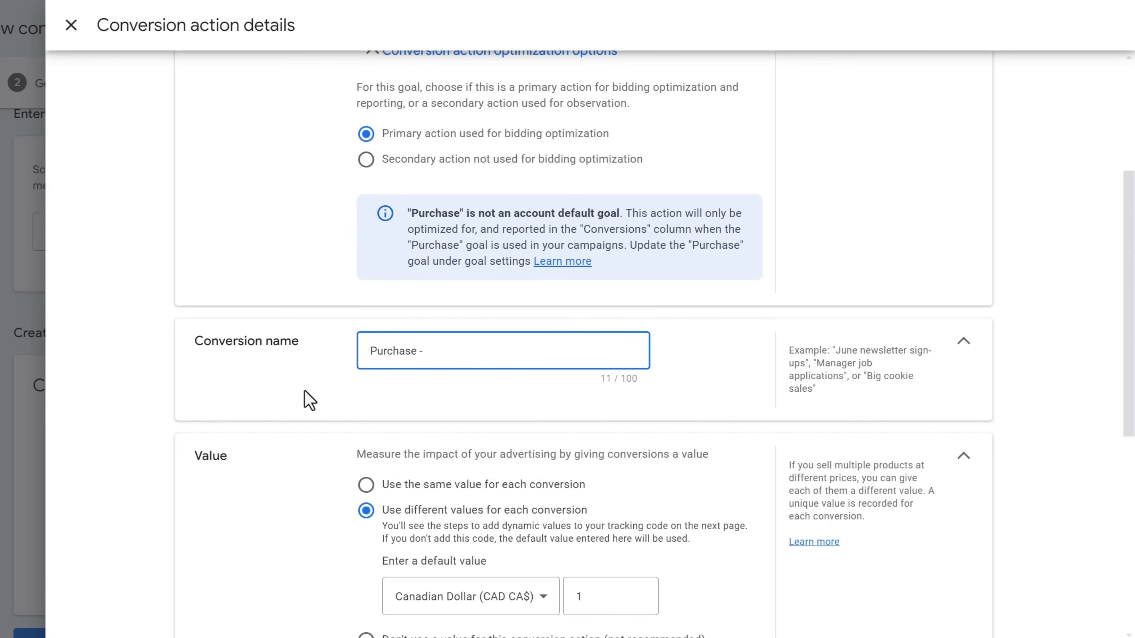
text(- Site Boosted)
double_click(387, 352)
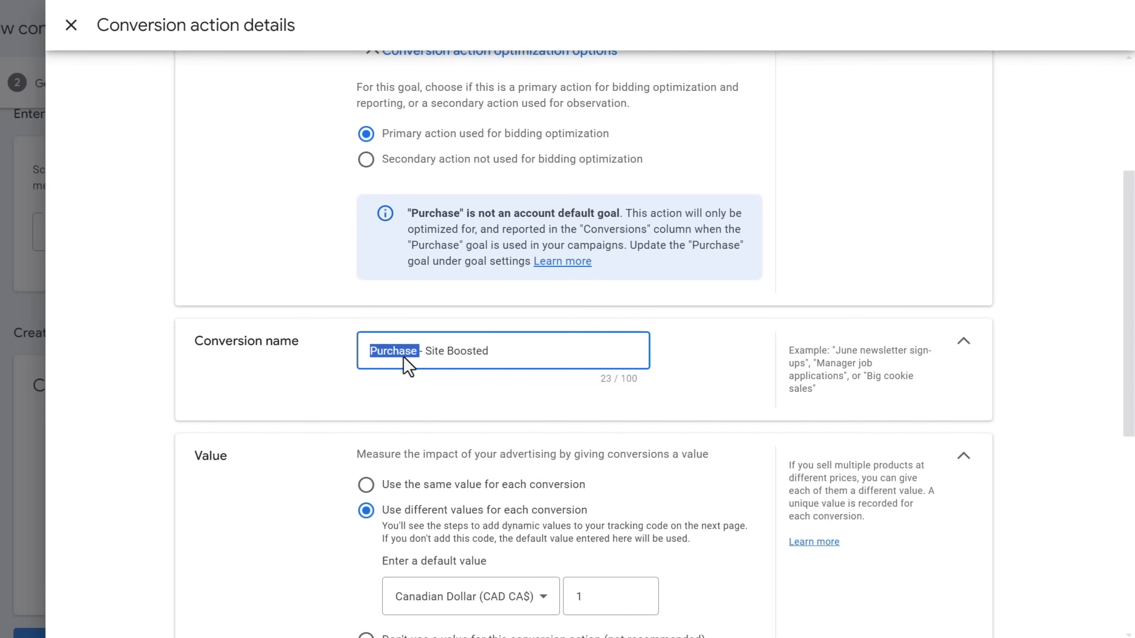
- Use different values for each conversion, with a default value of 50 Canadian dollars
scroll(332, 380, down, 3)
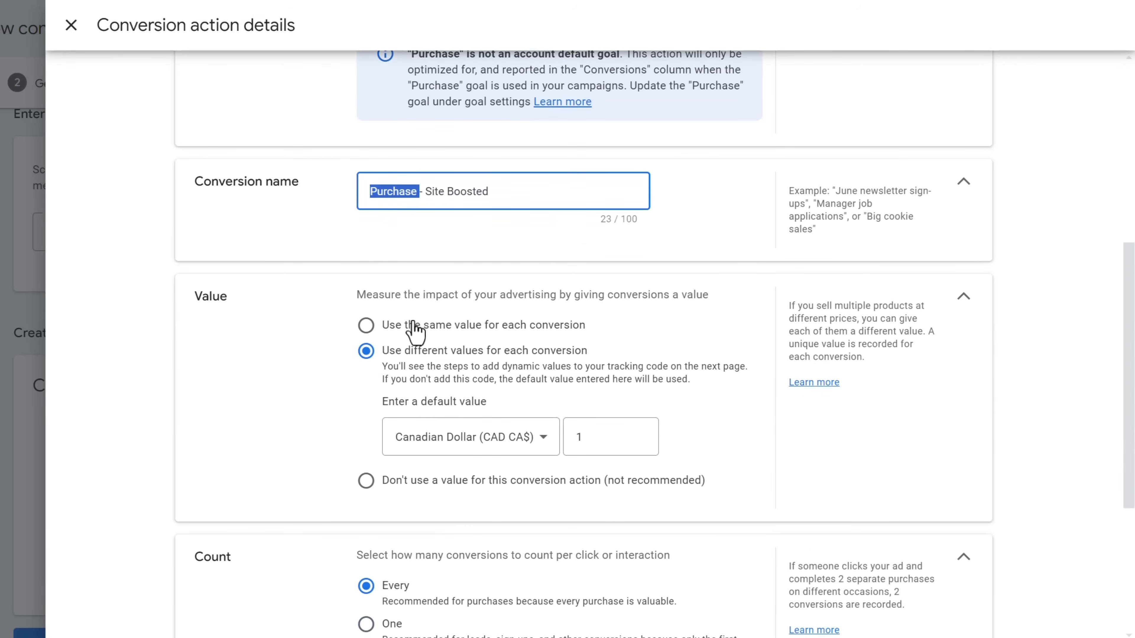
click(414, 330)
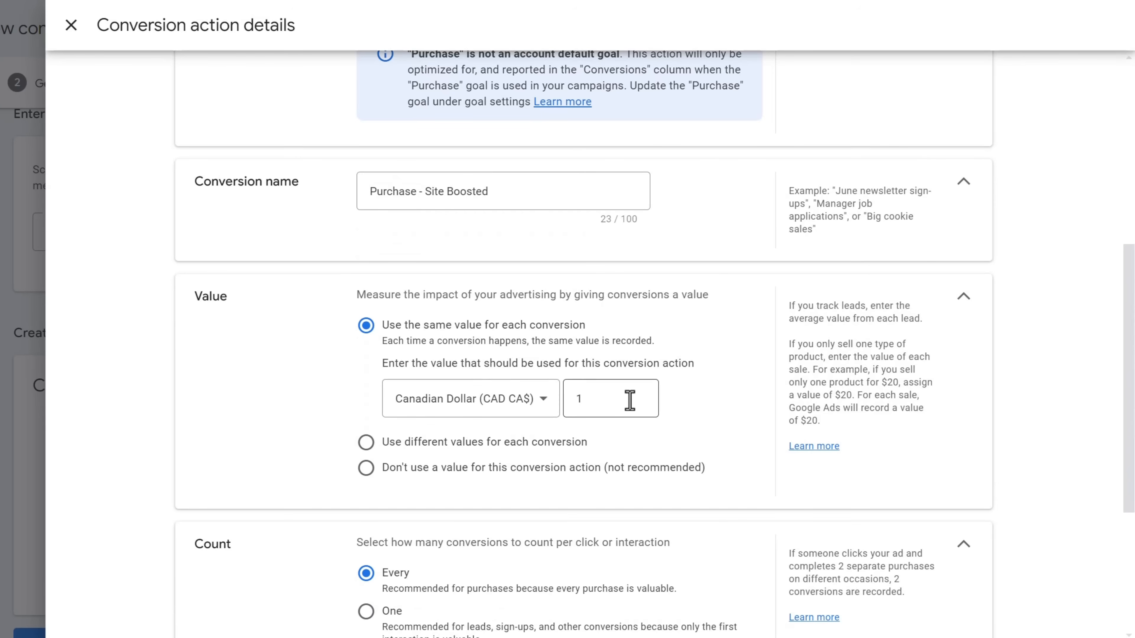
drag(626, 401, 534, 407)
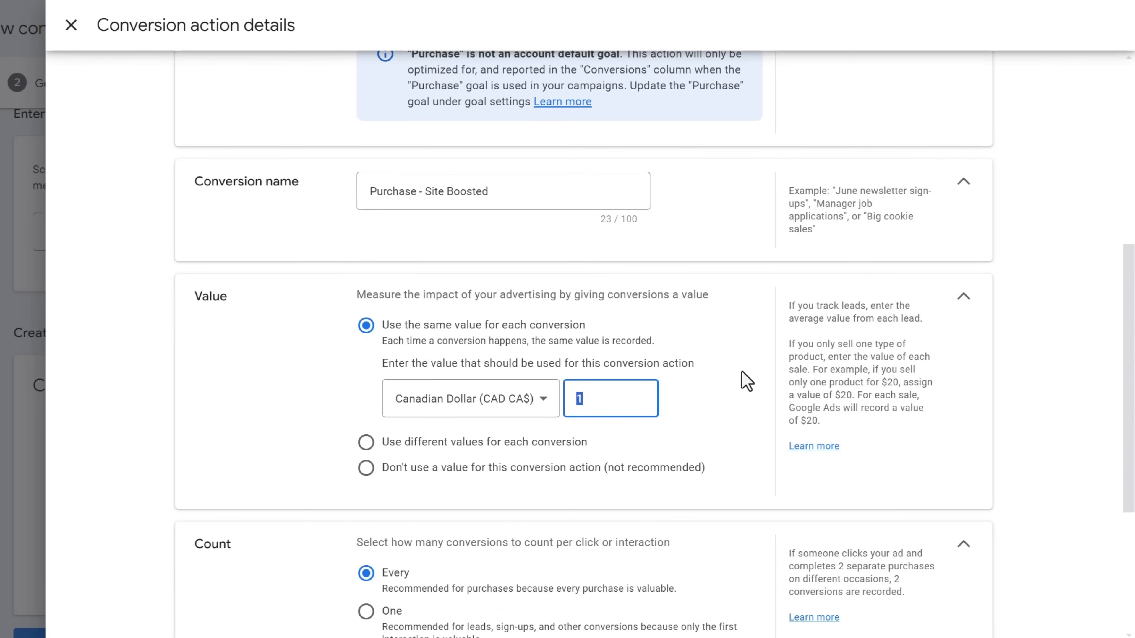
text(50)
click(453, 442)
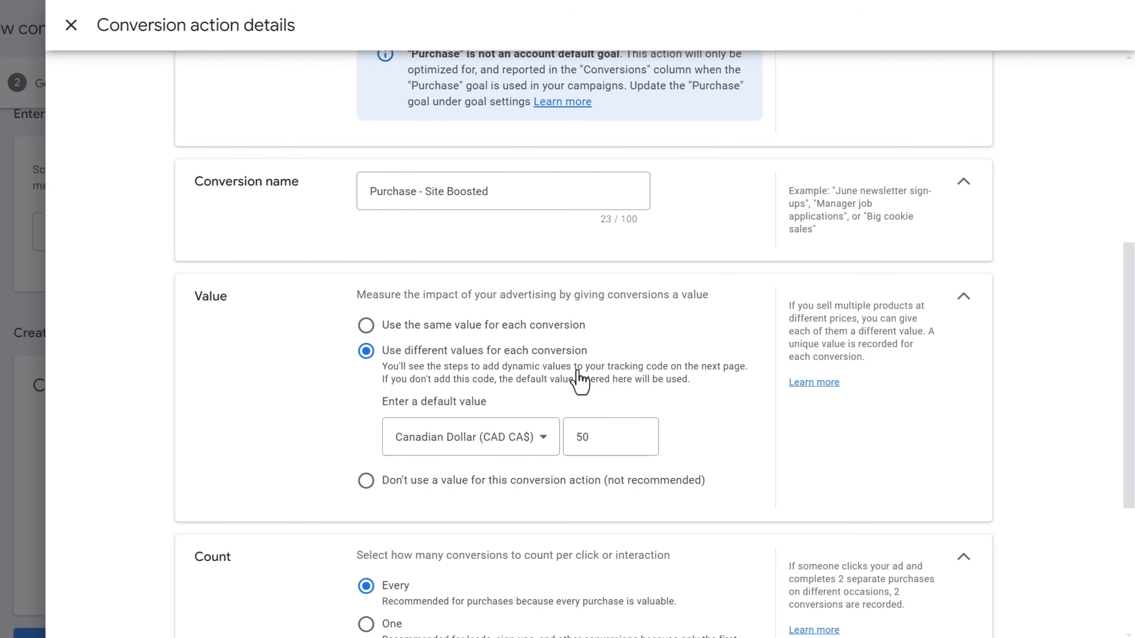
click(468, 483)
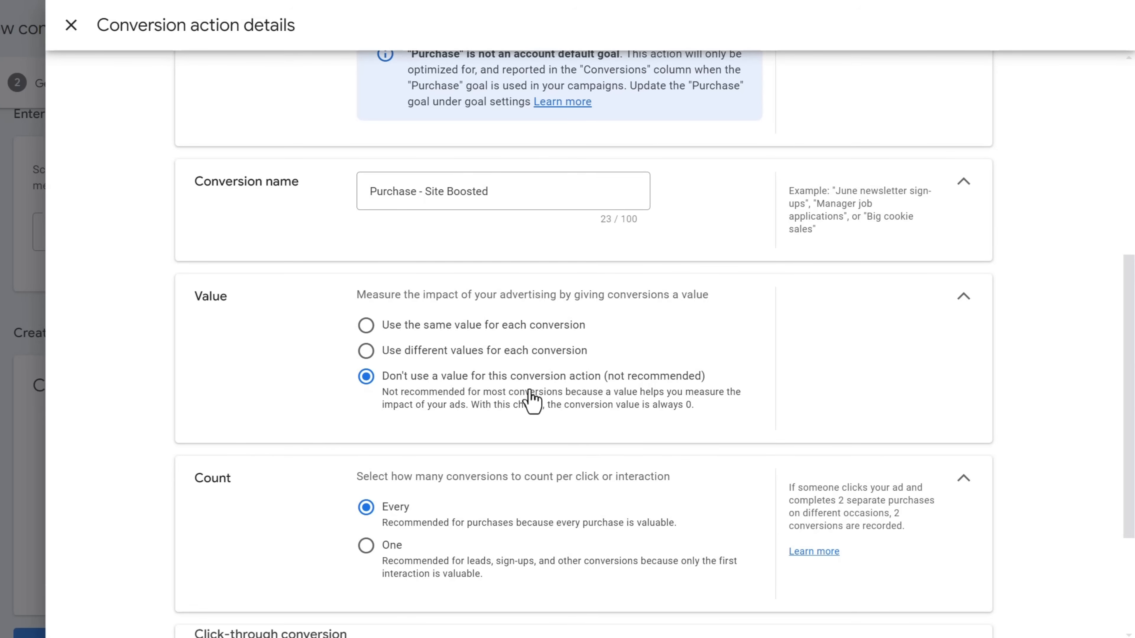
click(463, 354)
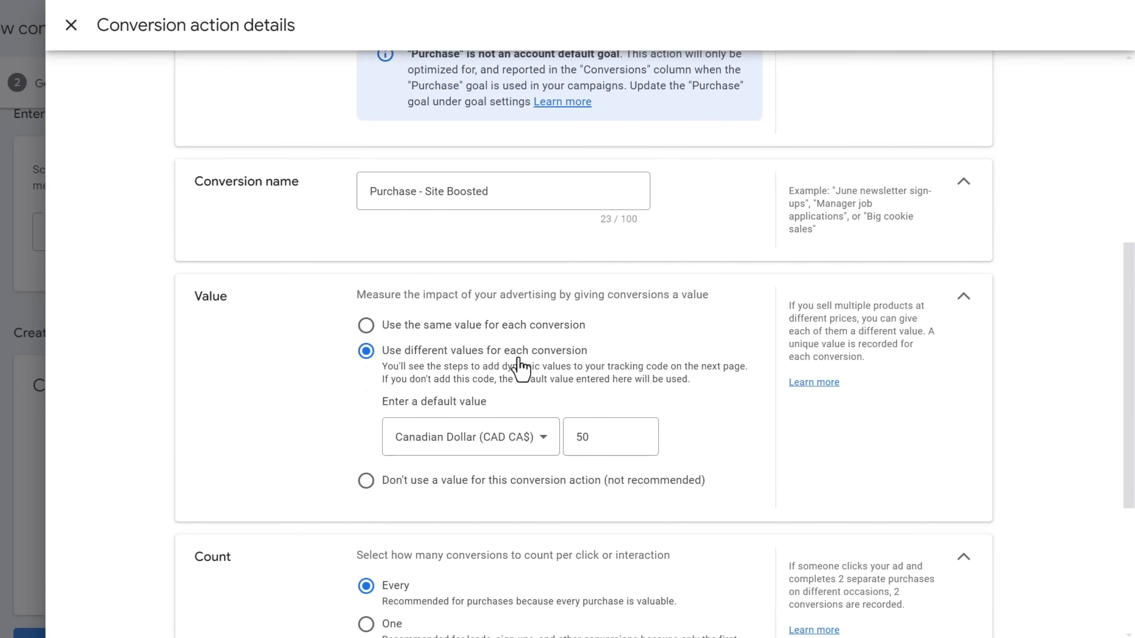
- Review the conversion count options and the lengths offered for the click-through conversion window
scroll(735, 447, down, 5)
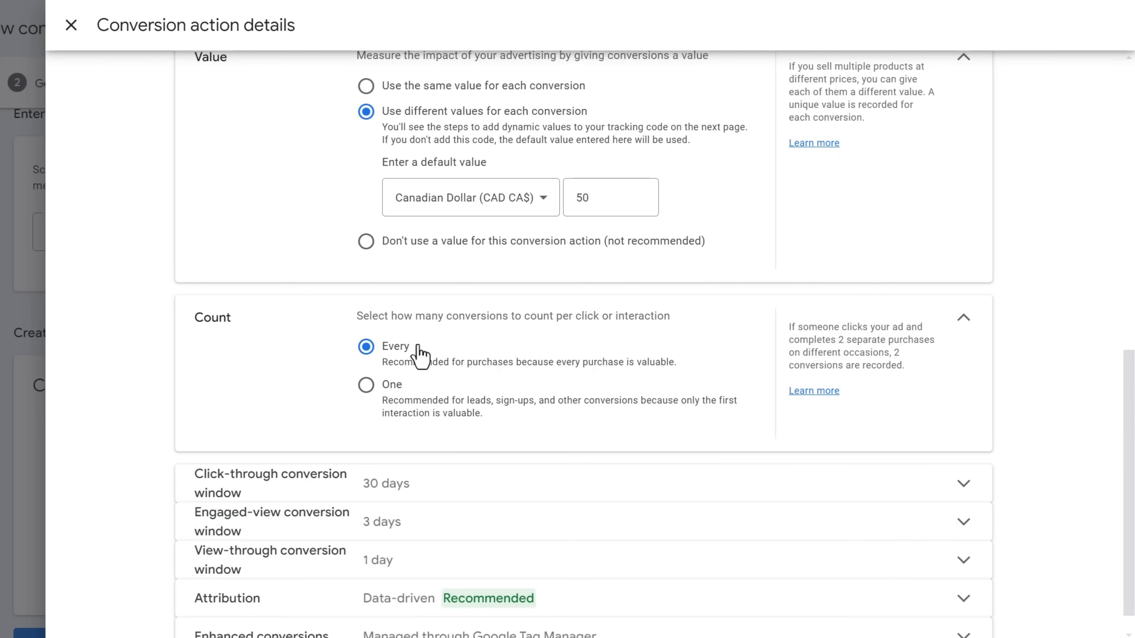
scroll(142, 325, down, 1)
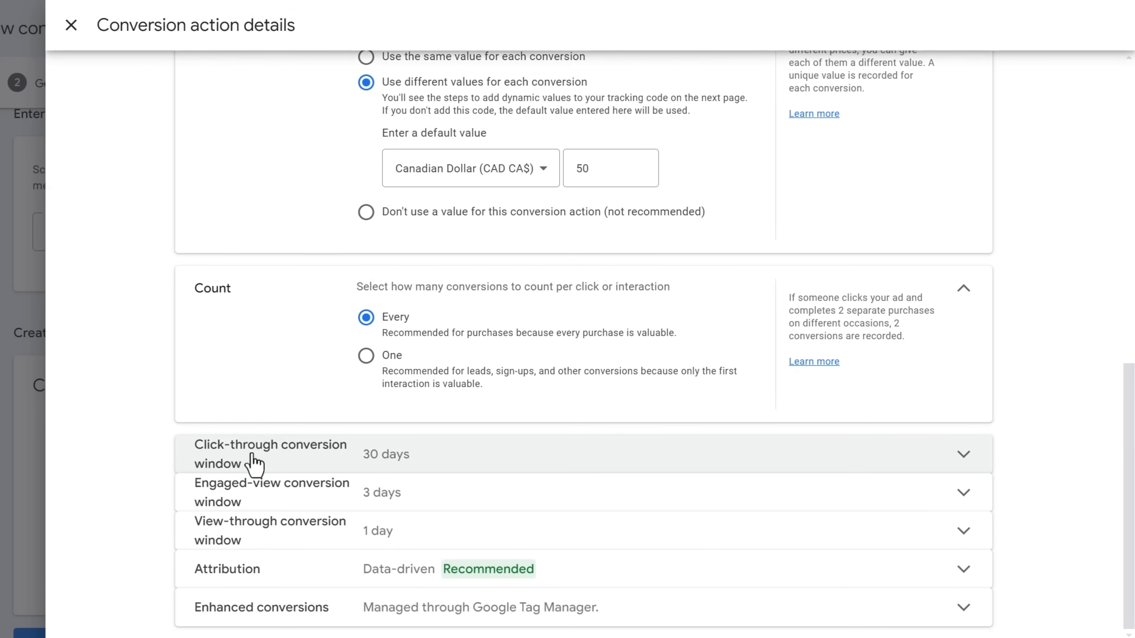
click(253, 464)
scroll(438, 400, down, 3)
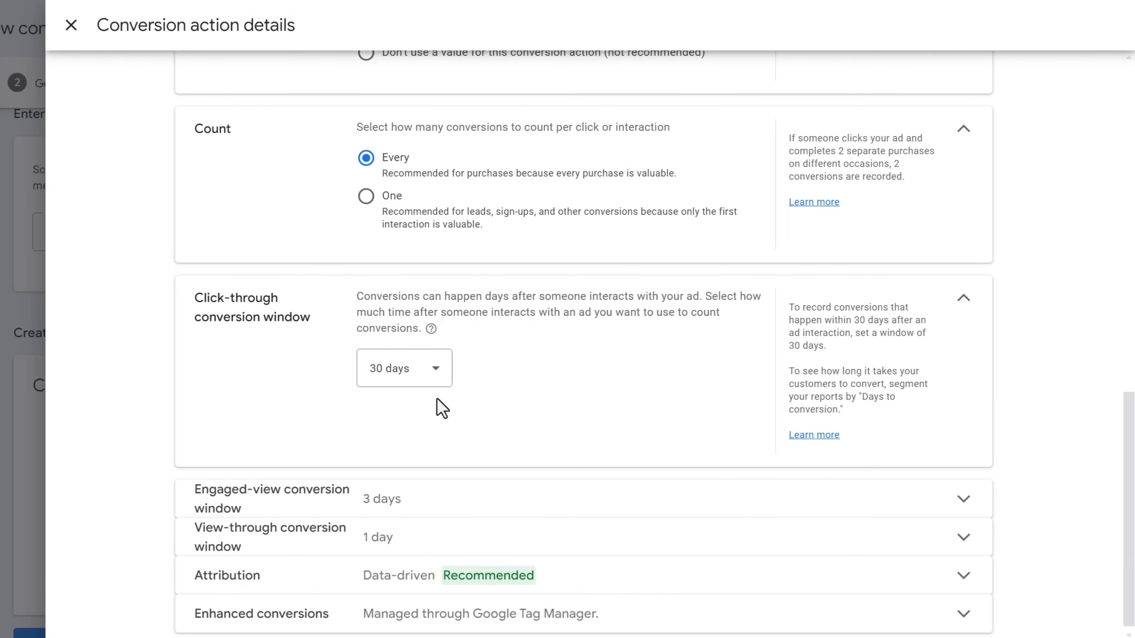
scroll(357, 353, down, 1)
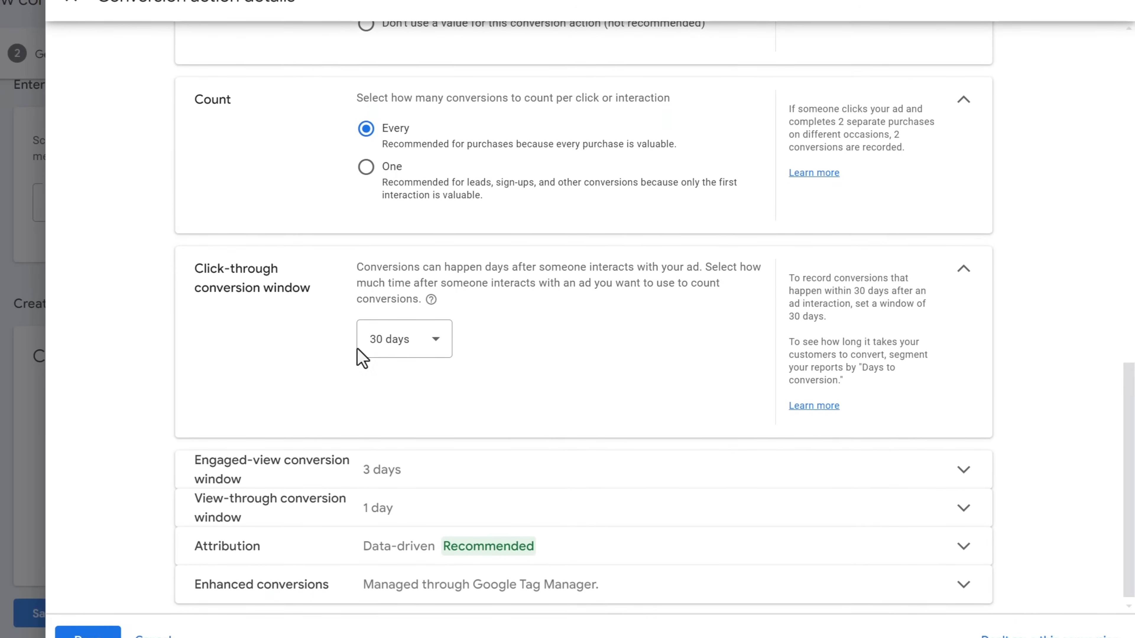
click(396, 321)
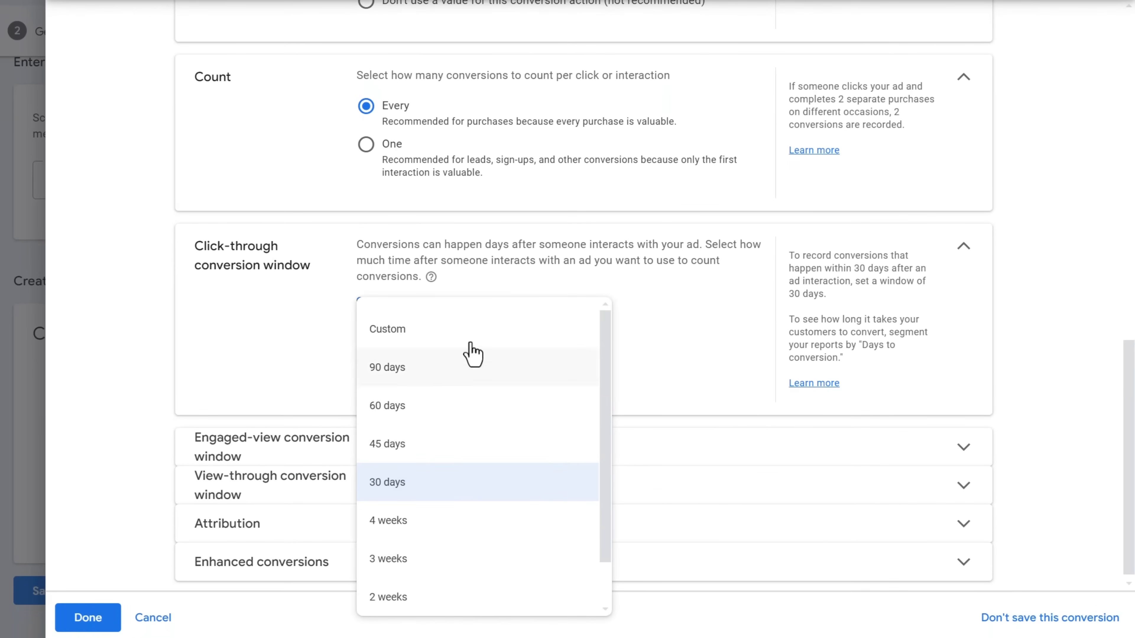
click(581, 285)
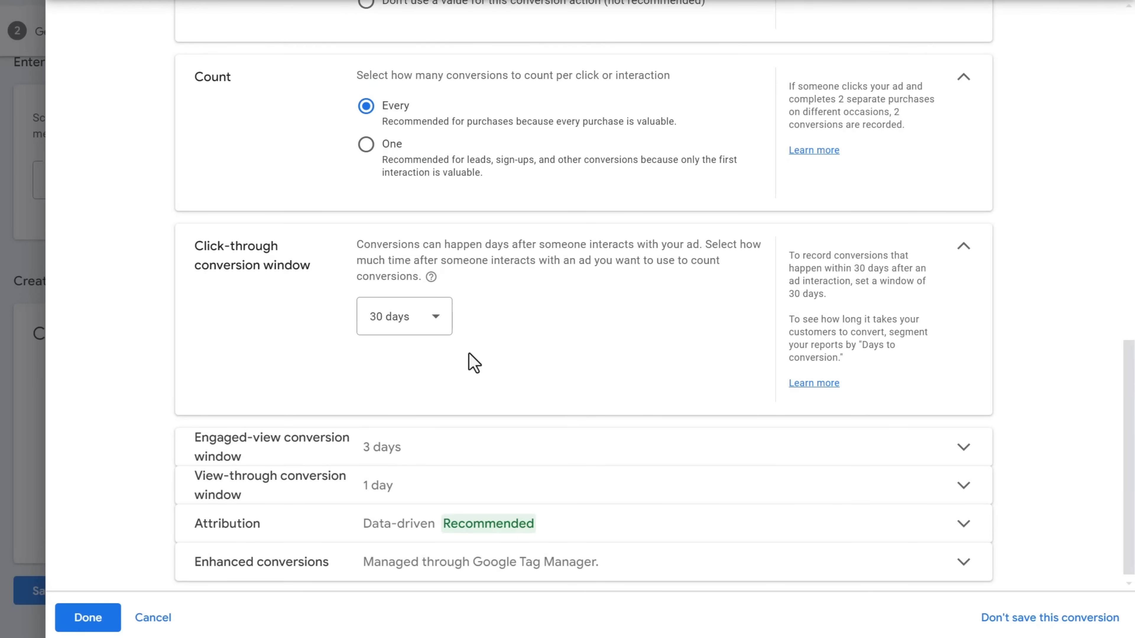
- Expand the engaged-view and view-through conversion window settings to review their durations
click(452, 437)
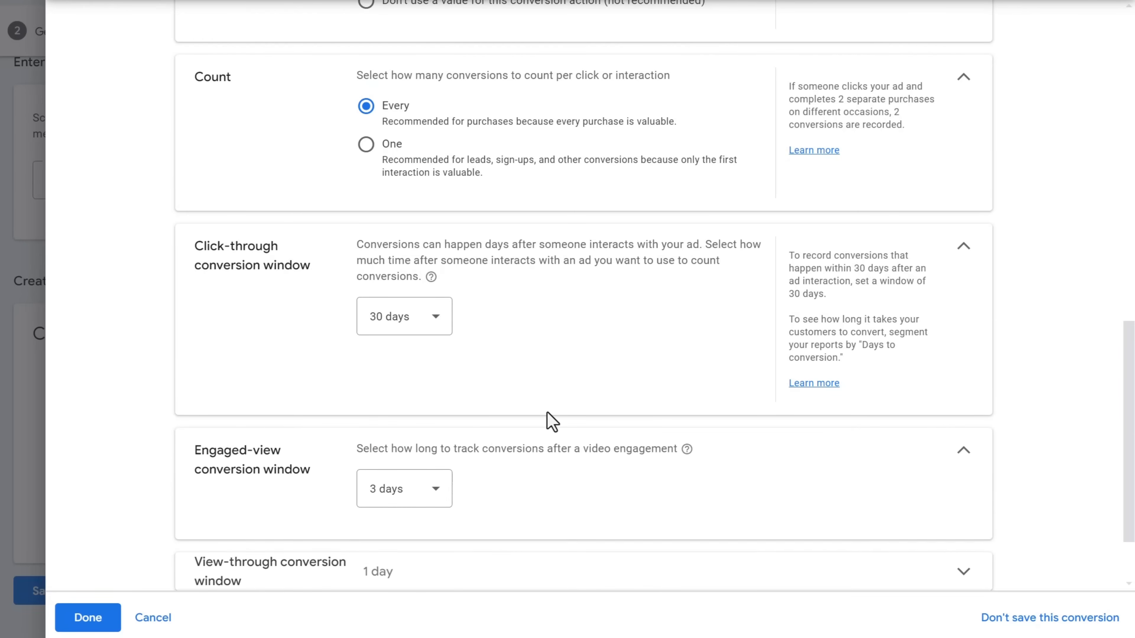
scroll(553, 422, down, 2)
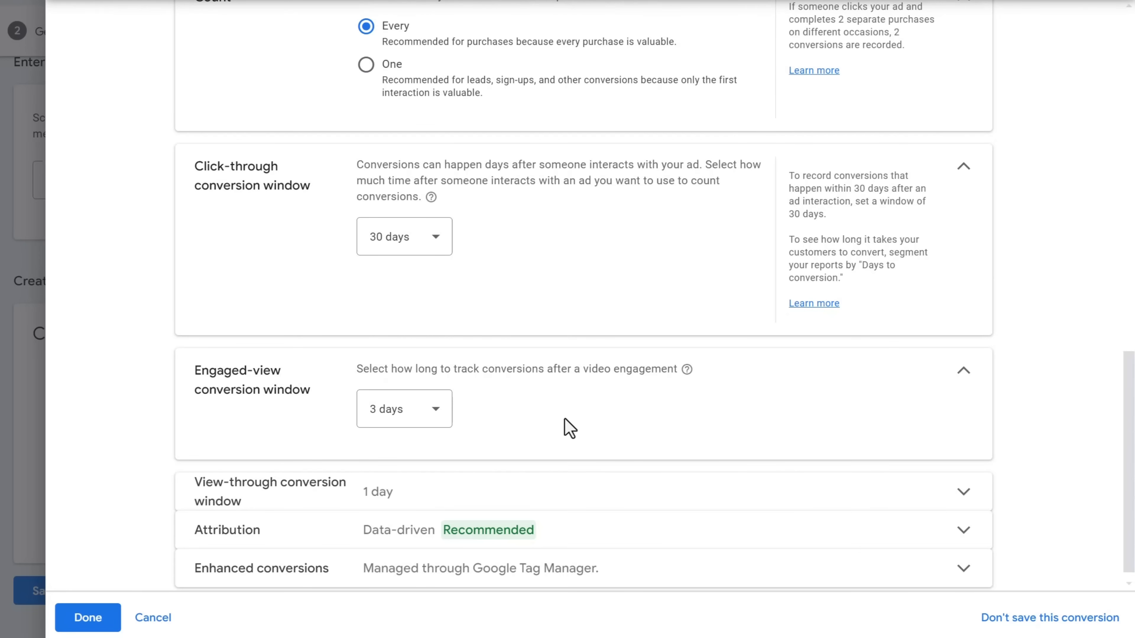
click(447, 500)
scroll(436, 469, down, 3)
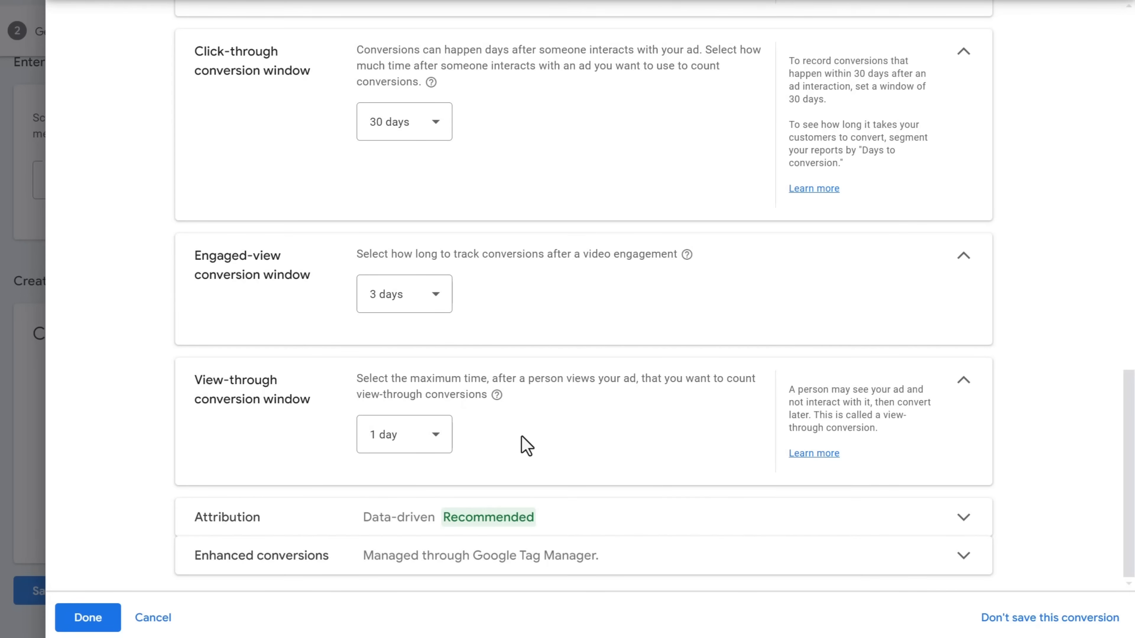
- Choose the Data-driven attribution model and expand the enhanced conversions settings
click(522, 520)
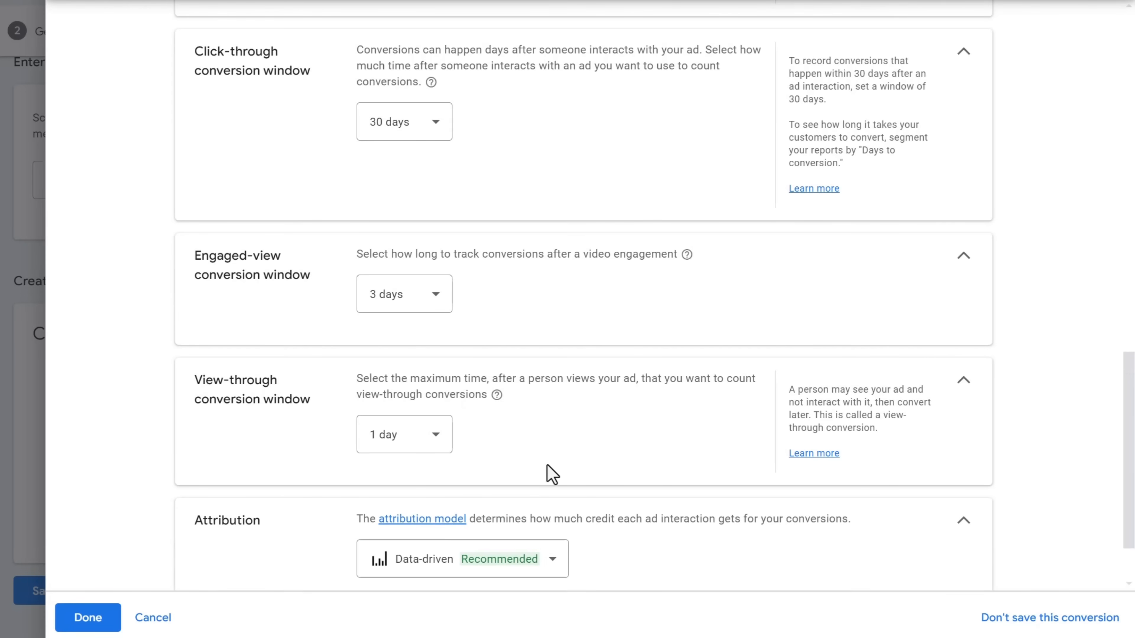
click(423, 485)
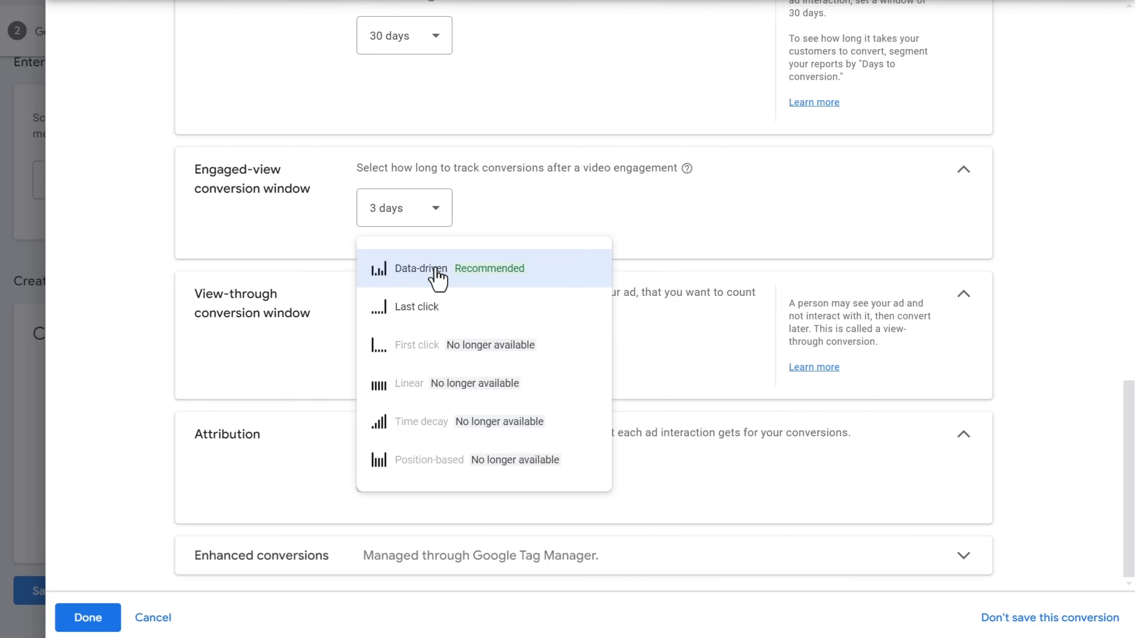
mouse_move(488, 313)
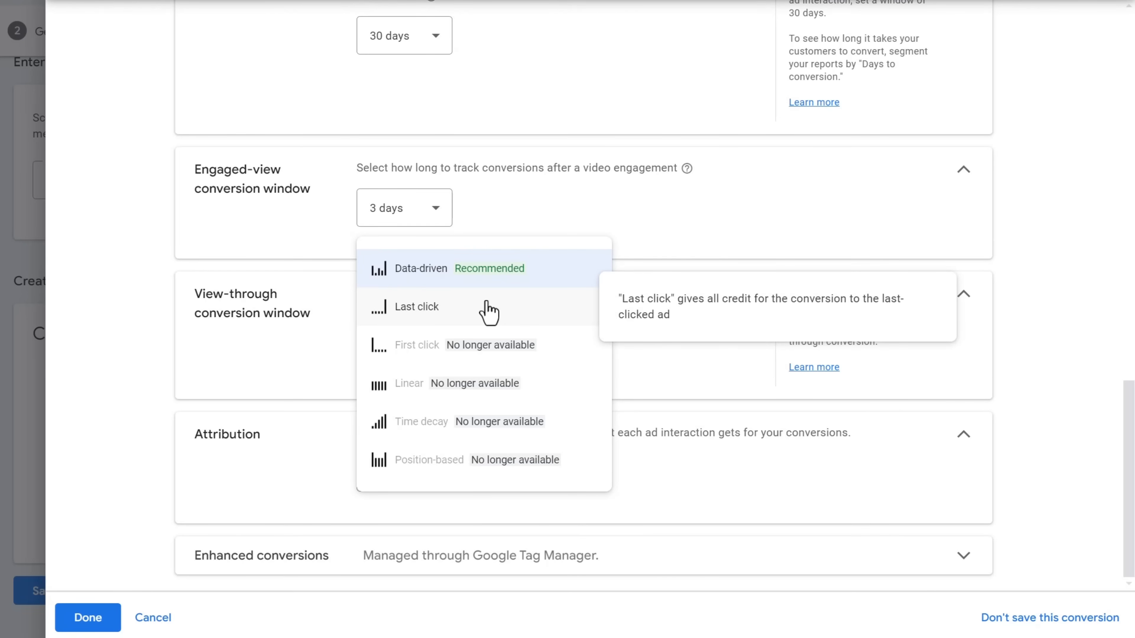
mouse_move(464, 286)
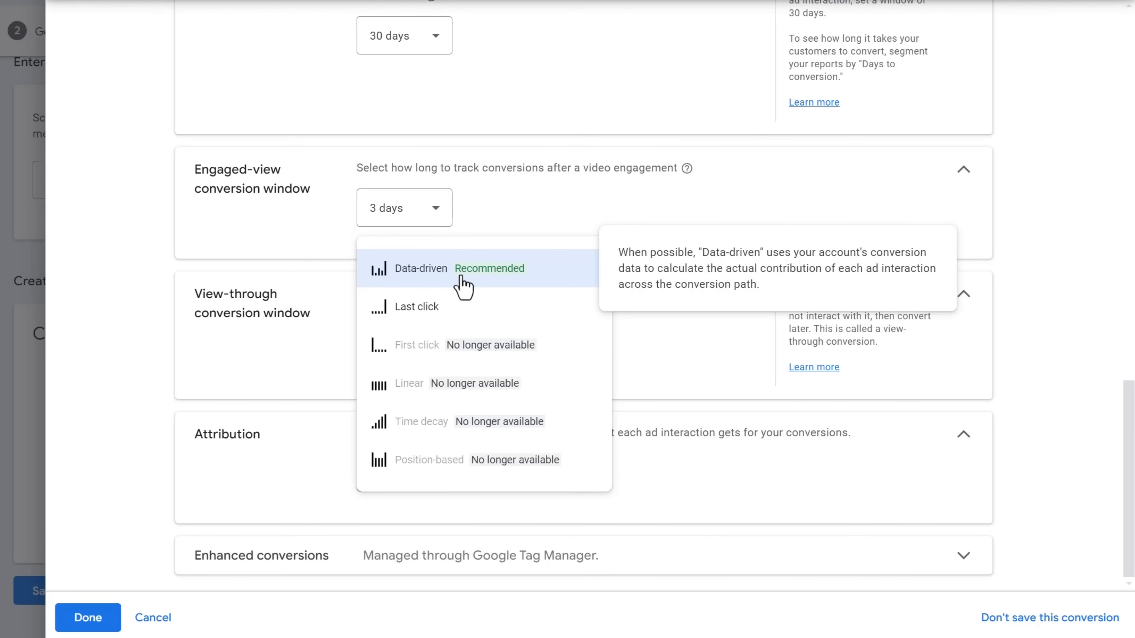
click(463, 279)
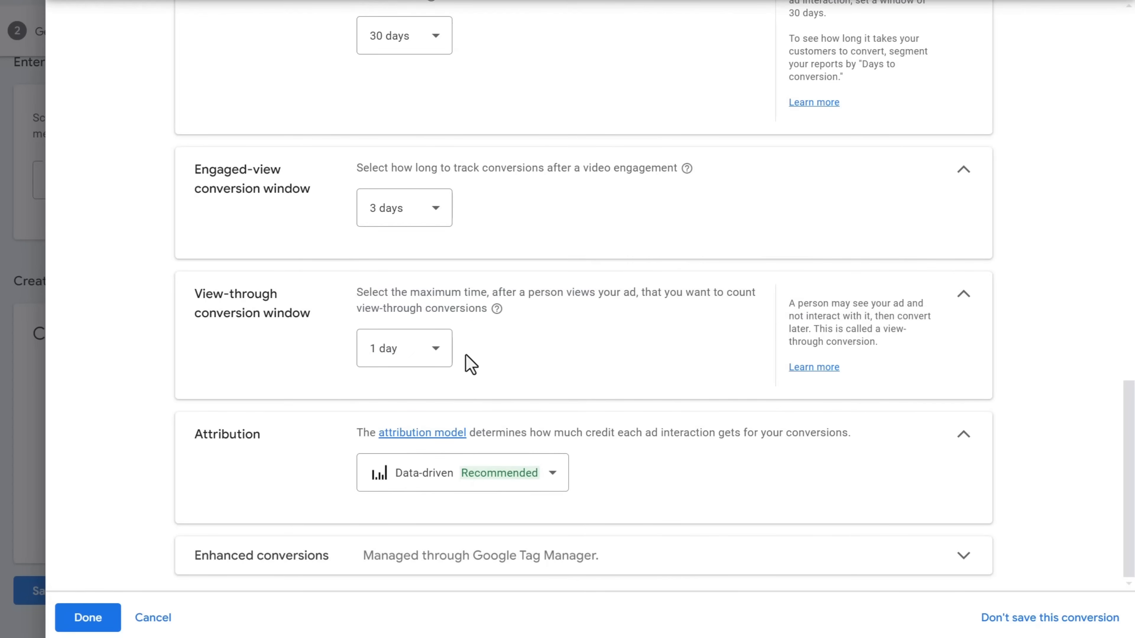
click(555, 564)
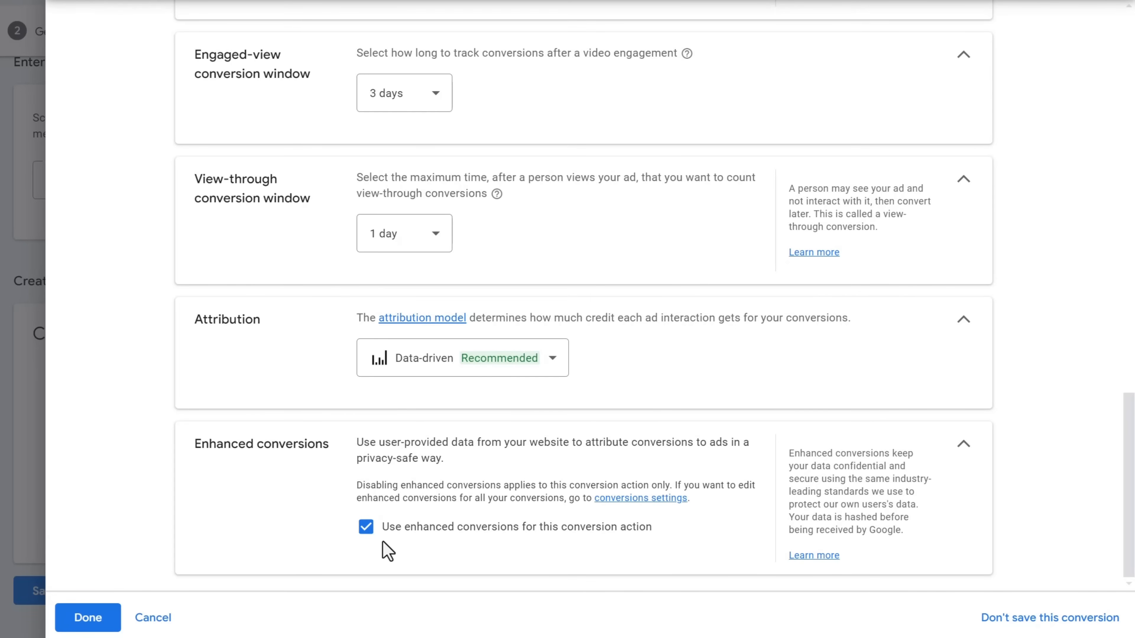
- Finish the conversion action details, then save and continue to the tag setup instructions
click(89, 619)
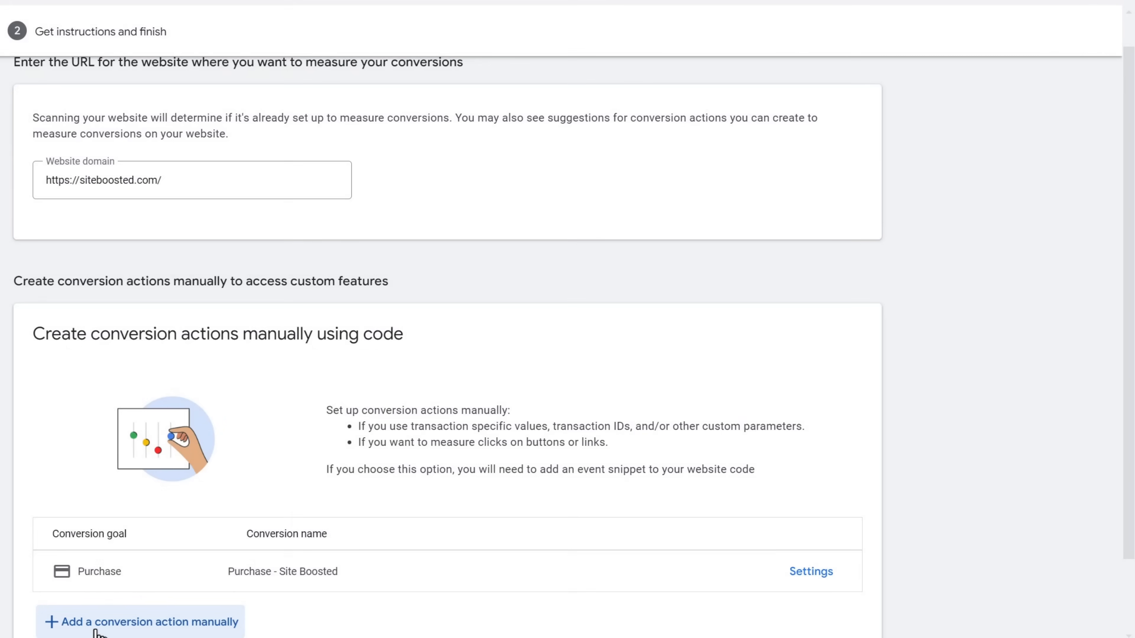
scroll(279, 432, down, 3)
click(100, 595)
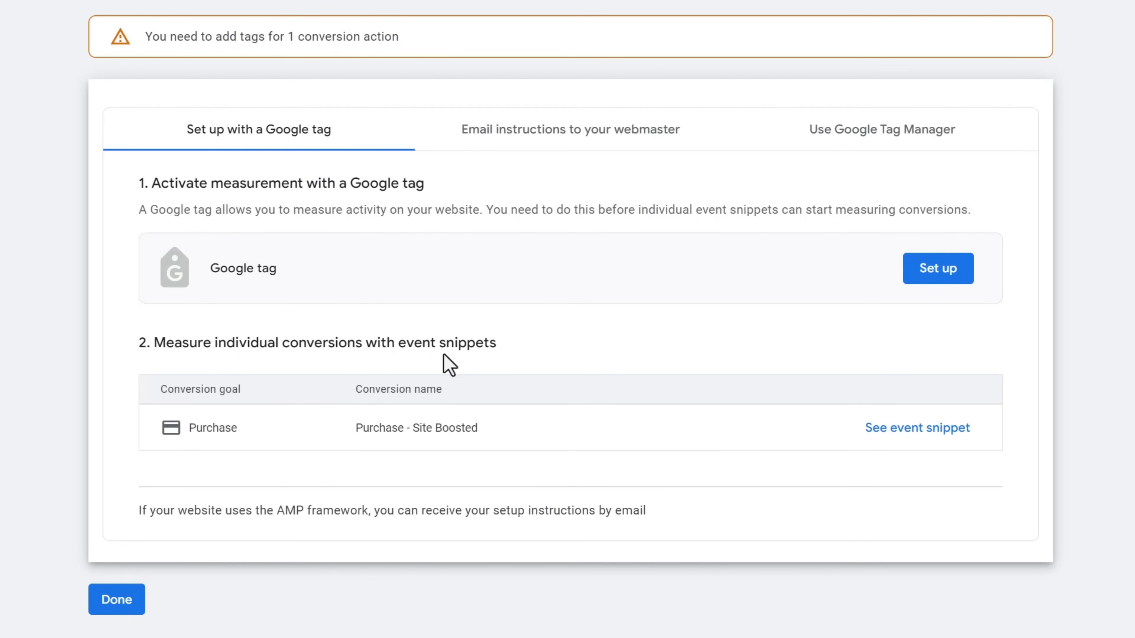
- View the conversion action's Google Tag Manager setup instructions, then switch to Tag Manager and open the container's tag list
click(551, 136)
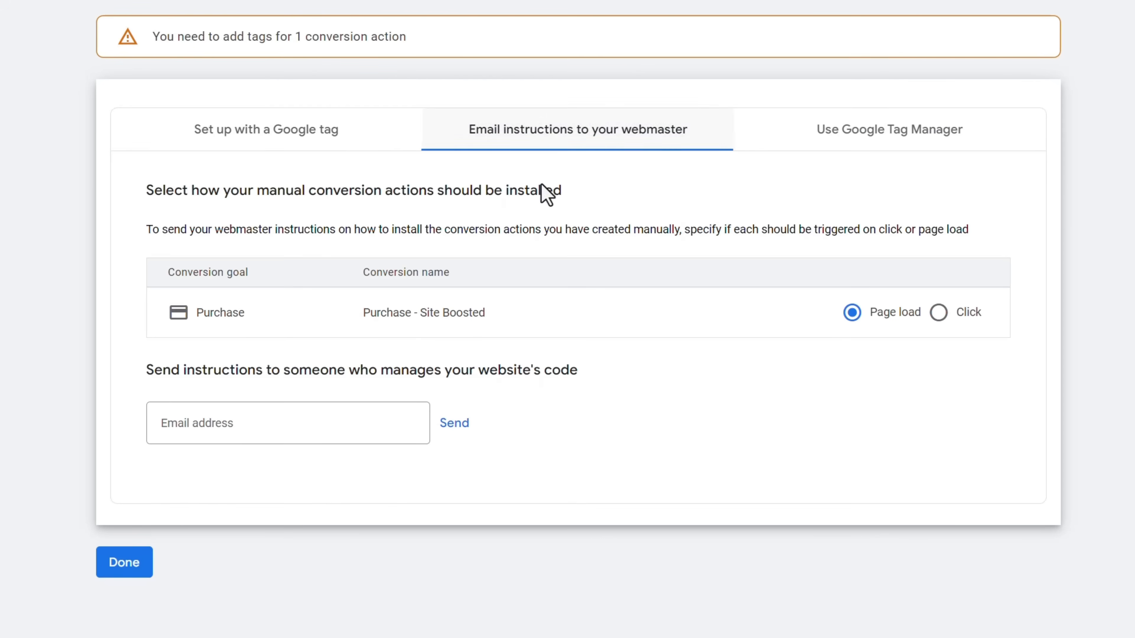
click(883, 117)
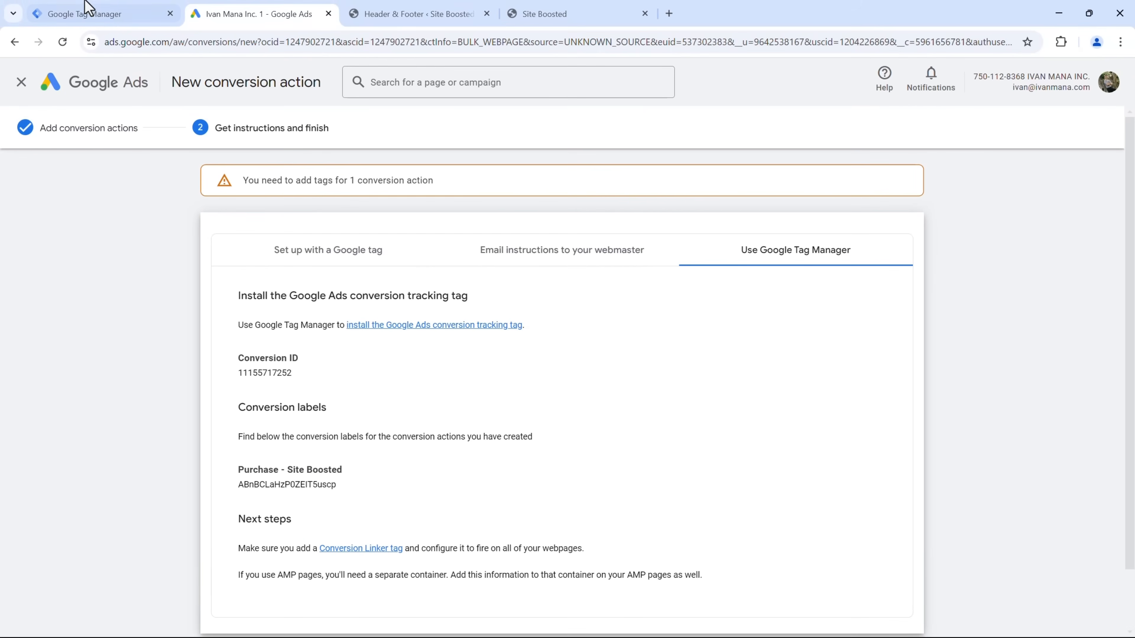
click(88, 7)
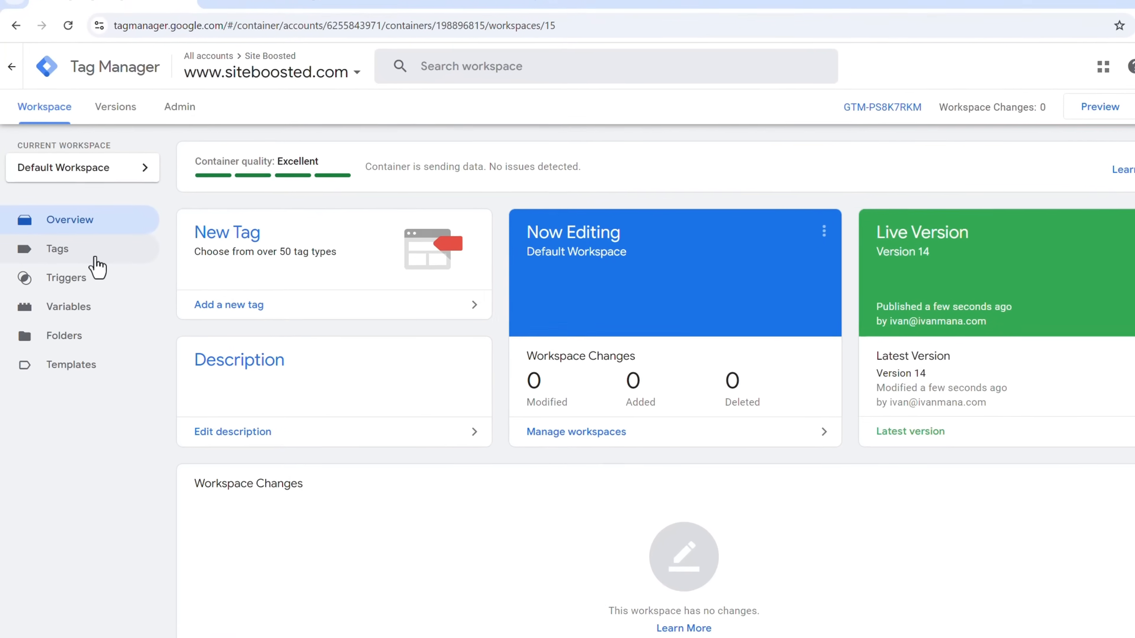
click(96, 258)
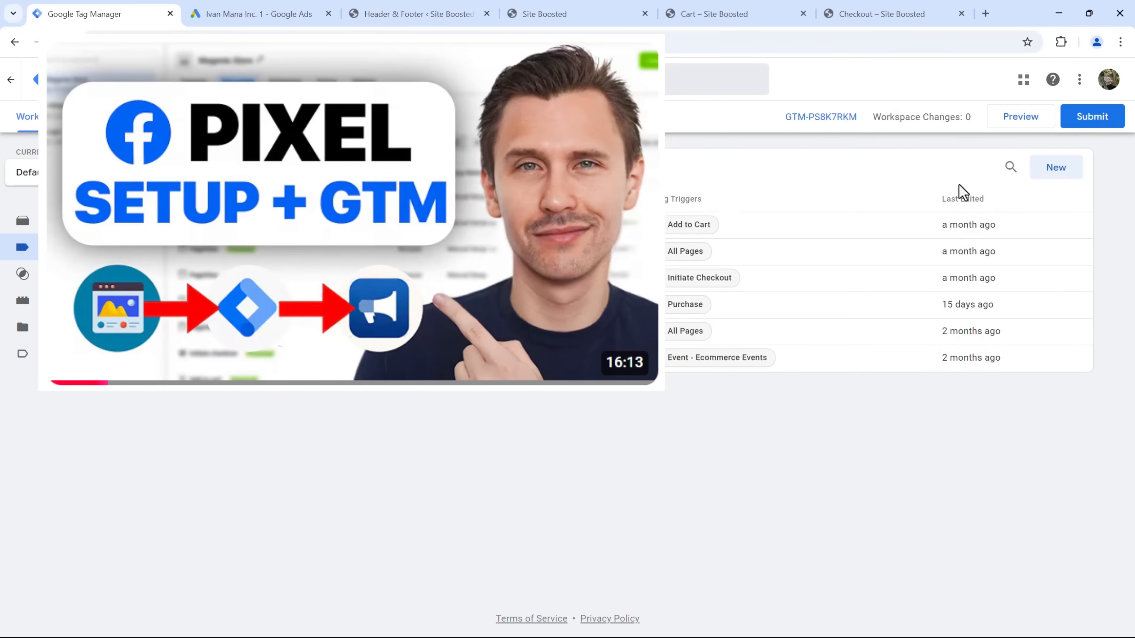
- Create a tag named "Google Ads - Purchase" with the Google Ads Conversion Tracking tag type
click(1049, 171)
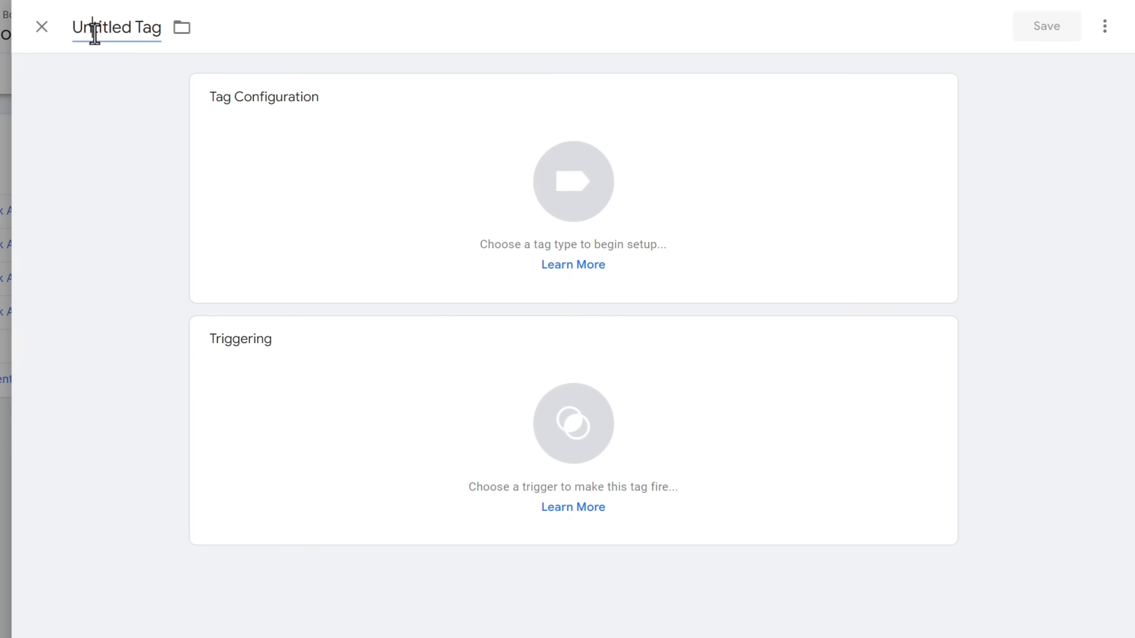
triple_click(94, 31)
text(Goog)
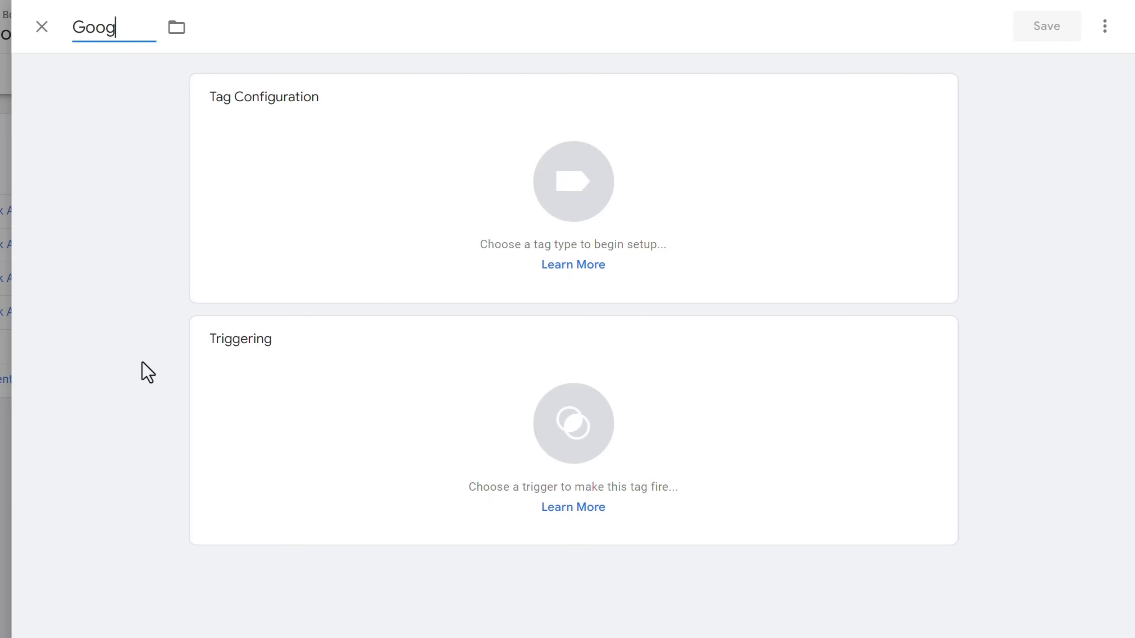
text(le Ads - Purchase)
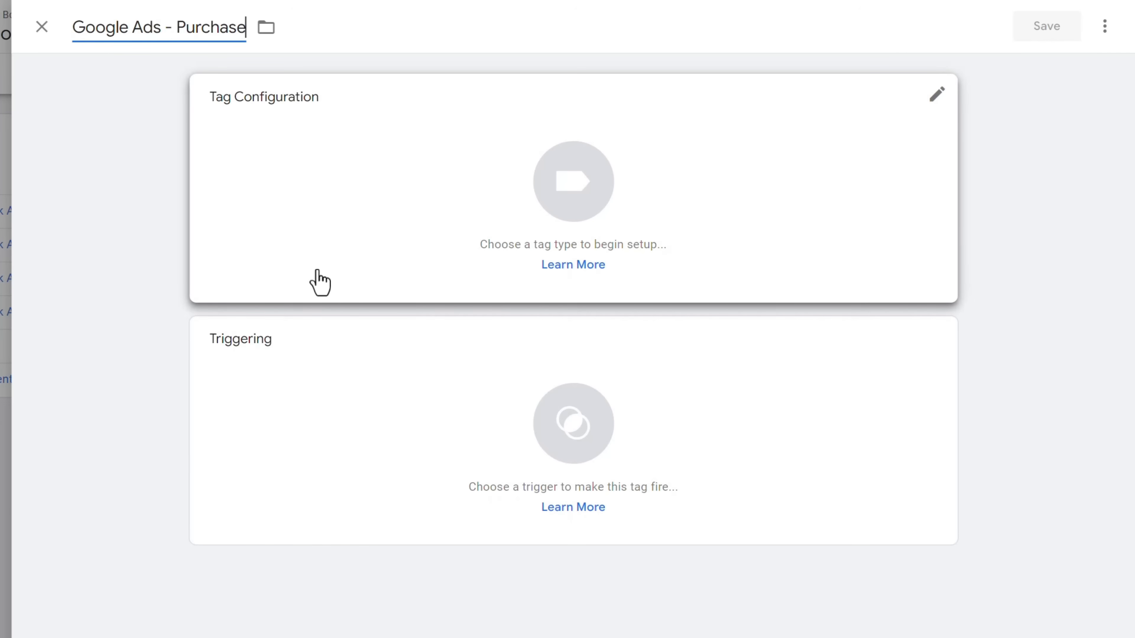
click(342, 235)
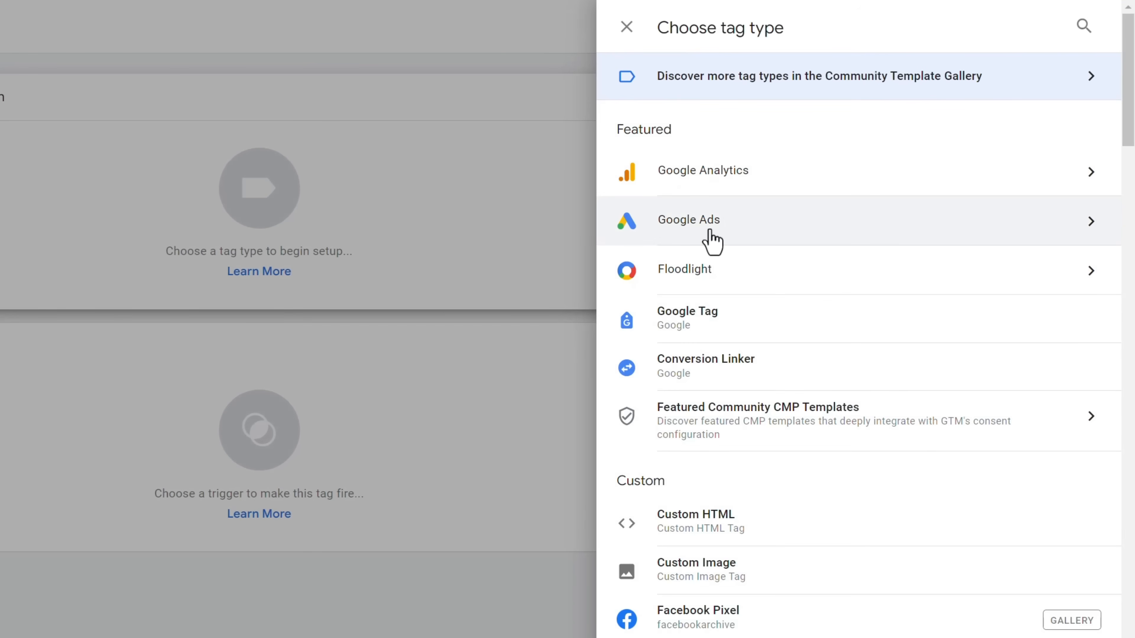
click(710, 228)
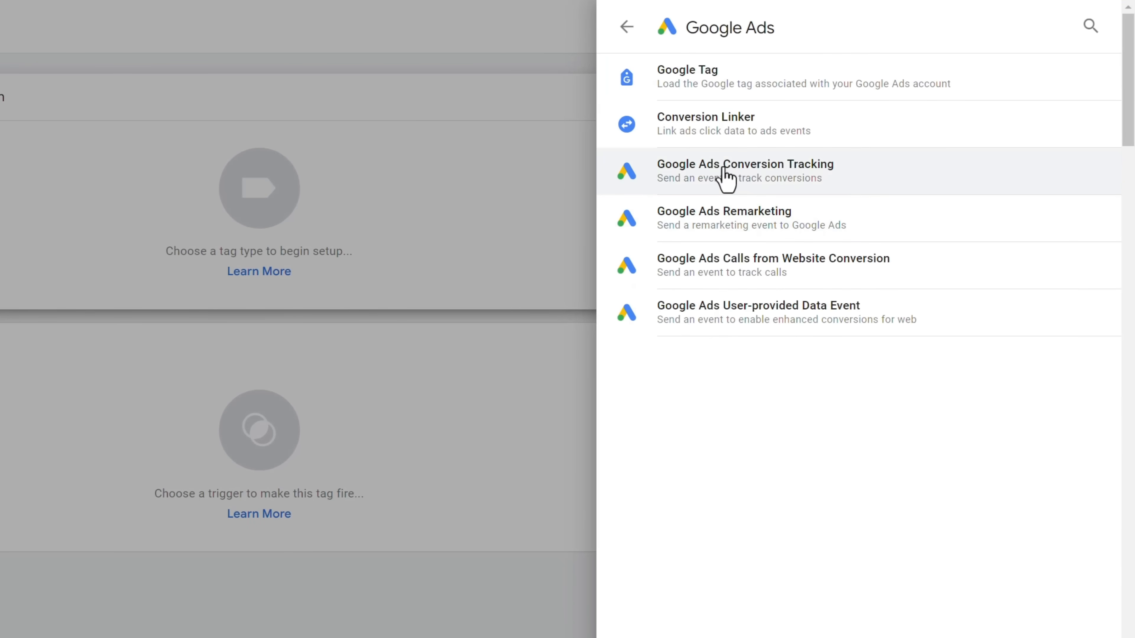
click(724, 179)
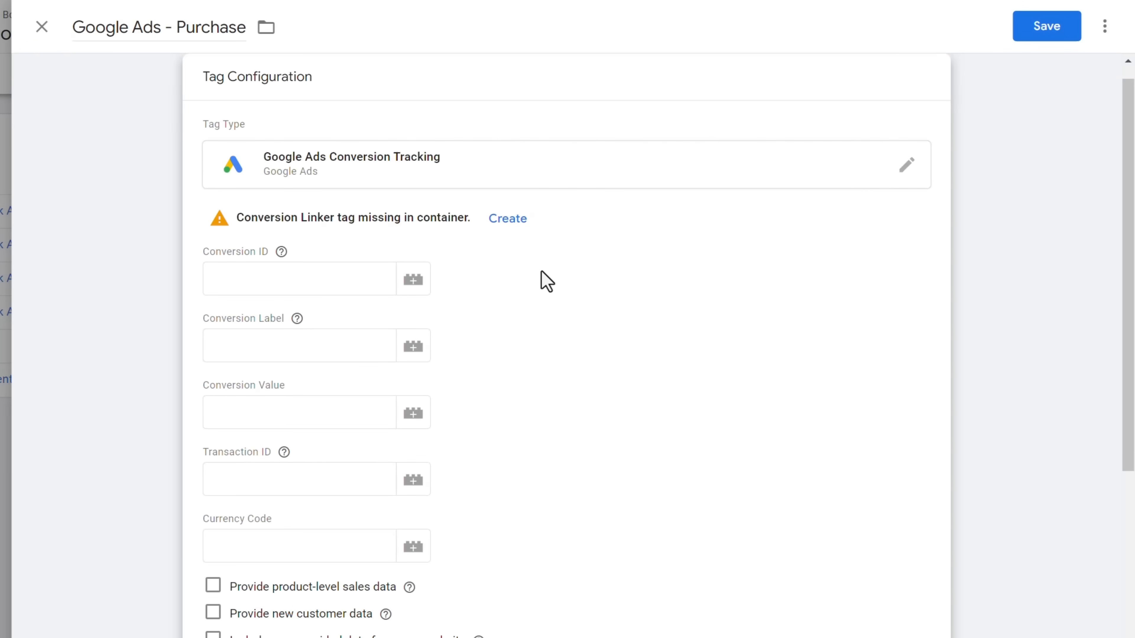
- Create the missing Conversion Linker tag, name it "Google Ads - Conversion Linker" and save it
click(508, 219)
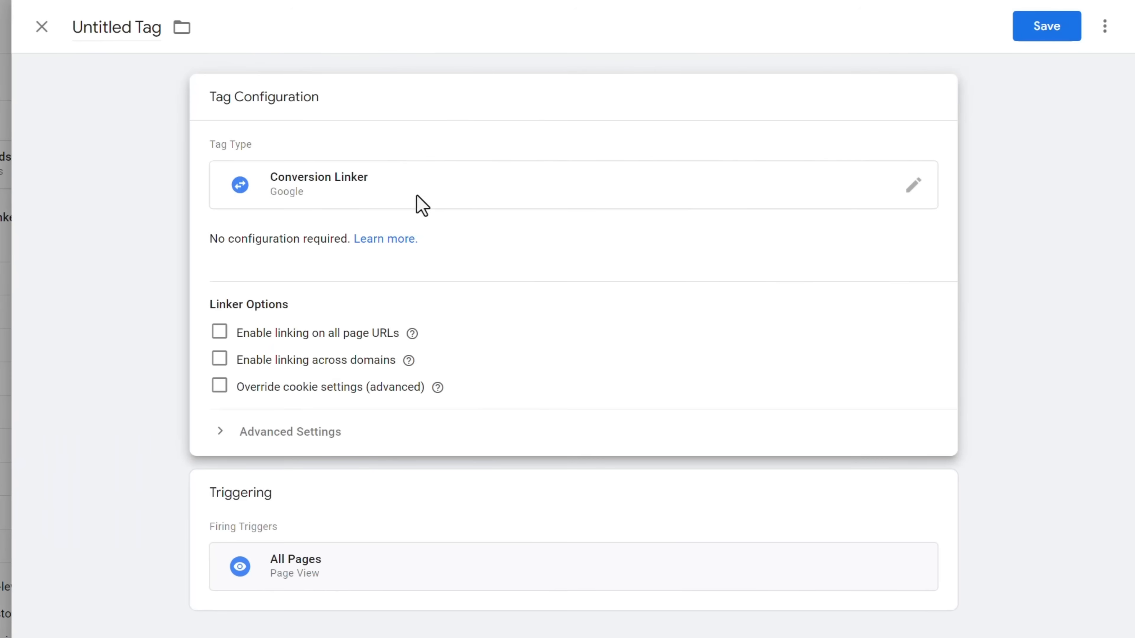
triple_click(114, 38)
text(Go)
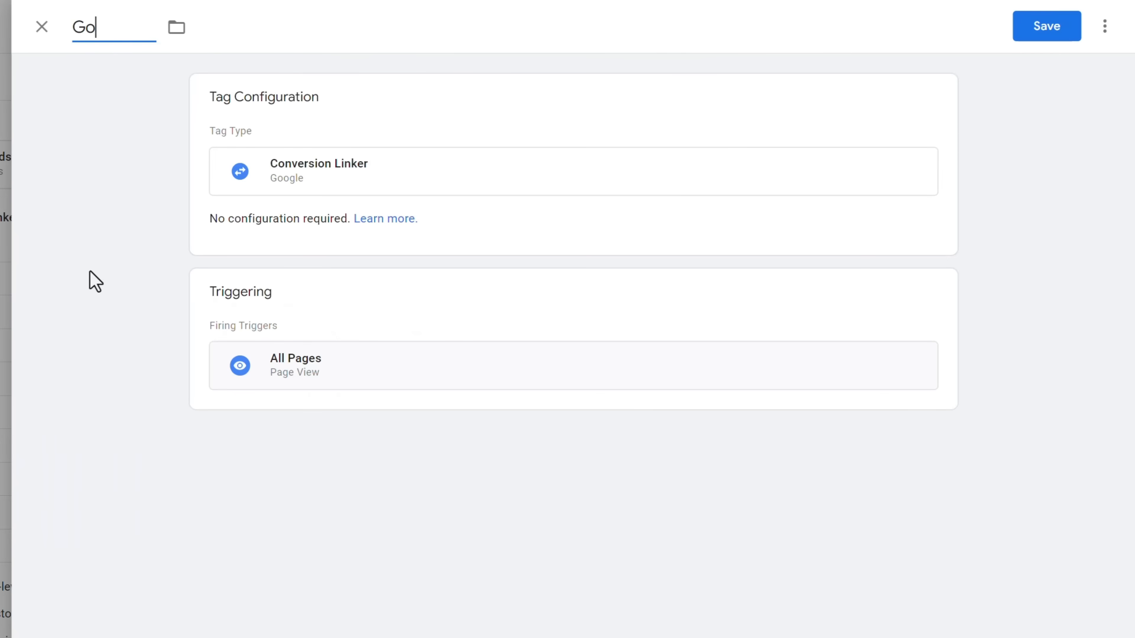
text(ogle Ads - Conversion Linker)
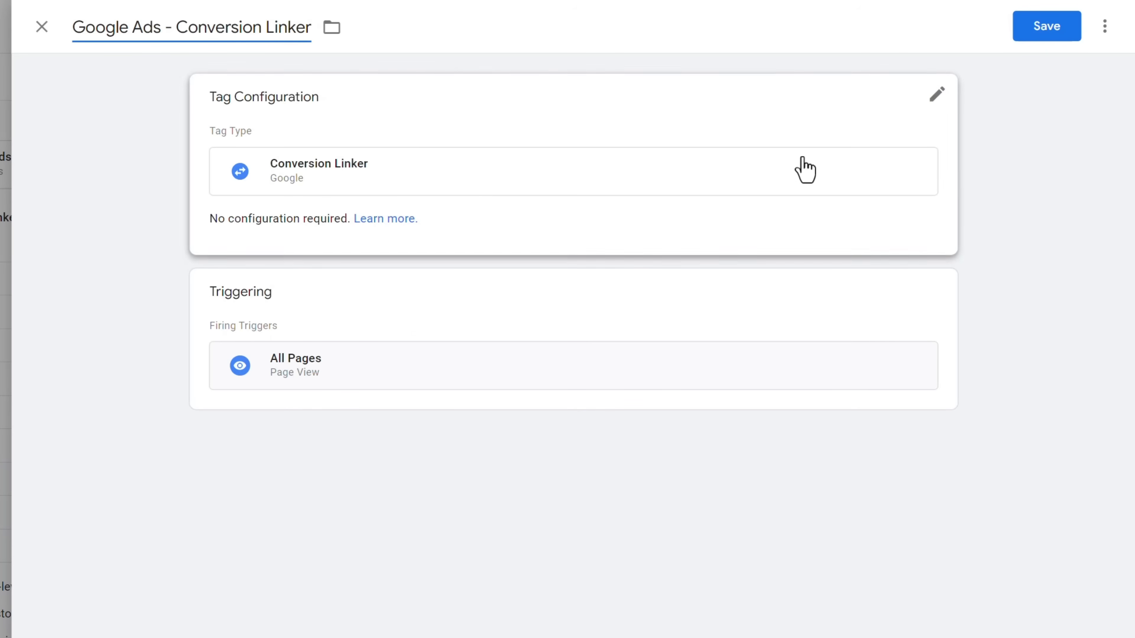
click(1057, 31)
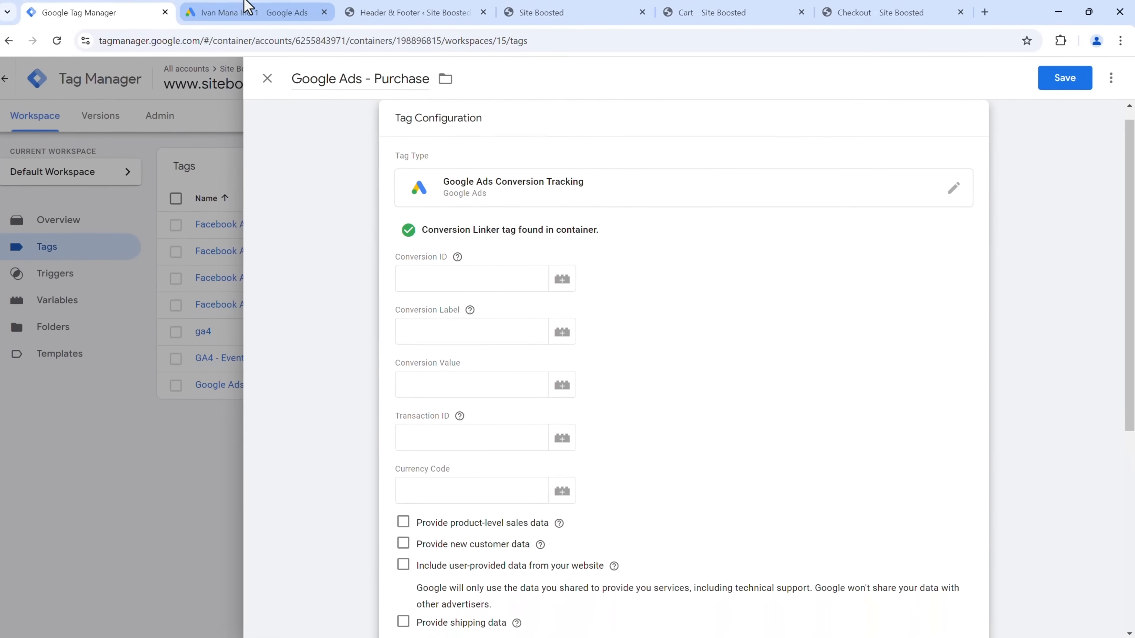
- Copy the Conversion ID from the Google Ads setup instructions into the purchase tag's Conversion ID
click(253, 13)
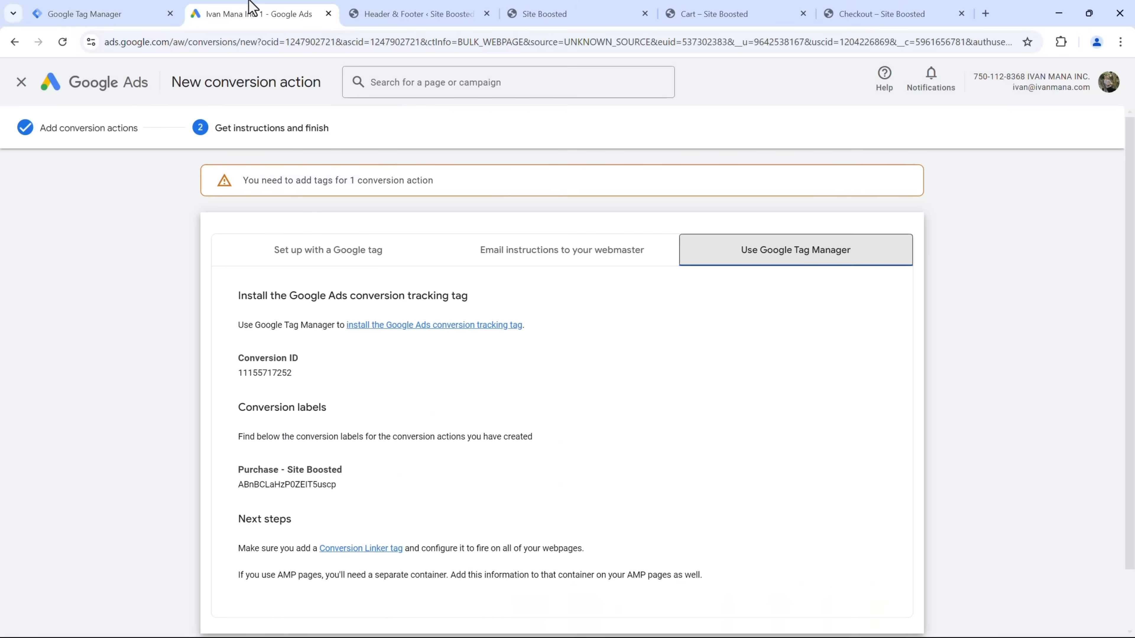
double_click(272, 375)
key(ctrl+c)
click(80, 12)
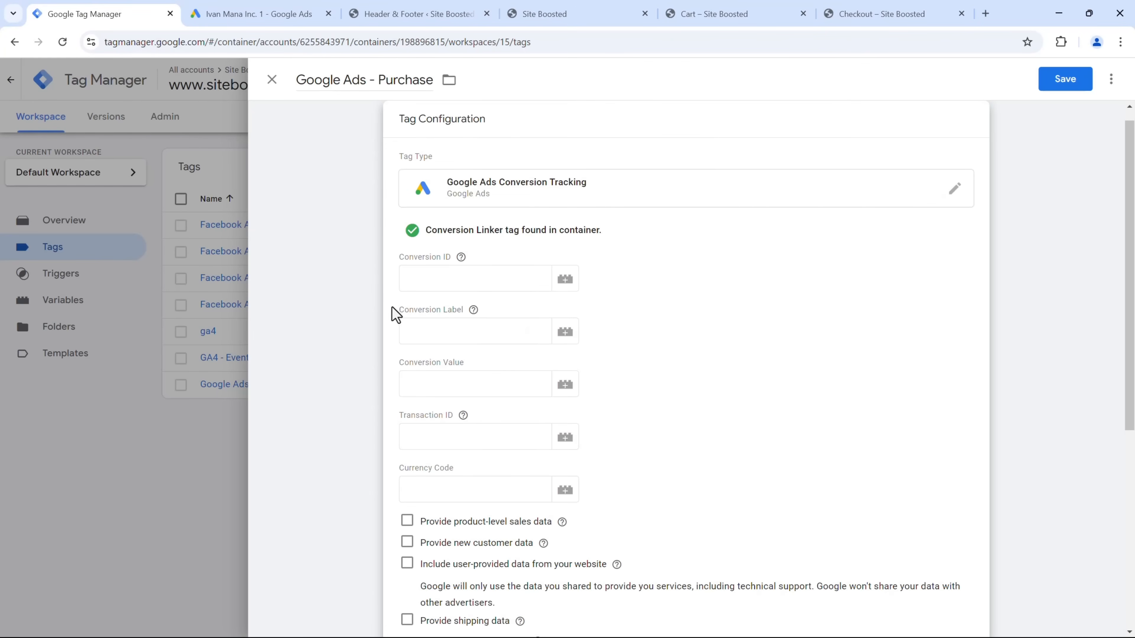
click(428, 282)
key(ctrl+v)
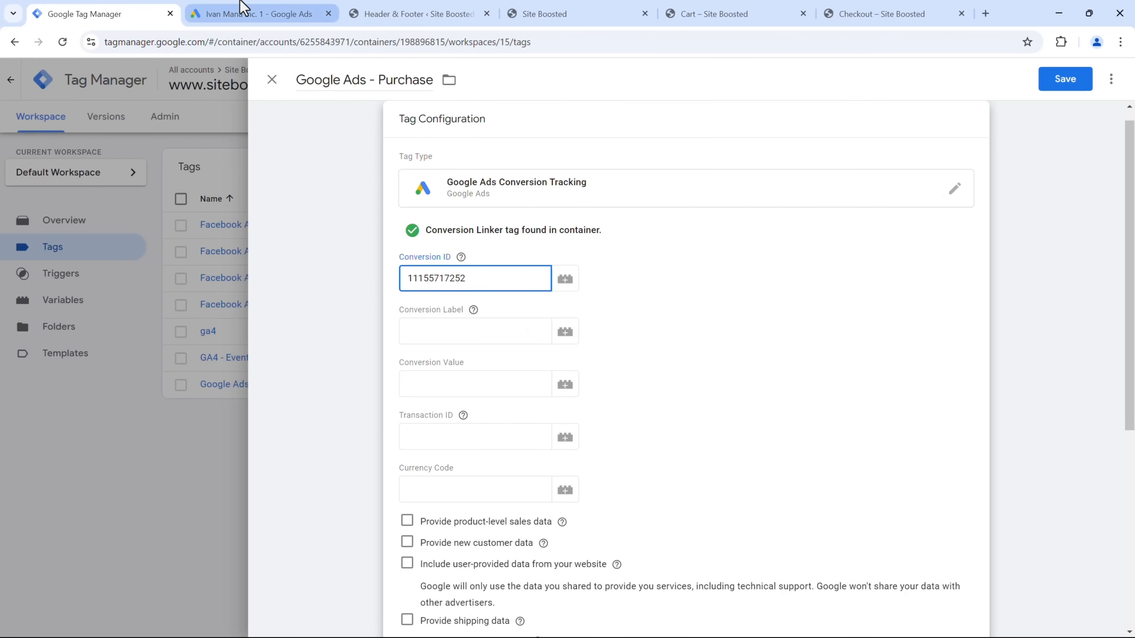
- Copy the Purchase - Site Boosted conversion label from Google Ads into the purchase tag's Conversion Label
click(203, 14)
double_click(259, 484)
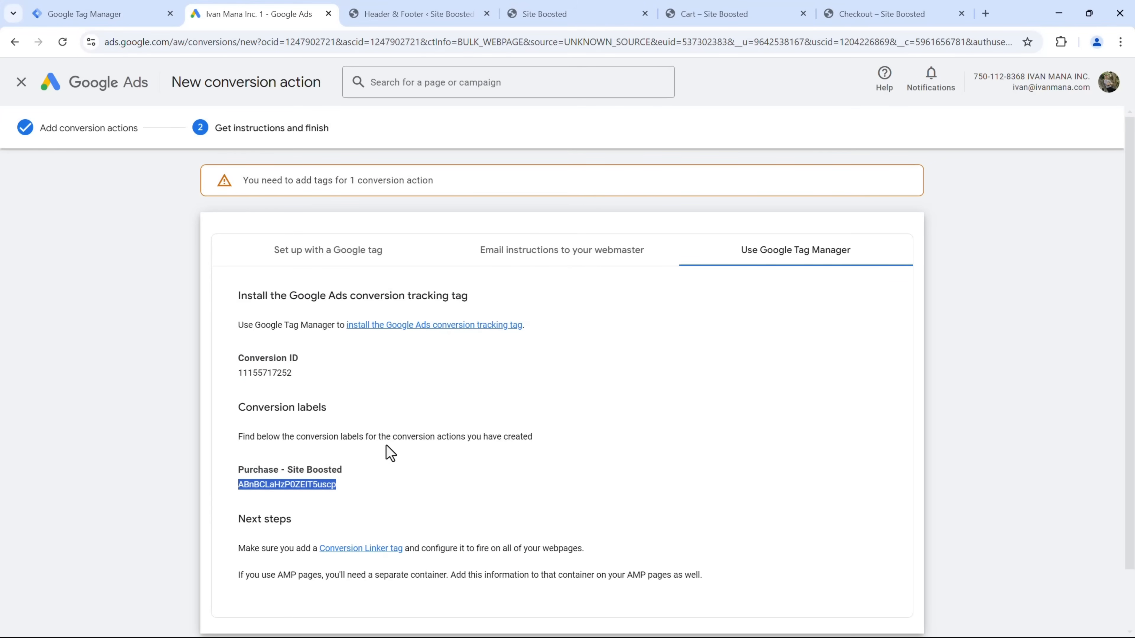
scroll(388, 451, down, 1)
scroll(300, 434, up, 1)
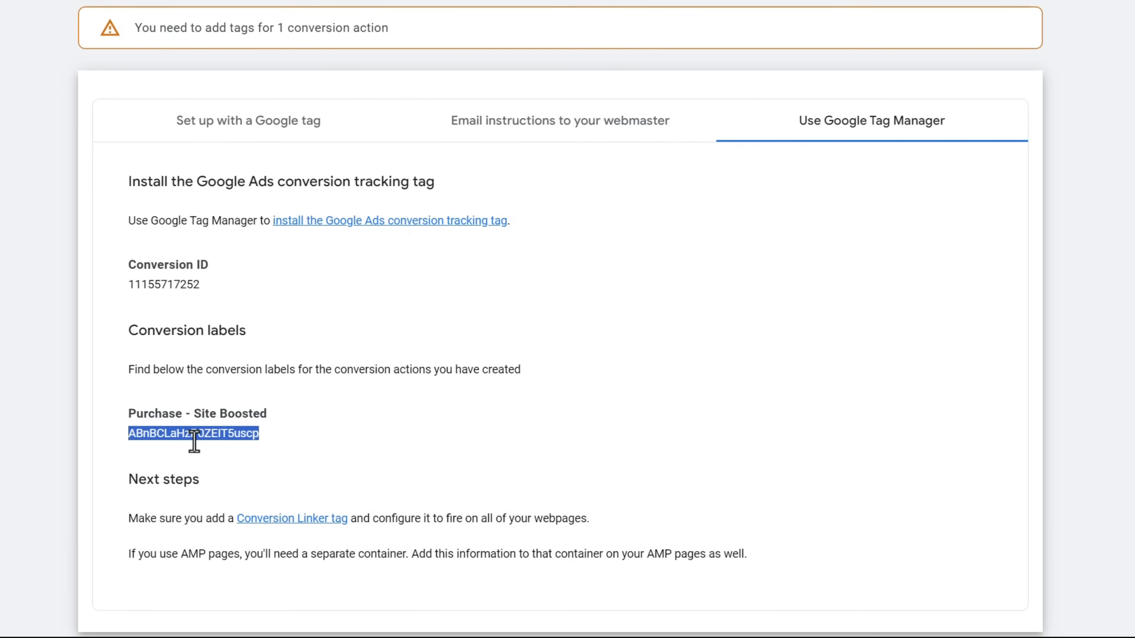
key(alt+Tab)
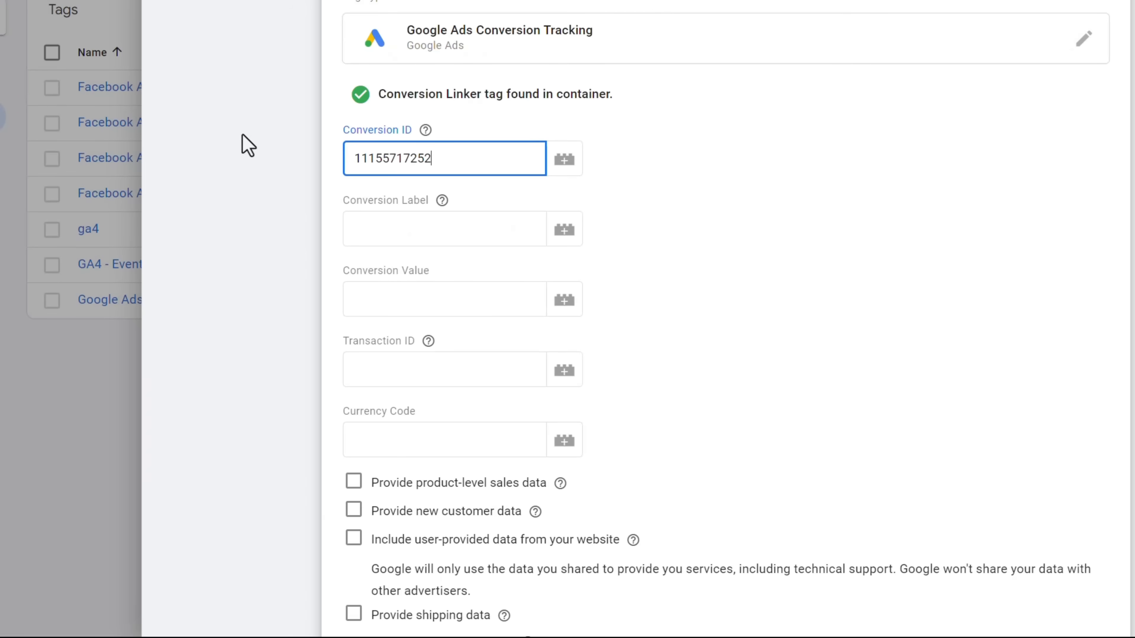
click(394, 219)
key(ctrl+v)
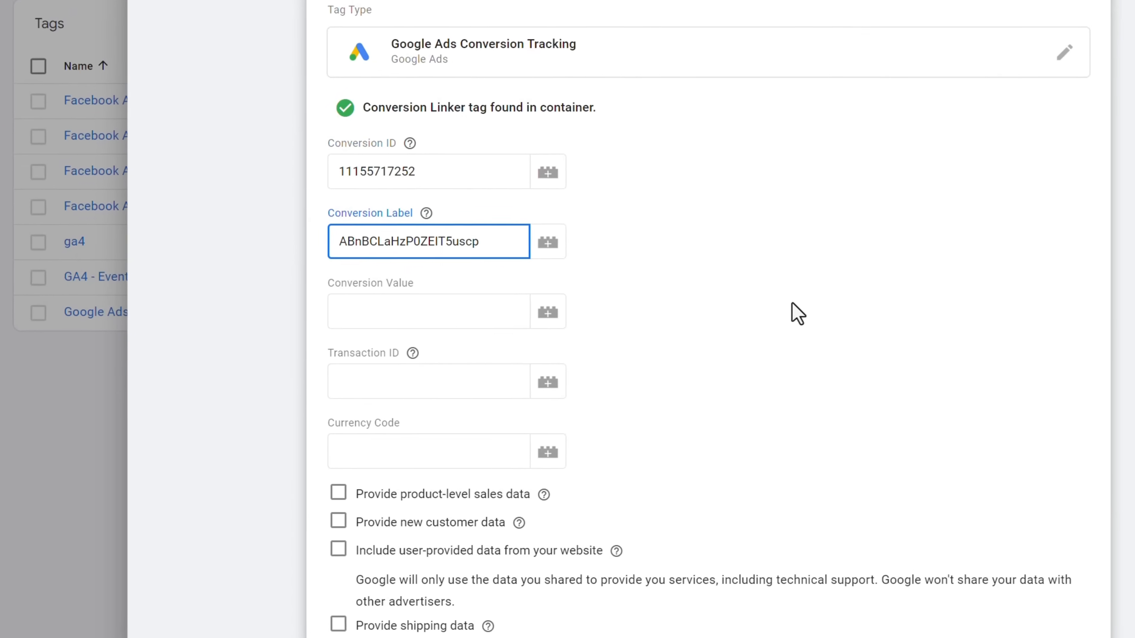
click(737, 299)
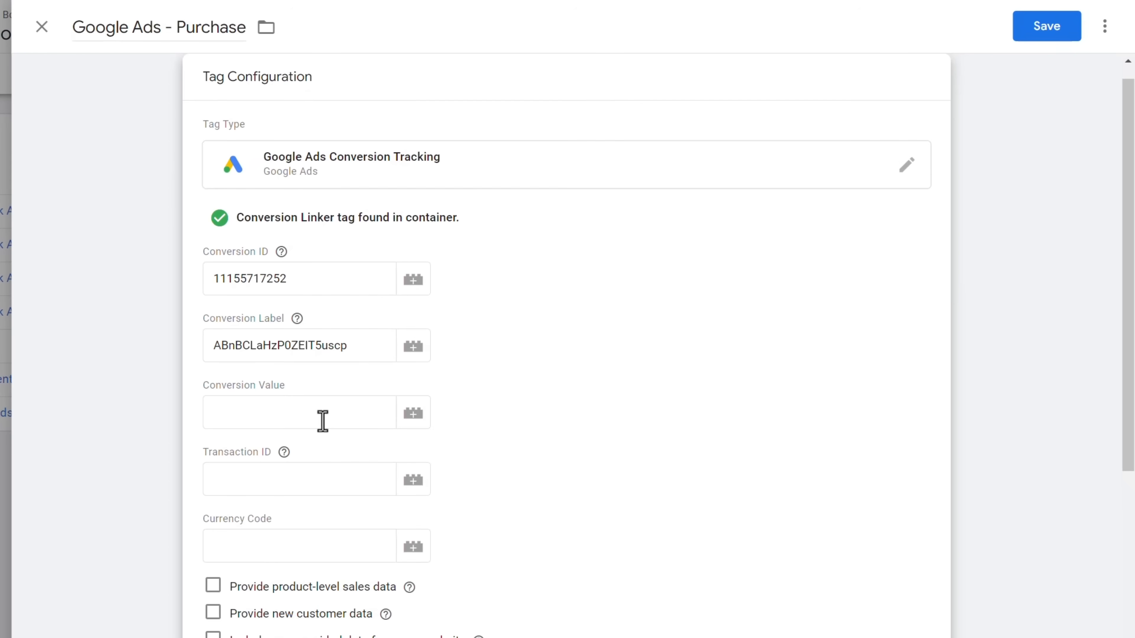
- Enter a fixed conversion value of 50 and the currency code USD in the purchase tag
click(306, 421)
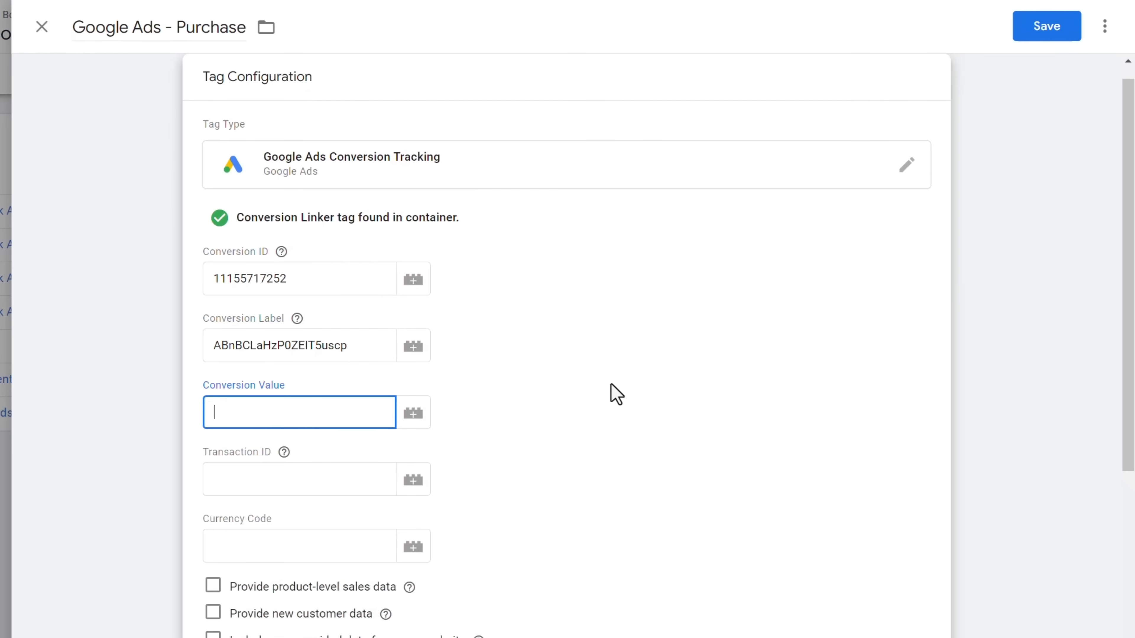
key(Tab)
key(Tab)
key(Tab)
key(Tab)
key(Tab)
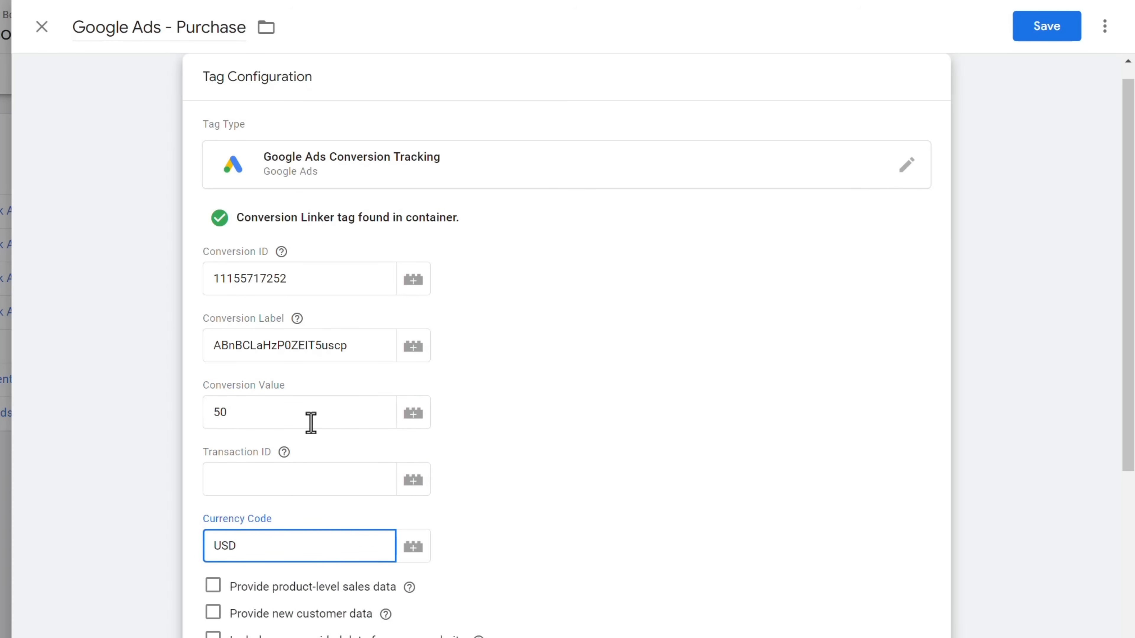
click(284, 415)
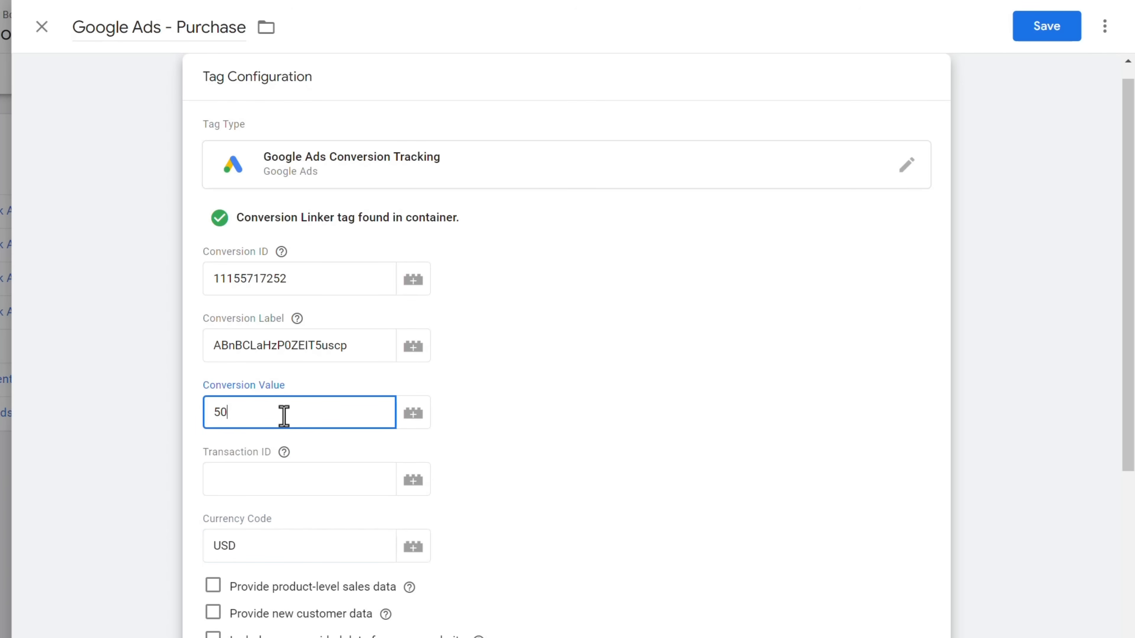
drag(284, 416, 176, 416)
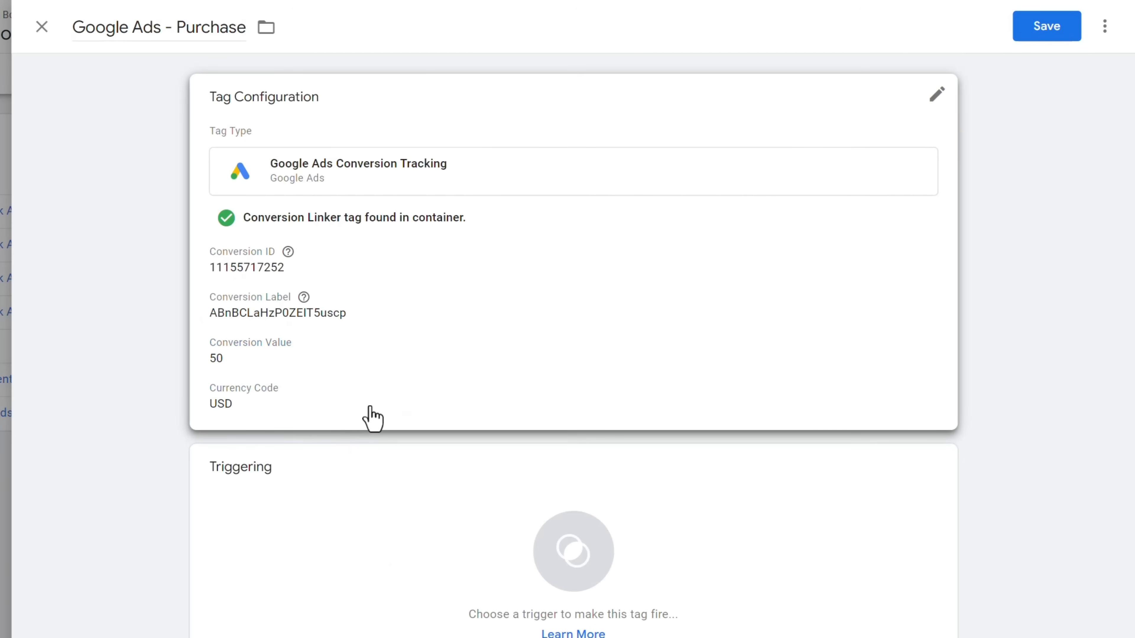
- Set the purchase tag's conversion value to the Ecommerce Value variable and its transaction ID to the Ecommerce Transaction ID variable
click(376, 358)
double_click(220, 430)
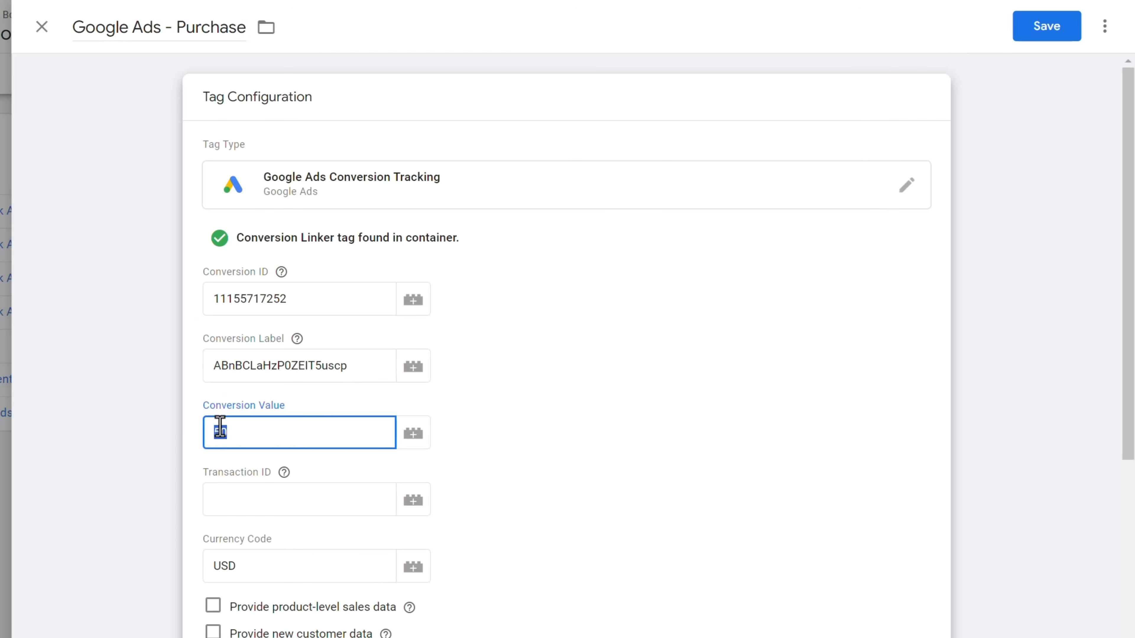
key(BackSpace)
click(413, 434)
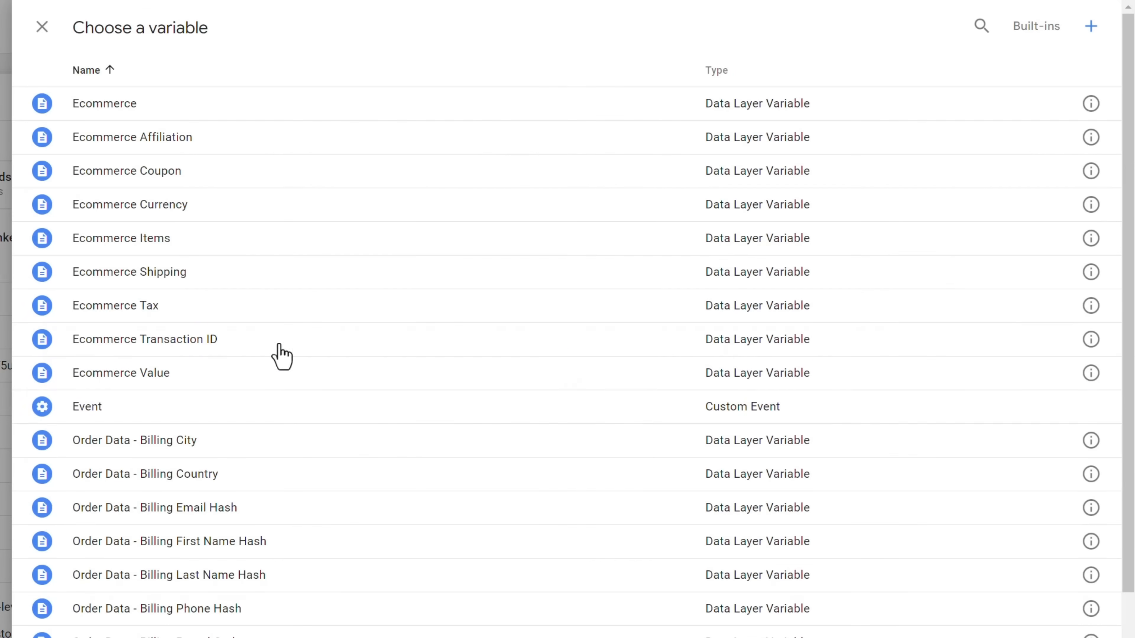
click(154, 381)
click(411, 497)
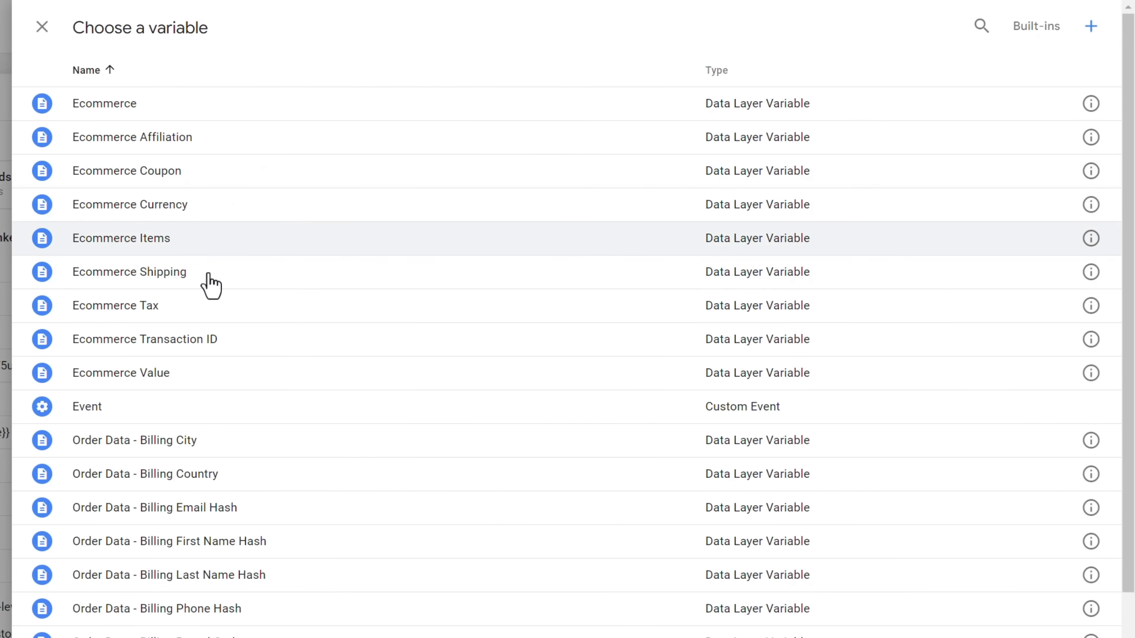
click(203, 340)
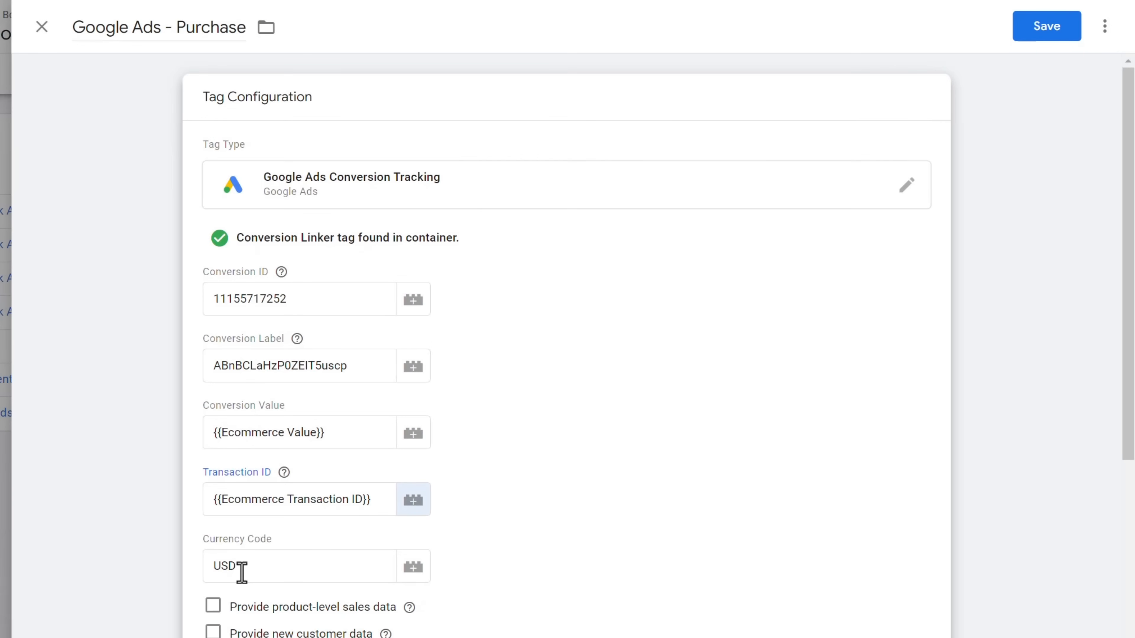
- Replace the purchase tag's fixed currency code with the Ecommerce Currency variable
double_click(239, 567)
key(BackSpace)
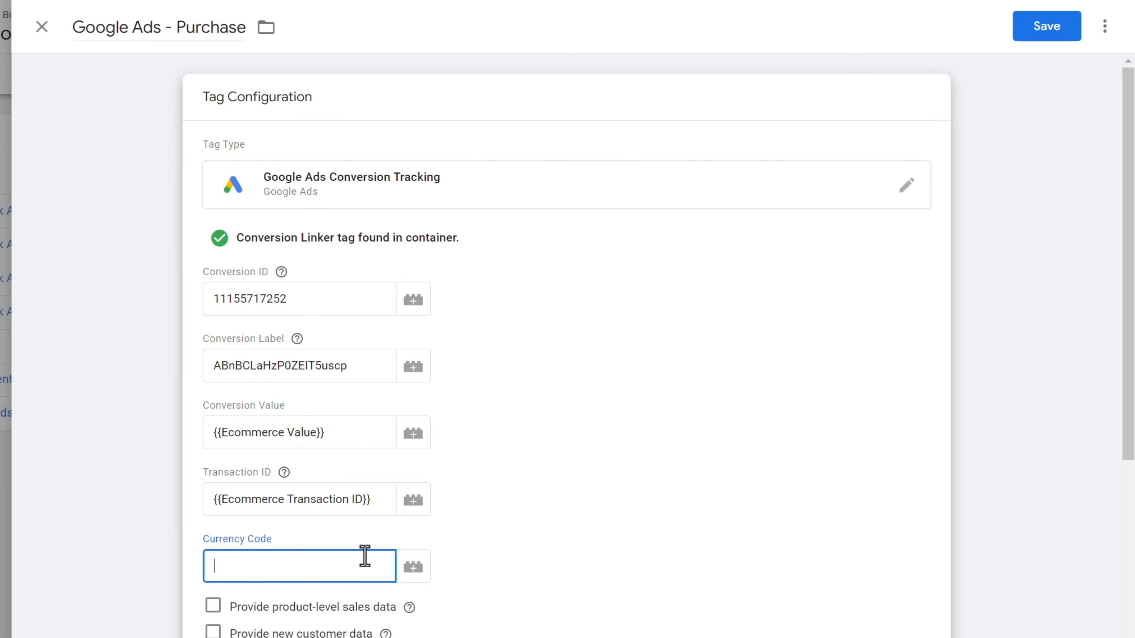
click(424, 567)
click(231, 203)
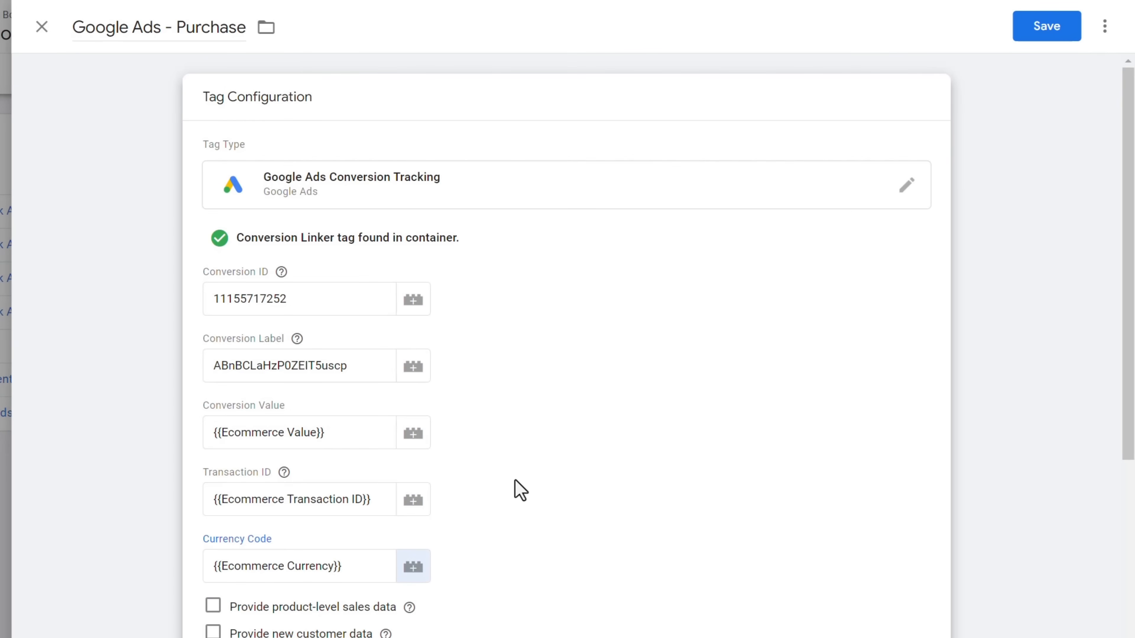
click(516, 480)
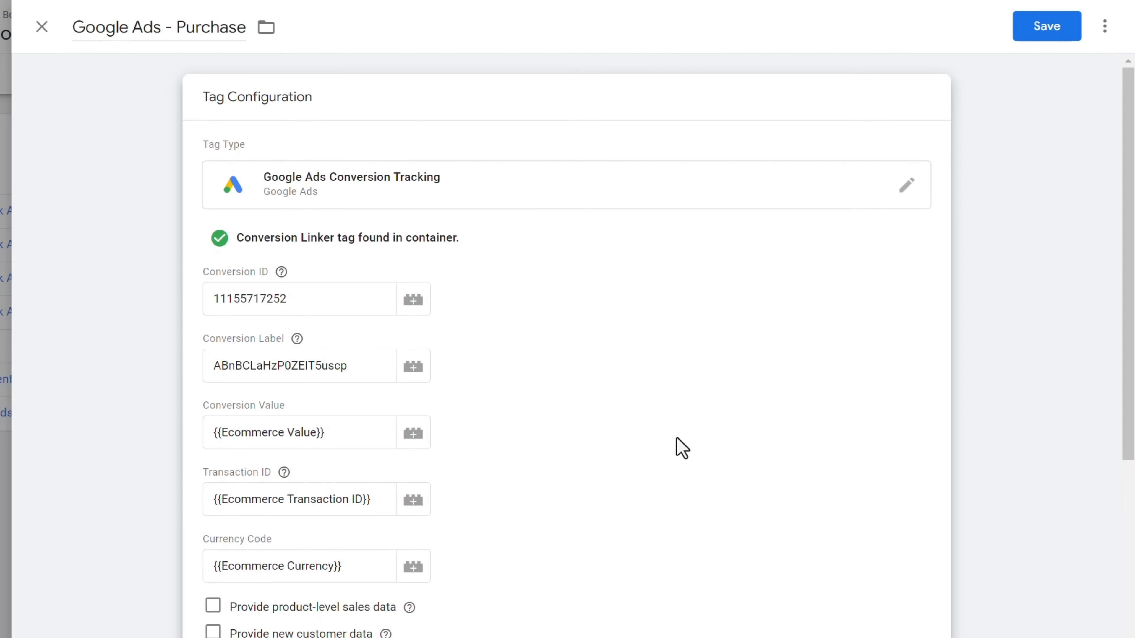
- Enable including user-provided data from the website in the purchase tag
scroll(599, 487, down, 3)
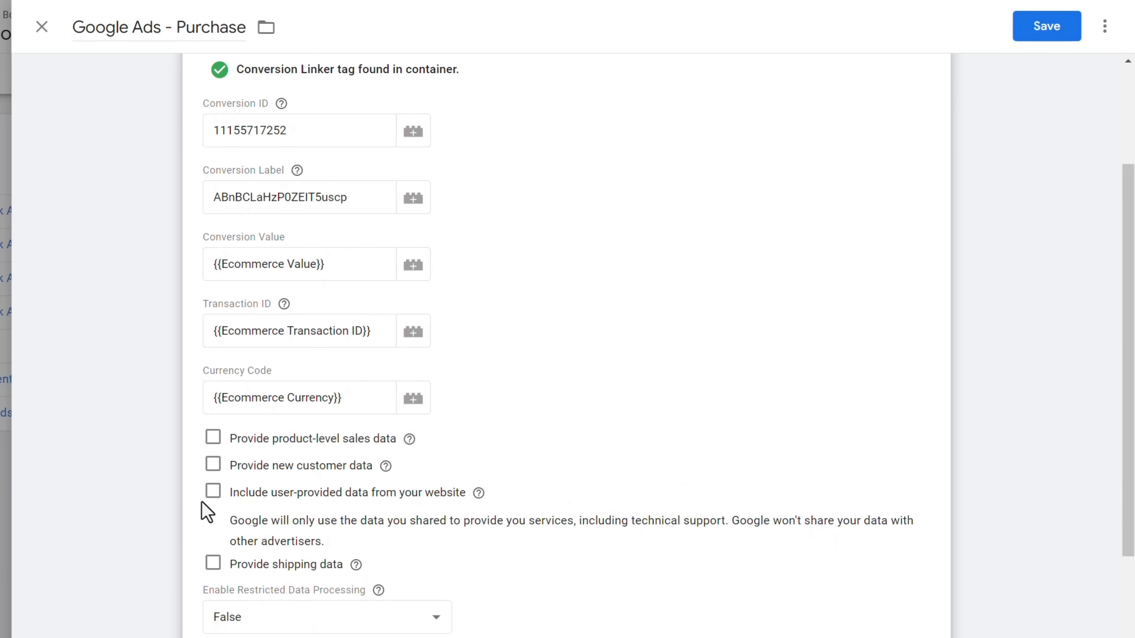
click(215, 493)
scroll(313, 513, down, 2)
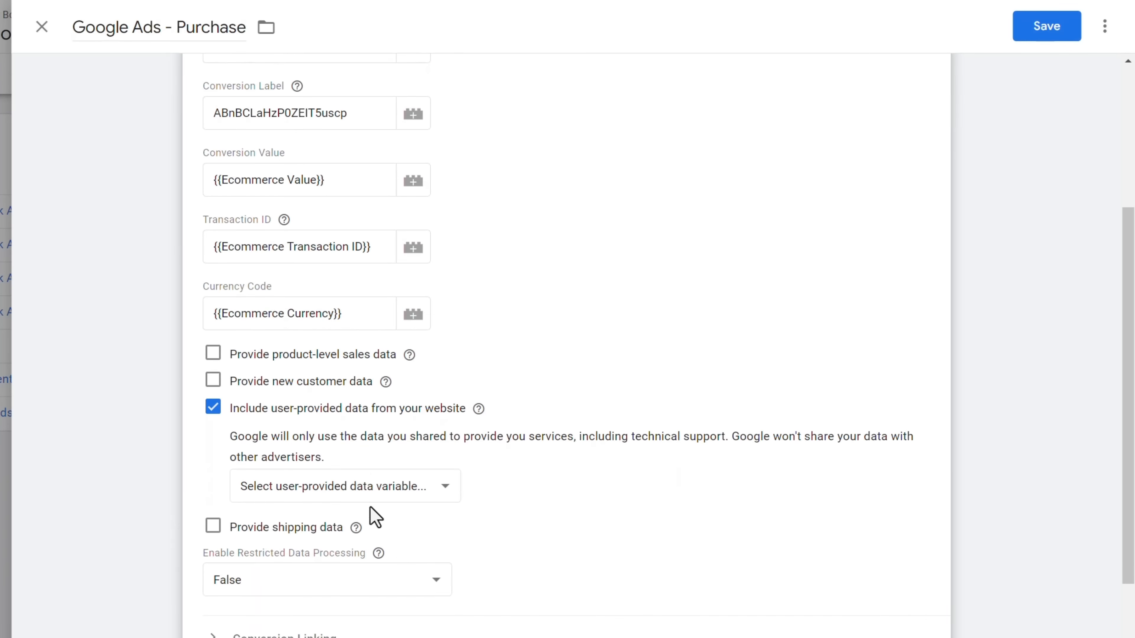
click(357, 487)
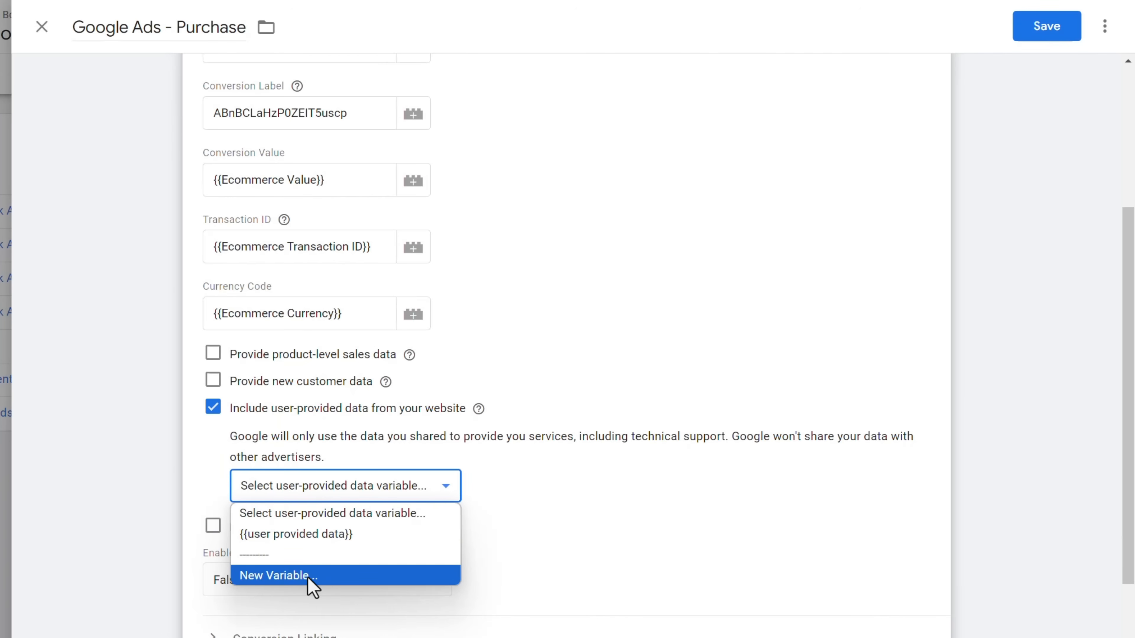
click(291, 577)
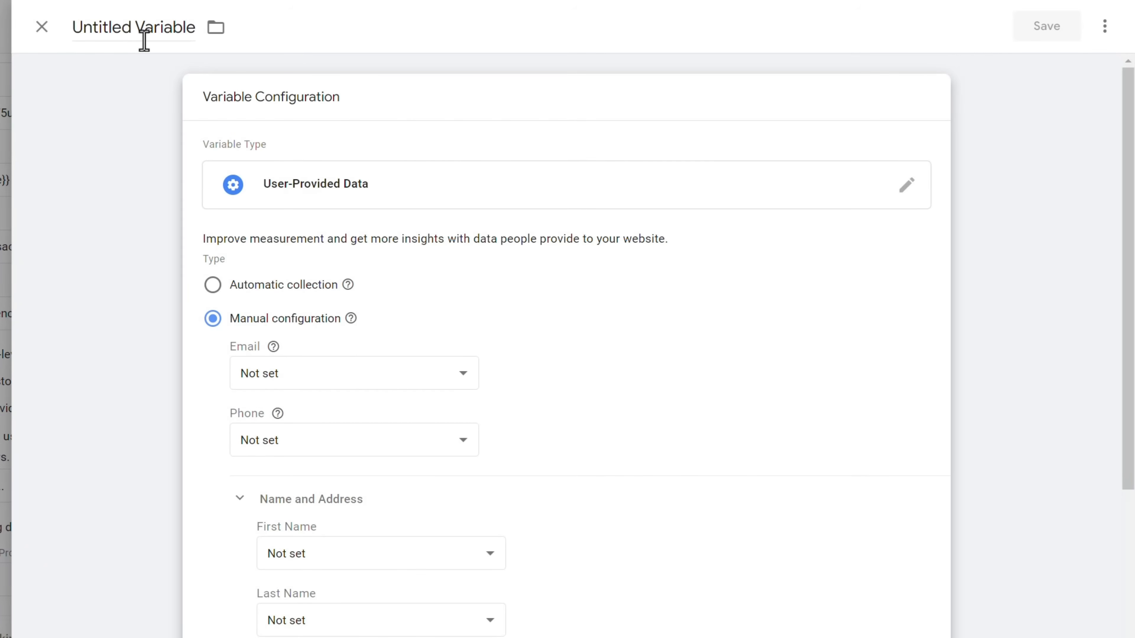
click(249, 287)
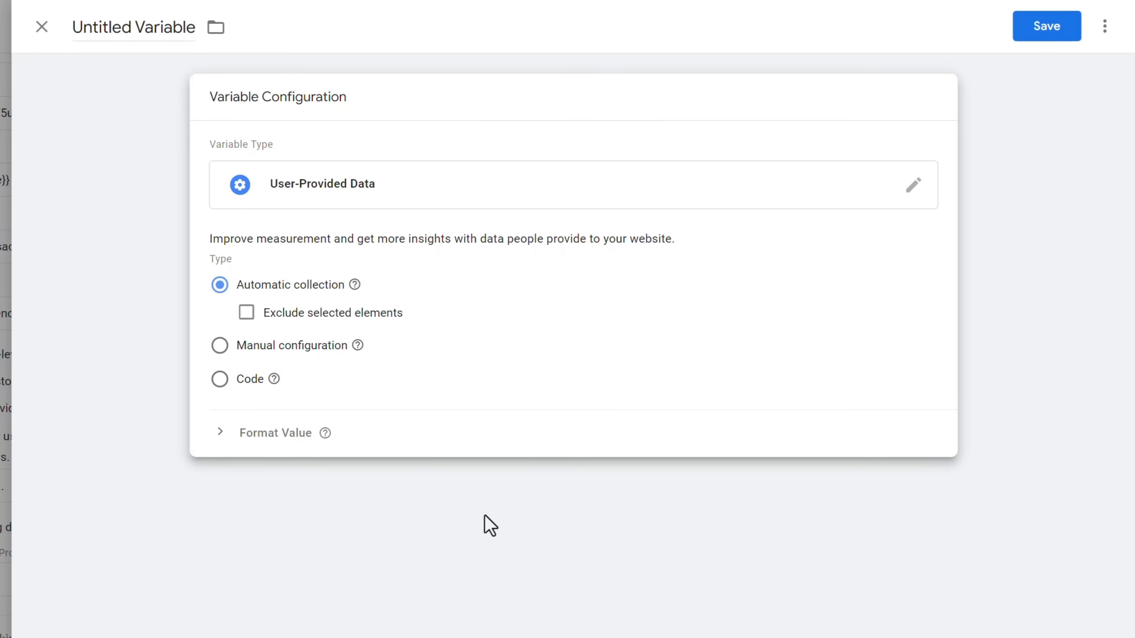
click(4, 546)
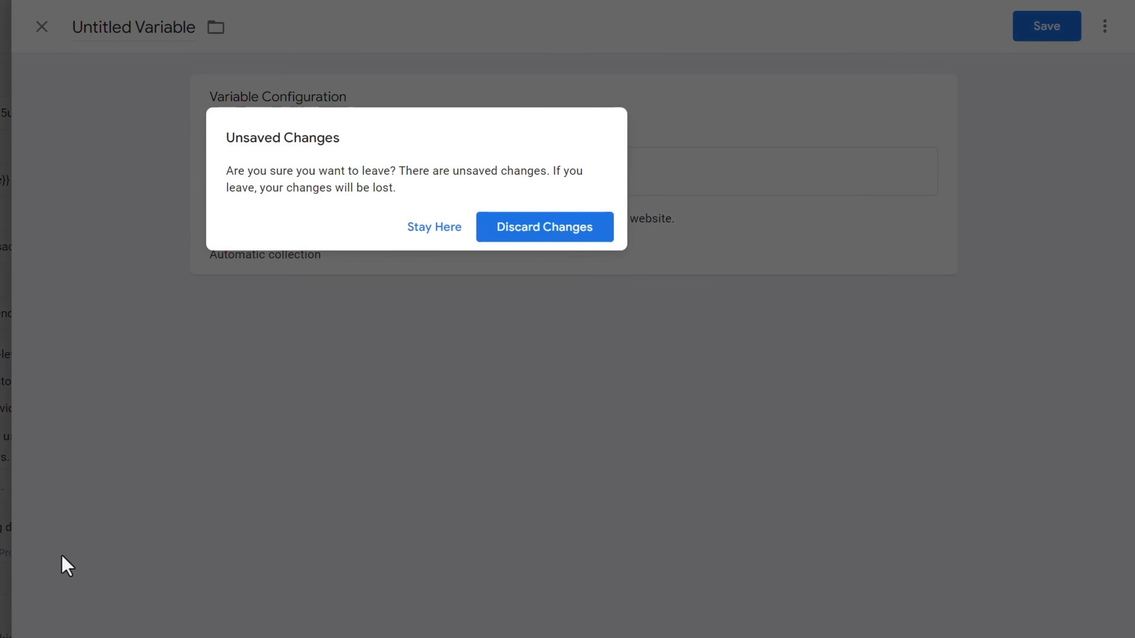
click(553, 237)
- Select the existing user provided data variable for the purchase tag and check its collection settings
click(347, 491)
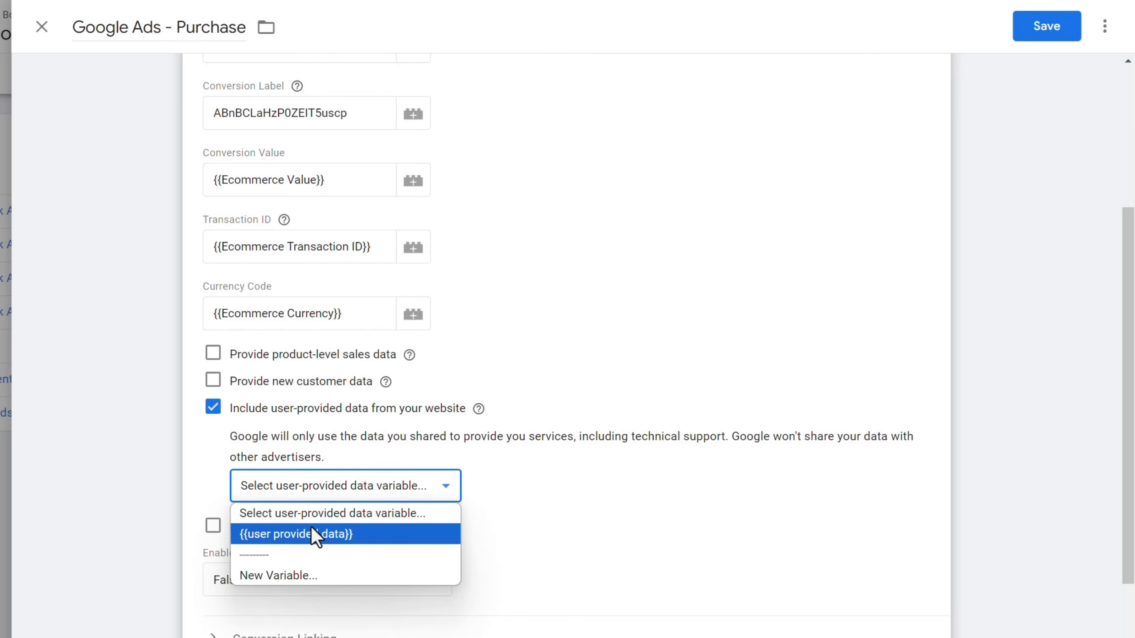
click(316, 535)
click(471, 491)
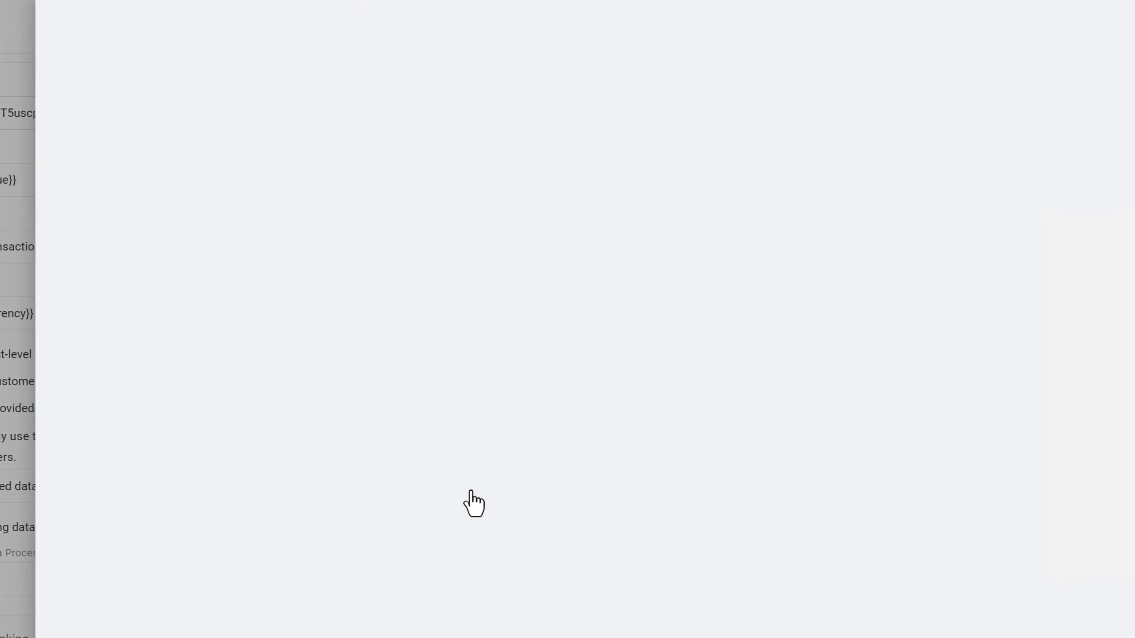
click(413, 244)
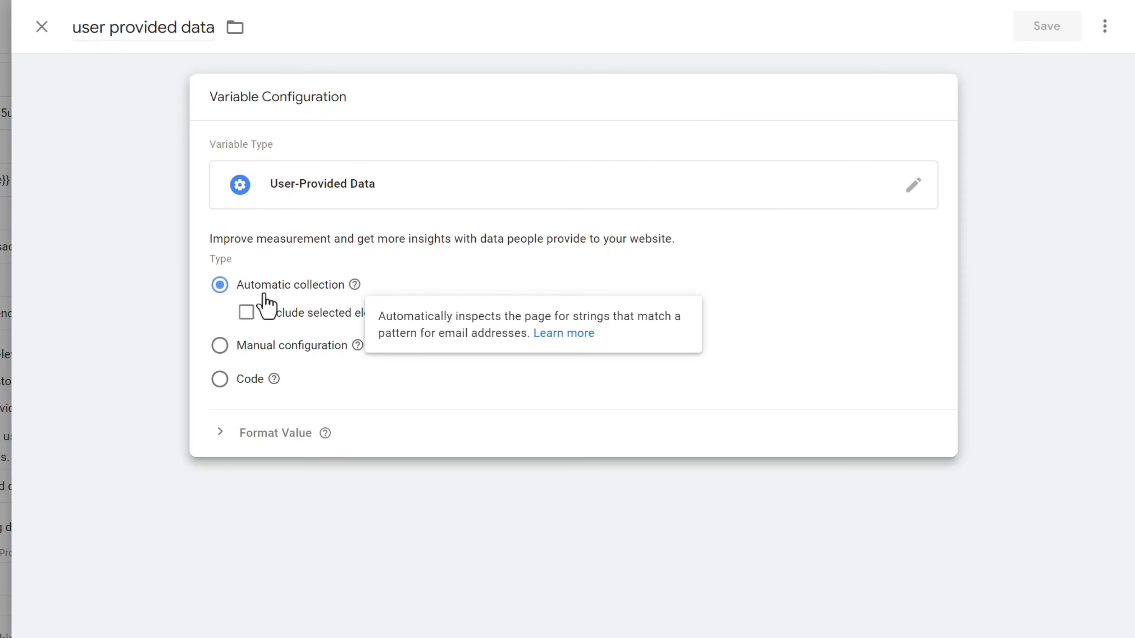
click(39, 28)
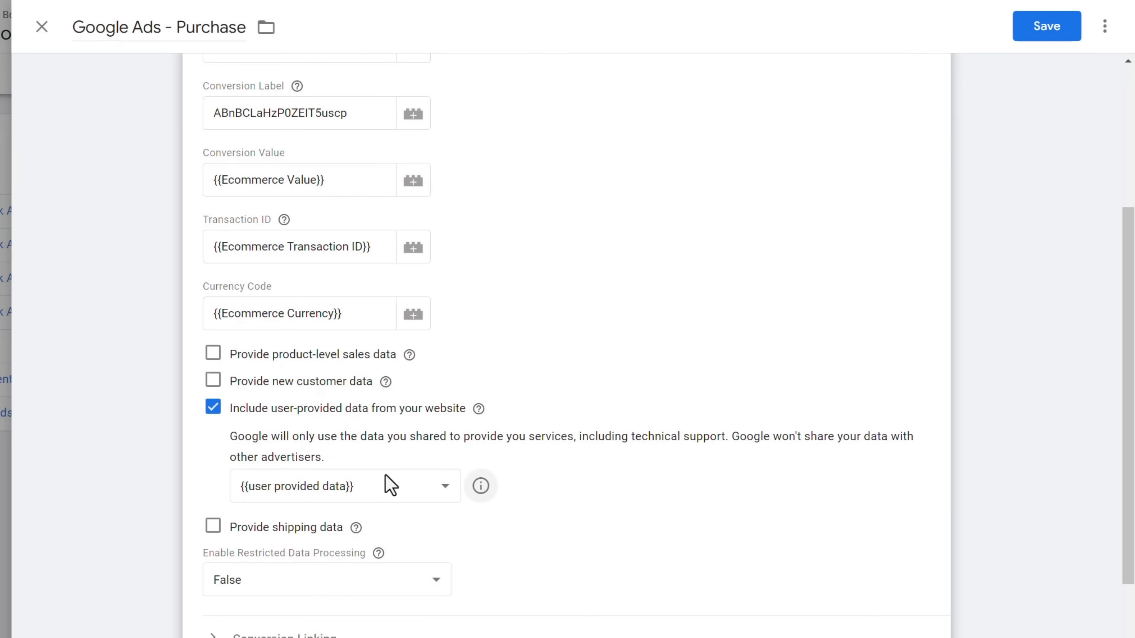
- Assign the existing Purchase page view trigger as the purchase tag's firing trigger
scroll(567, 430, down, 5)
scroll(565, 356, down, 3)
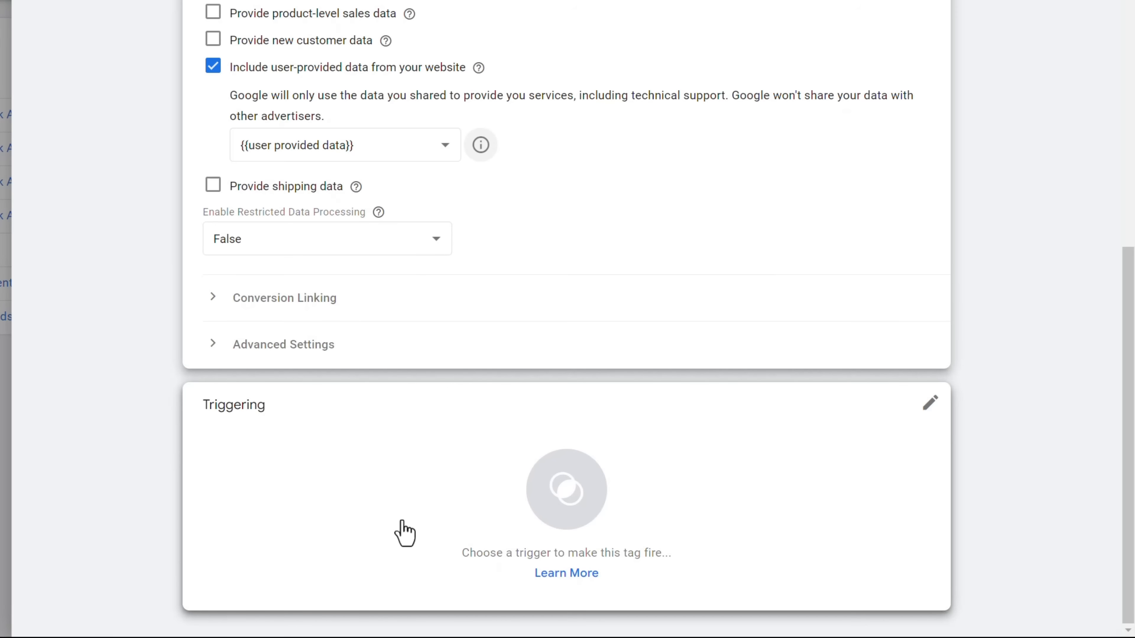
click(389, 500)
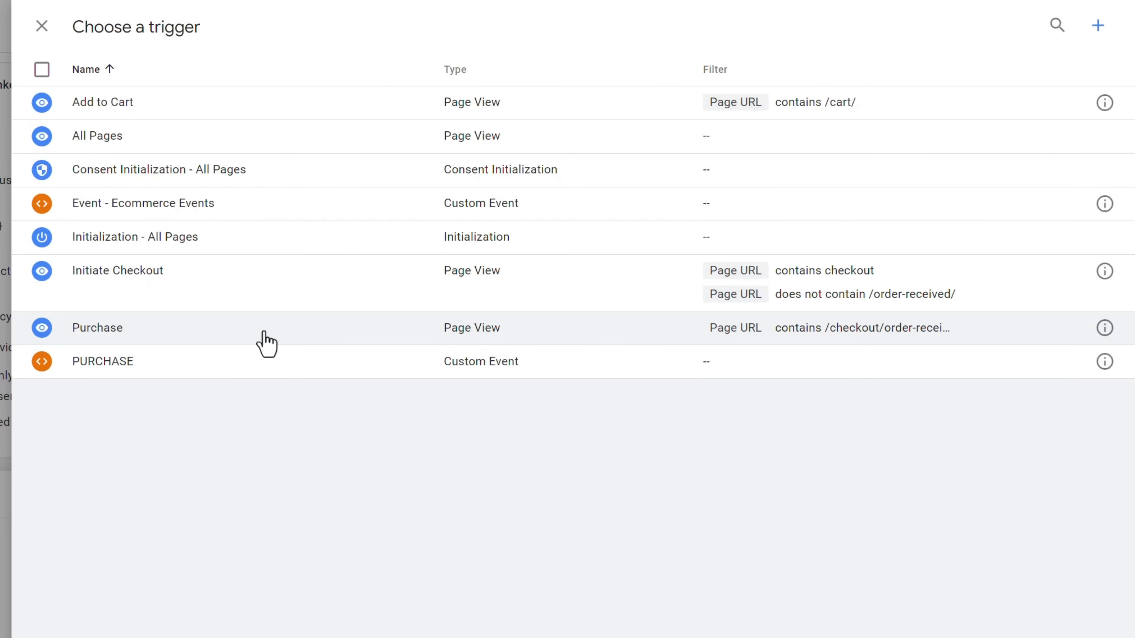
click(221, 330)
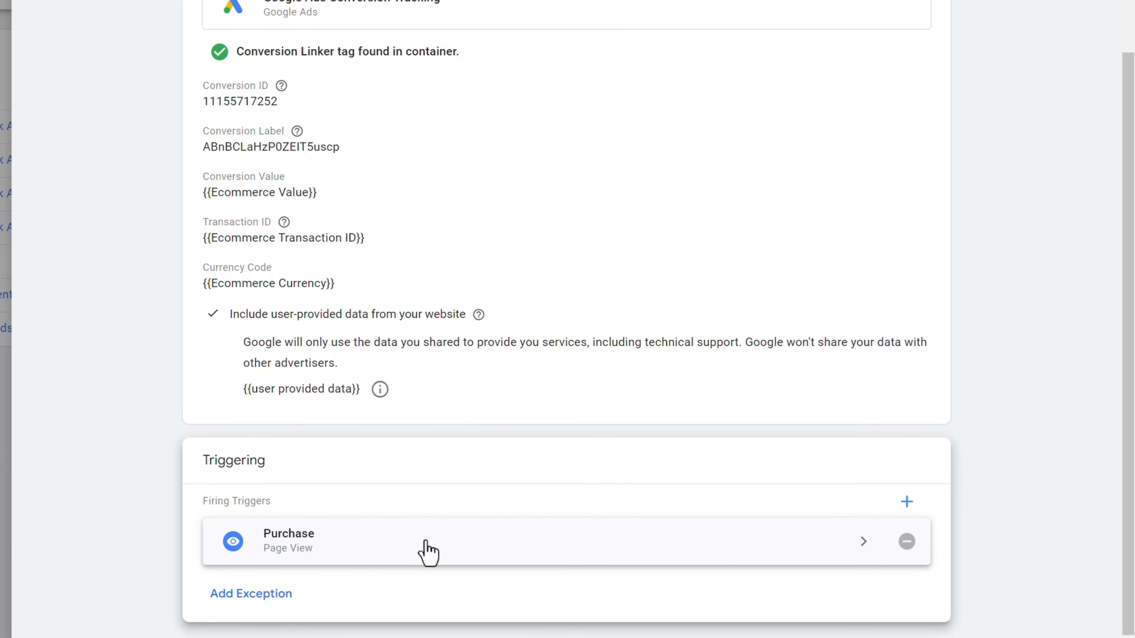
- Open the Purchase trigger's configuration and inspect its Page URL condition
click(426, 549)
click(388, 216)
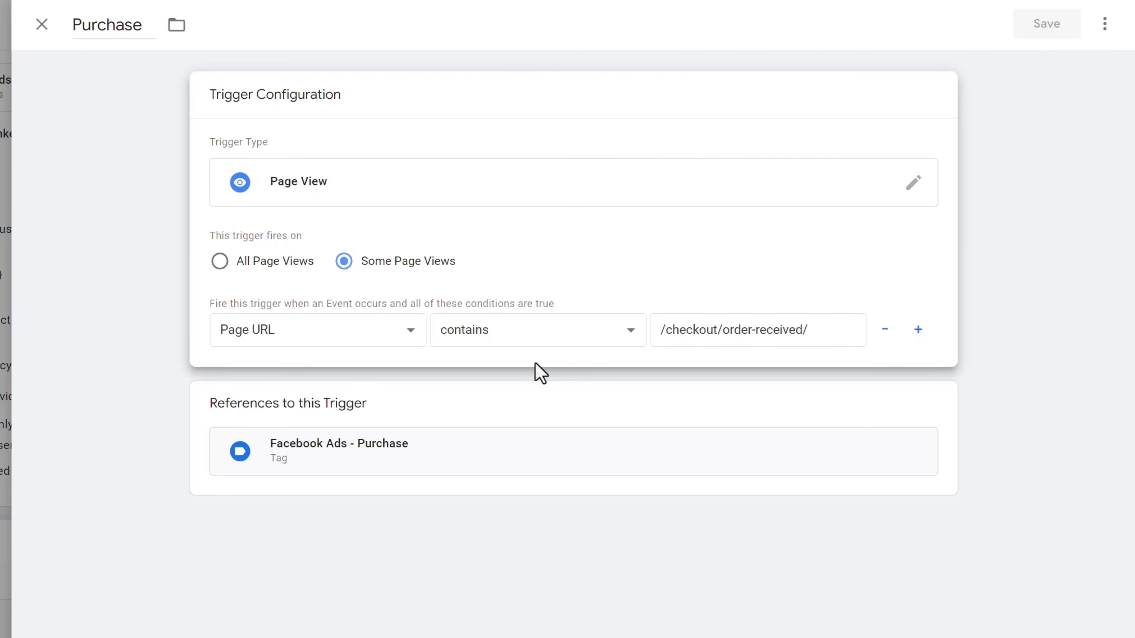
drag(656, 330, 793, 334)
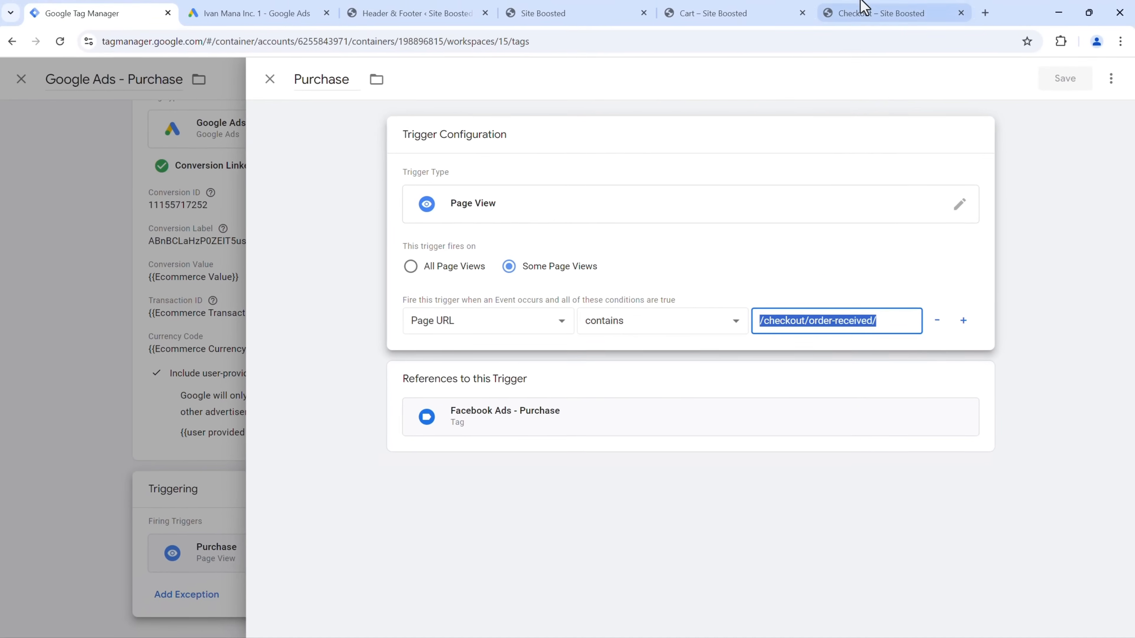
- Switch to the store's checkout page and place the test order with the saved payment method
click(863, 12)
scroll(715, 309, down, 10)
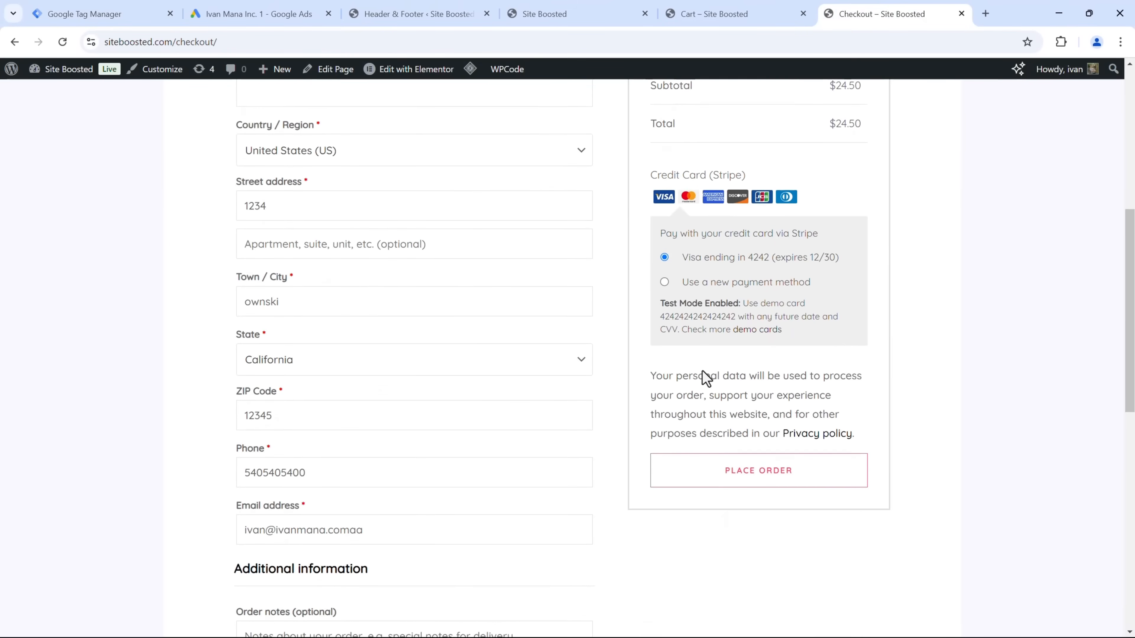
click(700, 348)
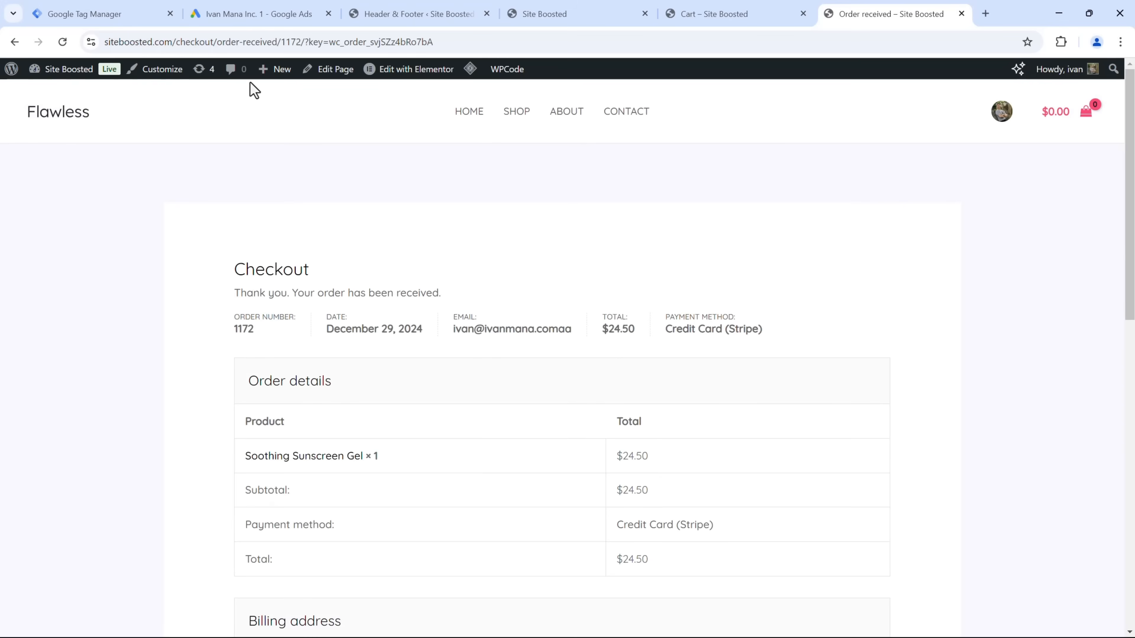
- Examine the order confirmation page's URL, comparing its fixed path with the order-specific ending
drag(185, 42, 315, 56)
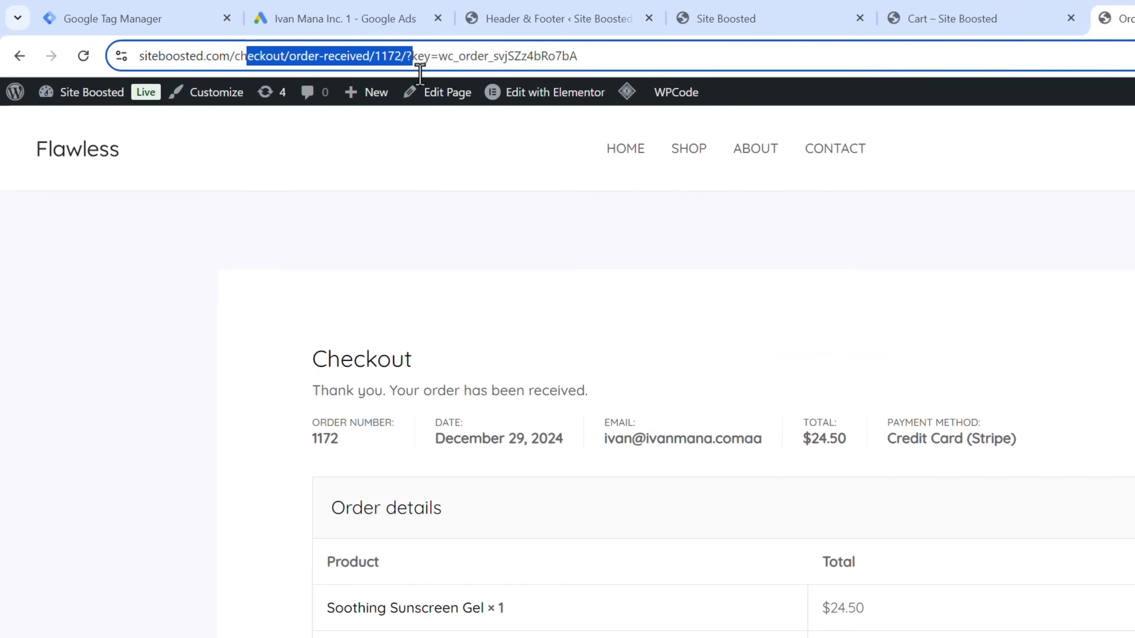
drag(420, 72, 603, 68)
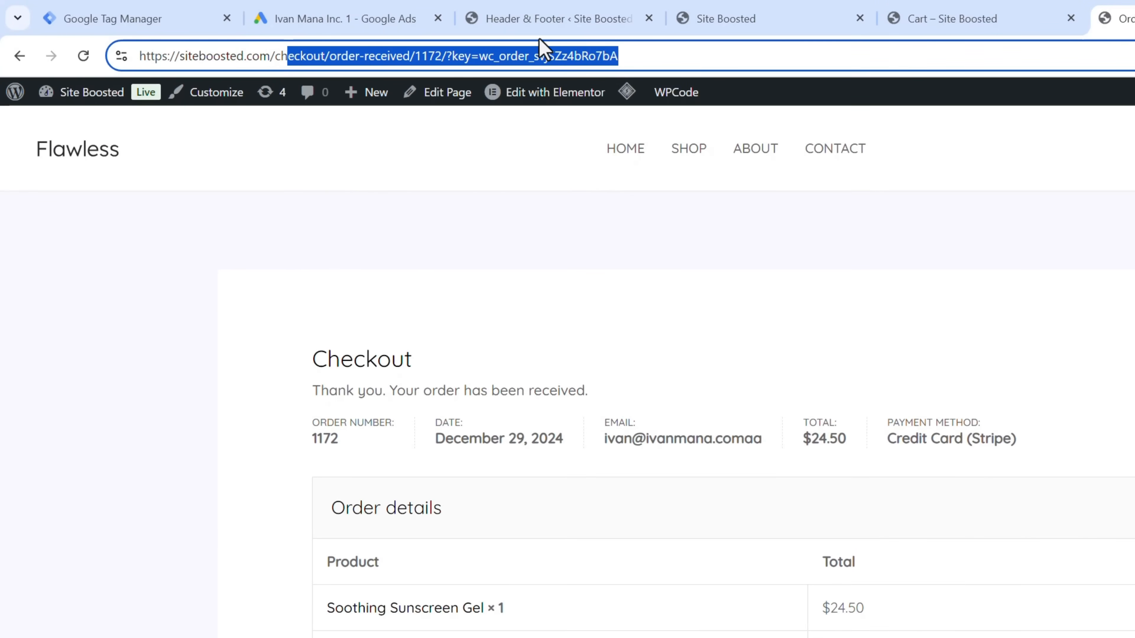
click(500, 56)
drag(415, 56, 646, 56)
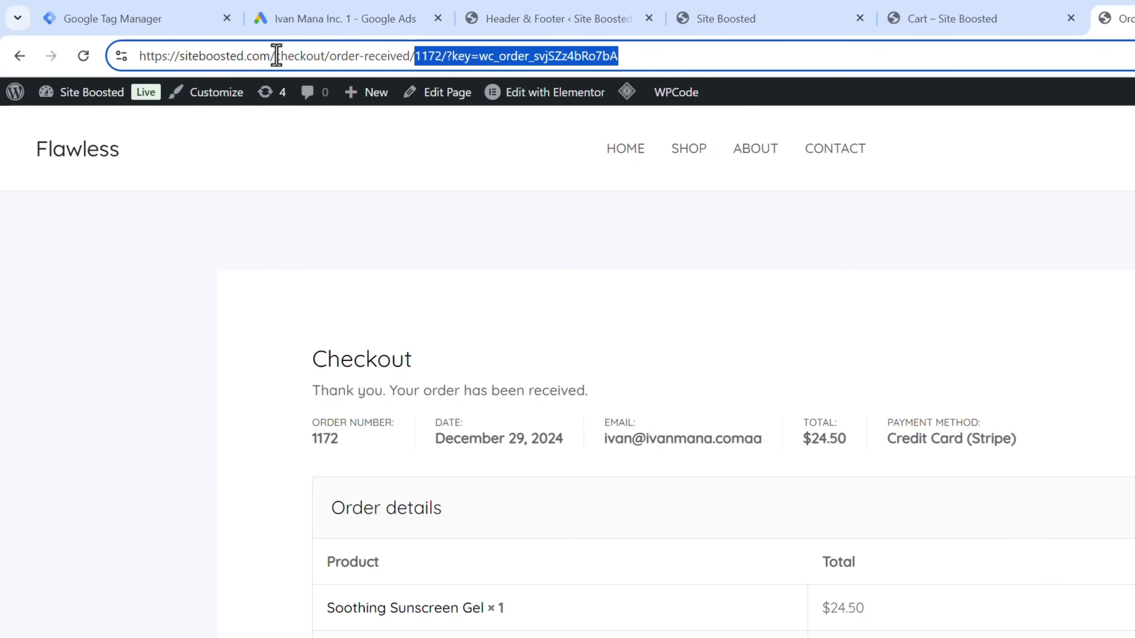
drag(277, 56, 408, 60)
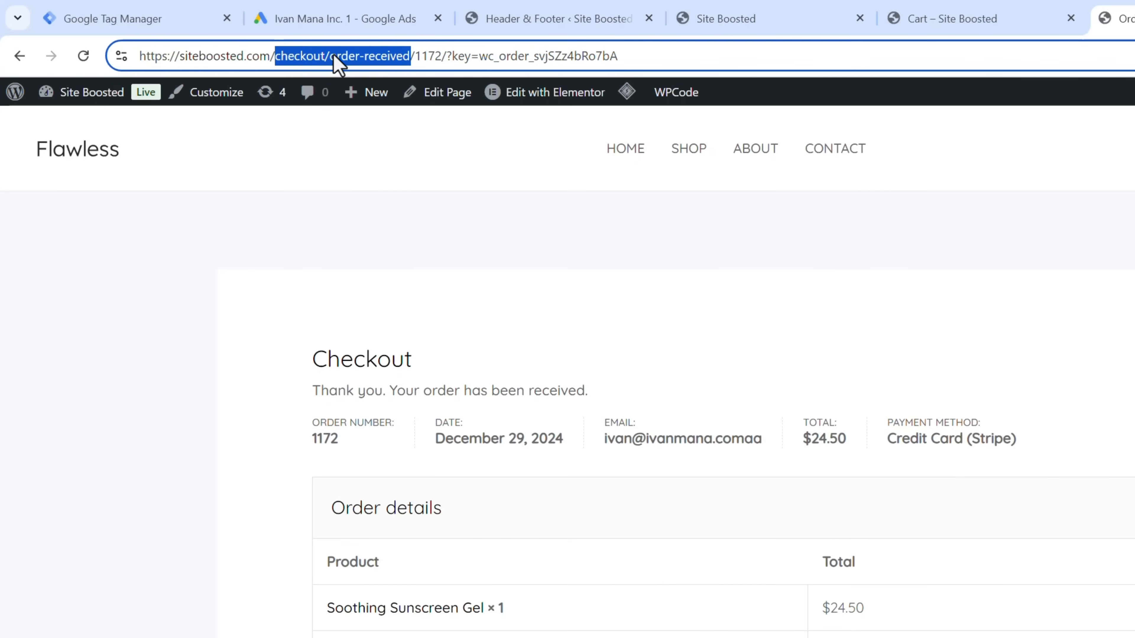
- Return to Google Tag Manager, review the trigger types available for the Purchase trigger, and save the Google Ads - Purchase tag
click(102, 23)
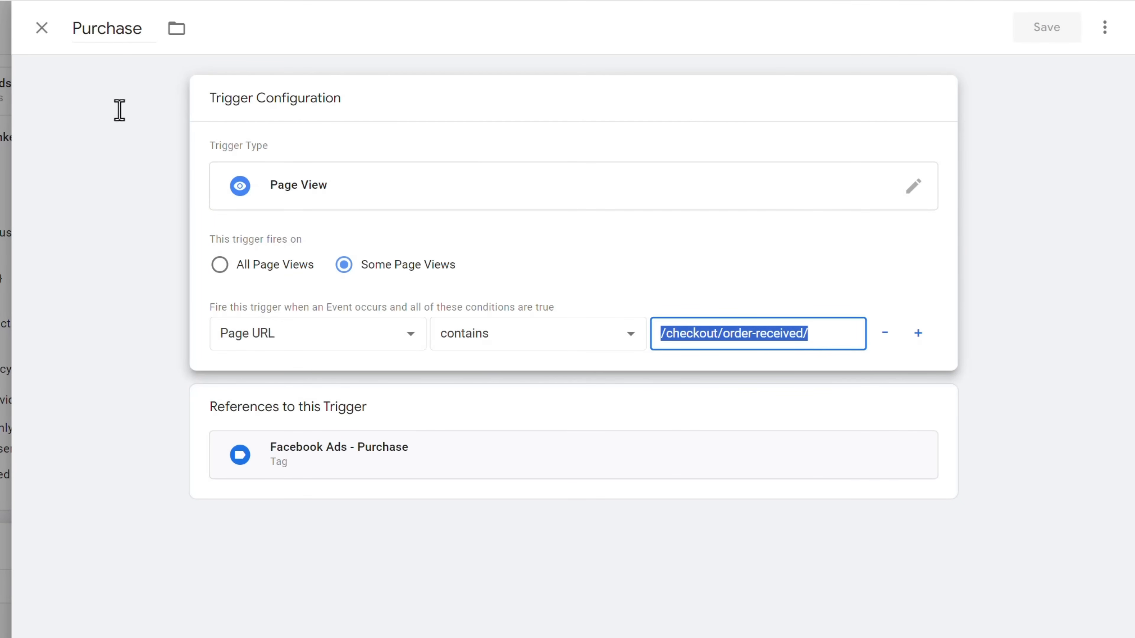
click(400, 206)
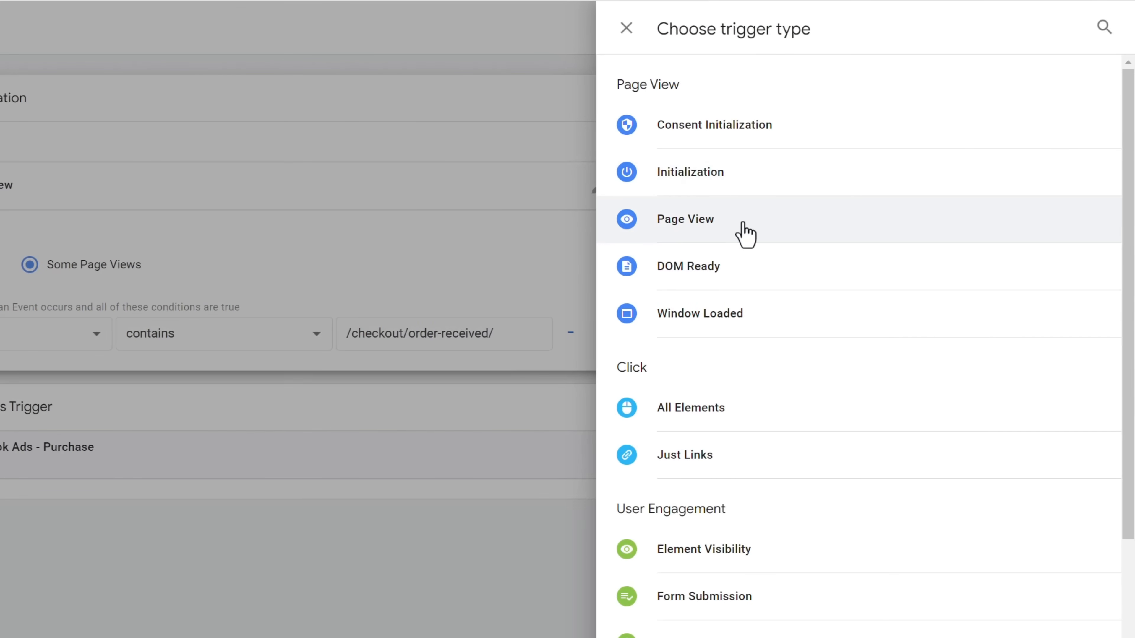
click(401, 235)
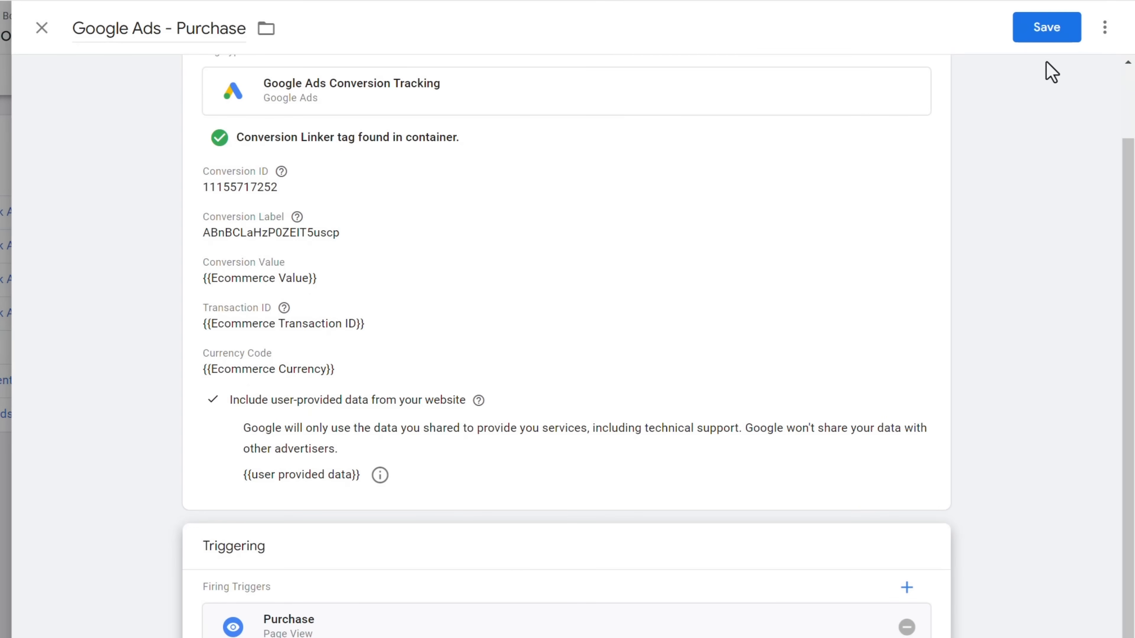
click(1047, 30)
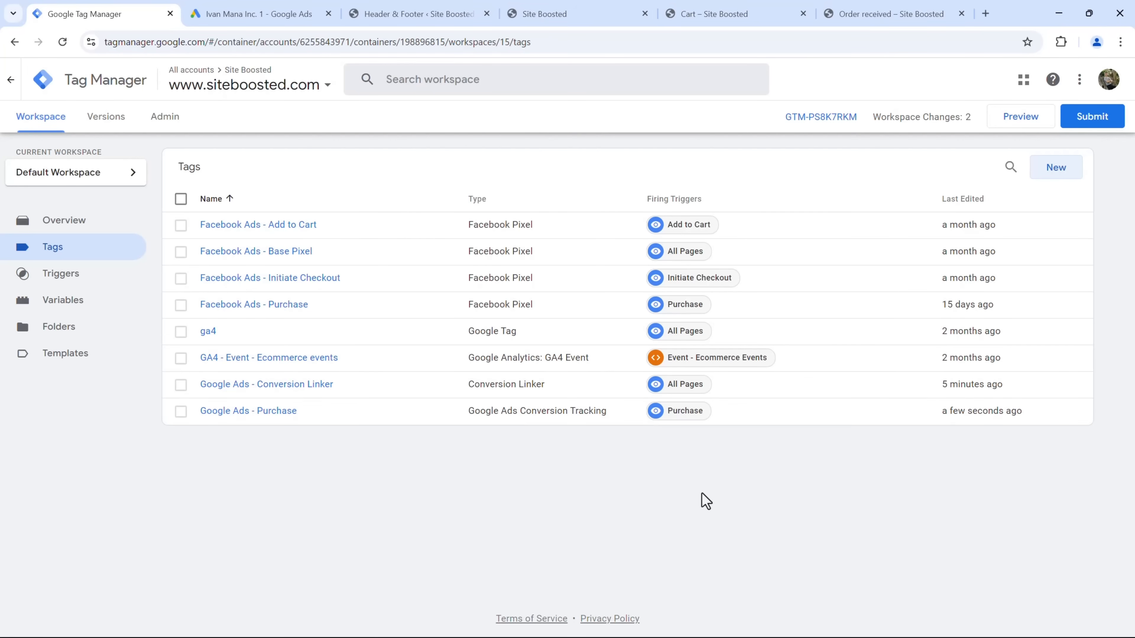
- Switch to Google Ads and finish the setup of the Purchase - Site Boosted conversion action
click(261, 6)
scroll(181, 340, down, 2)
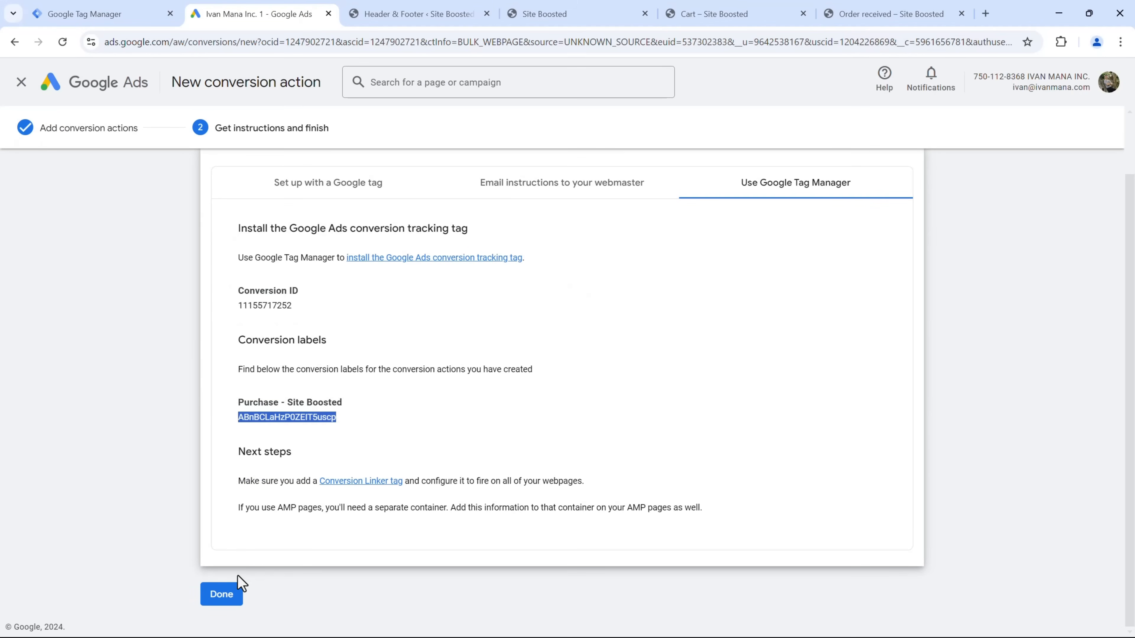
click(221, 595)
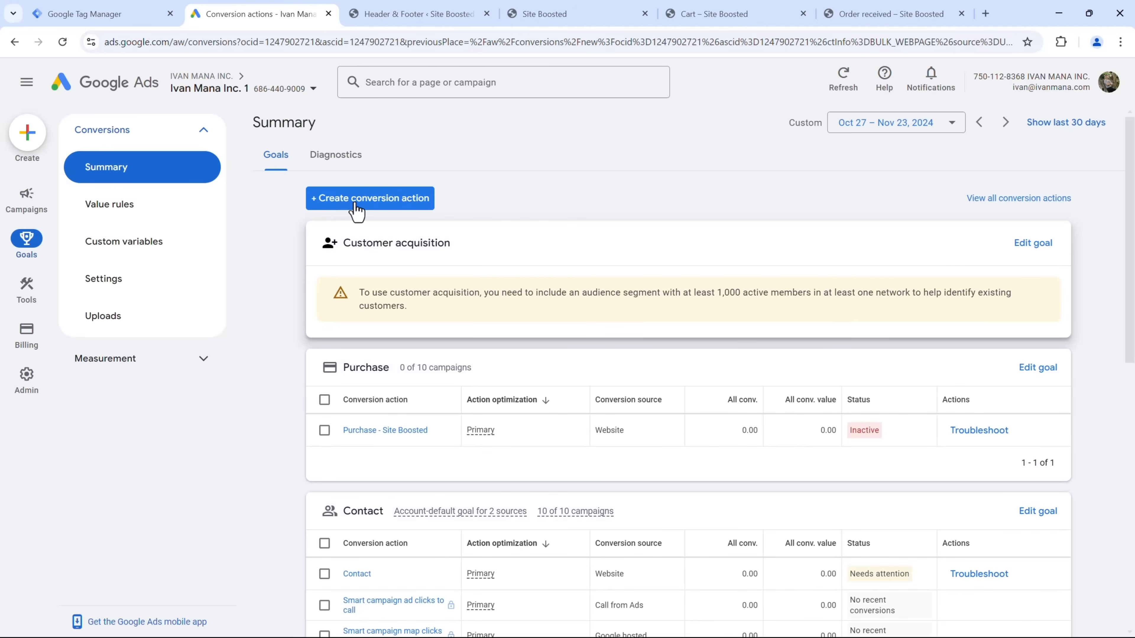
click(356, 201)
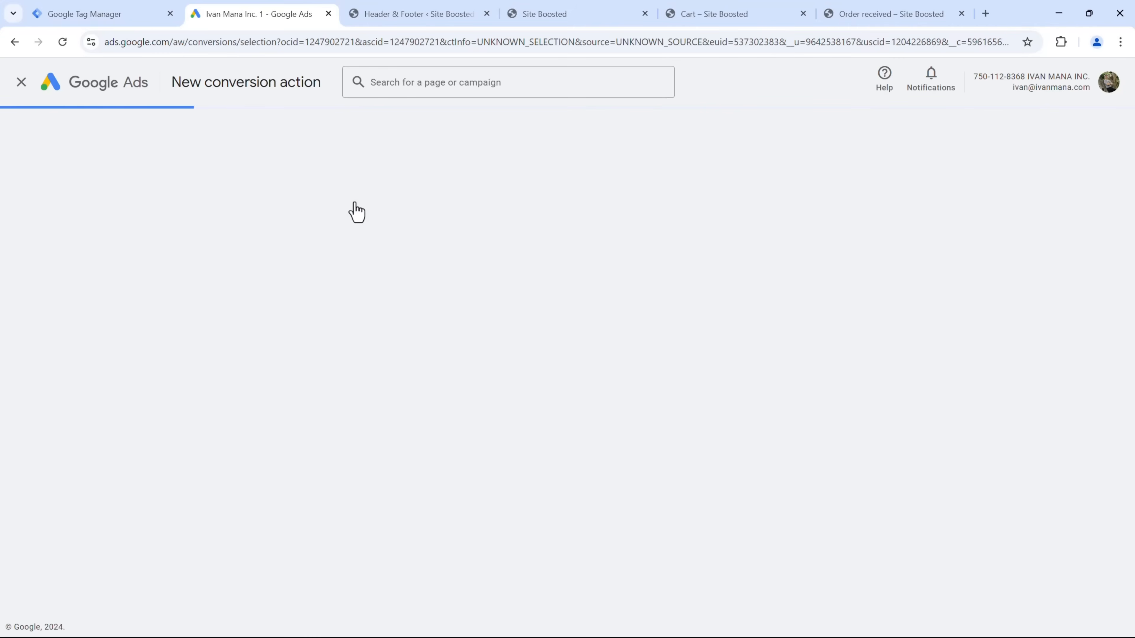
click(348, 280)
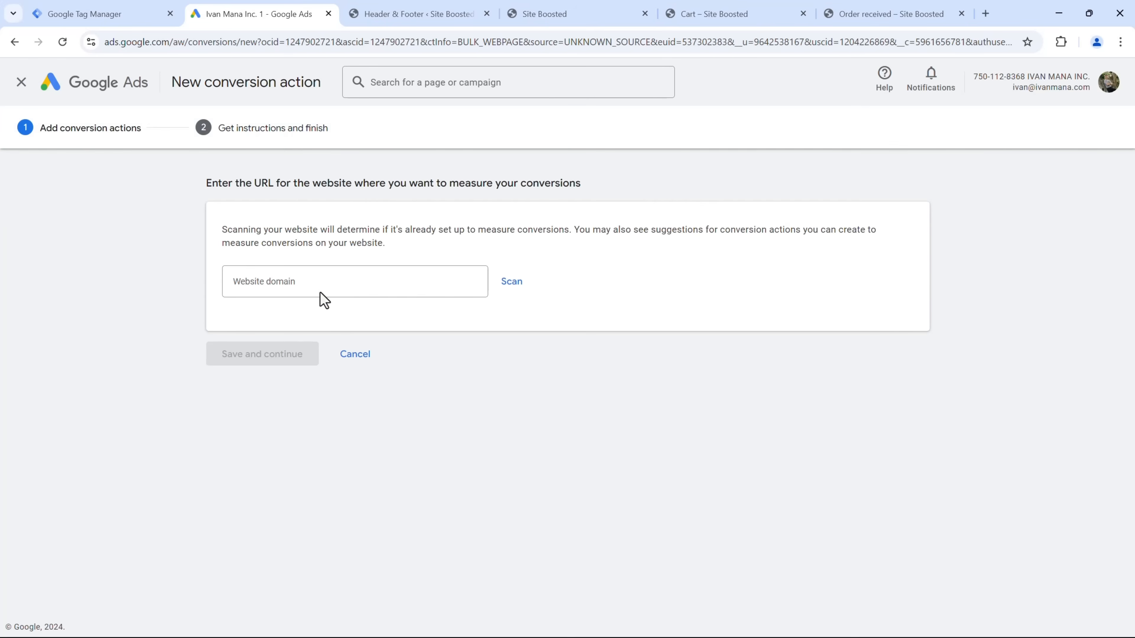
click(583, 11)
click(198, 42)
key(ctrl+c)
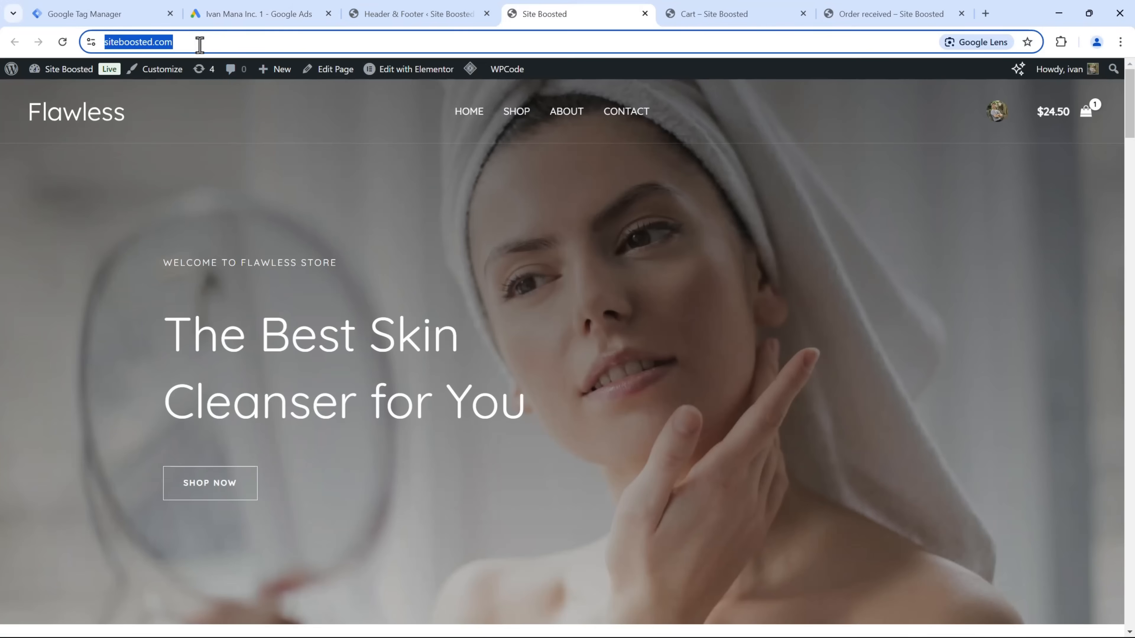
click(279, 10)
click(347, 291)
key(ctrl+v)
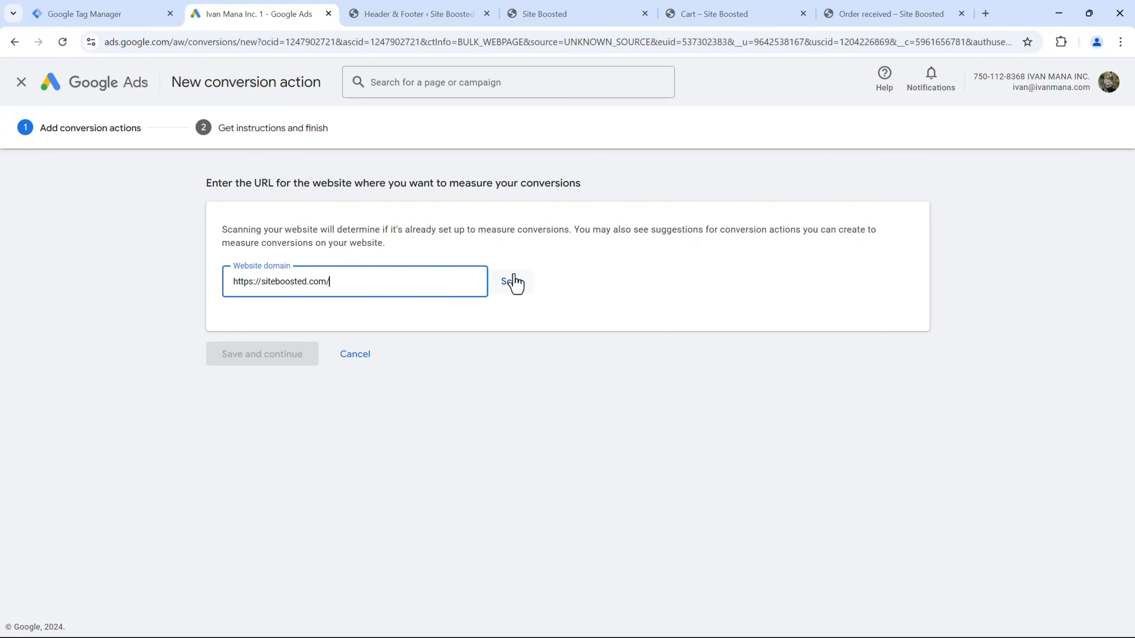
click(514, 283)
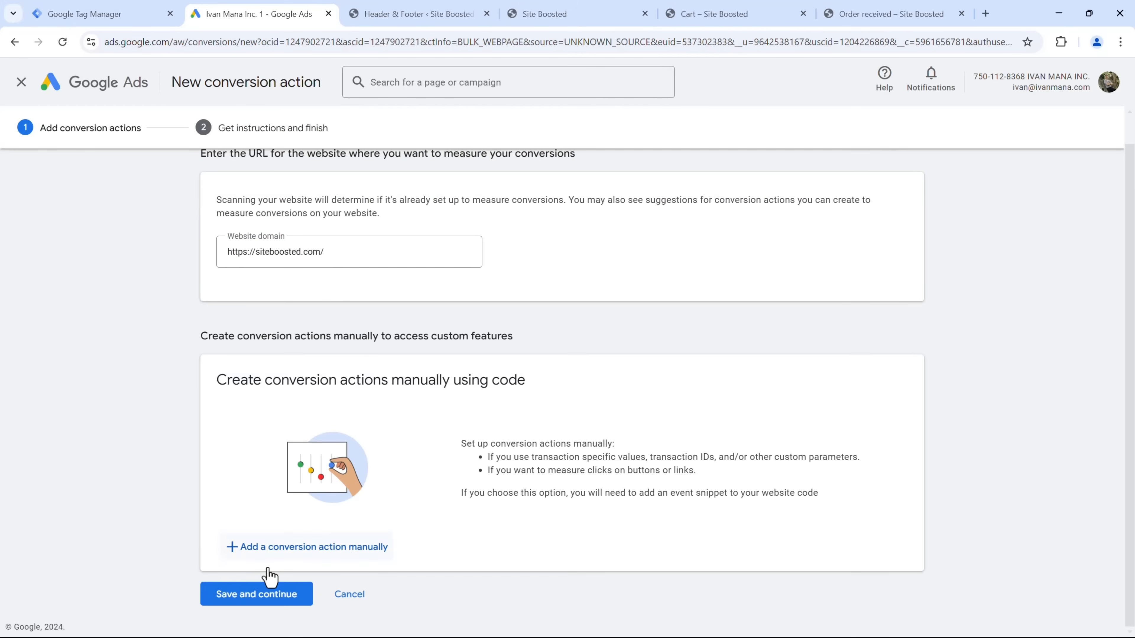
- Add a manual conversion action in the Add to cart category named "Add to Cart - Site Boosted" and expand its optimization options
click(300, 554)
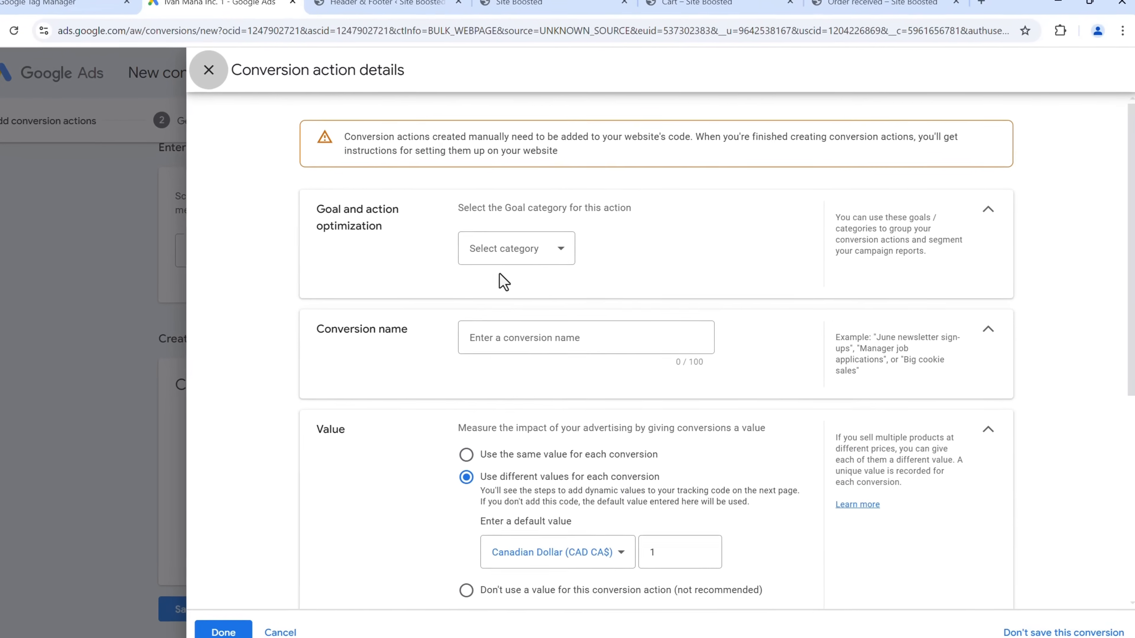
click(535, 253)
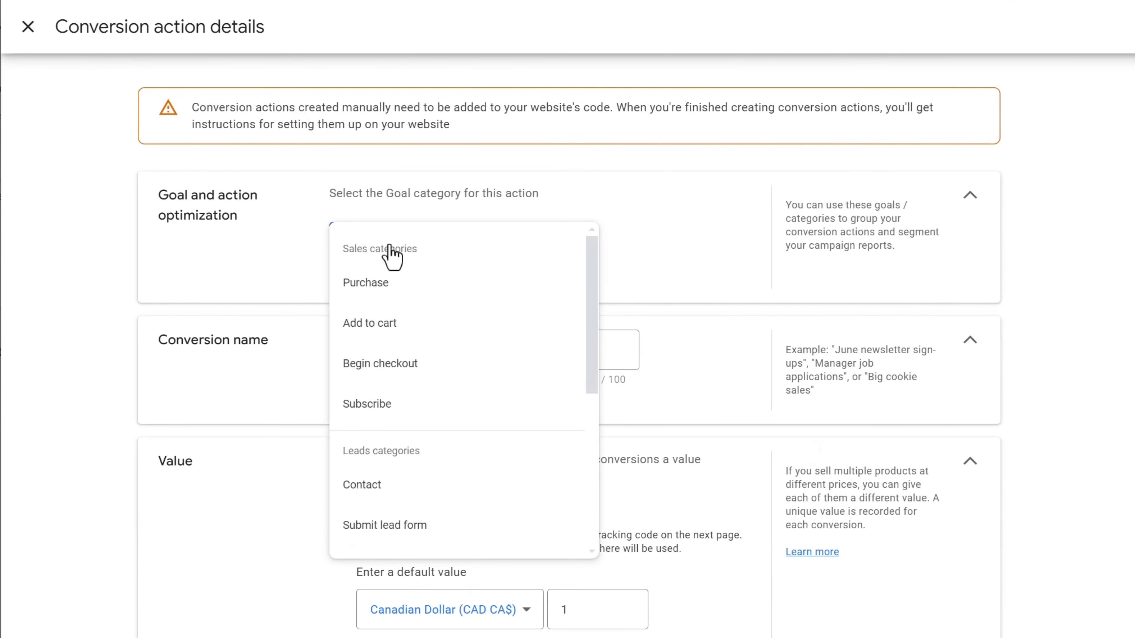
click(418, 330)
click(376, 410)
text(Add to Cart -)
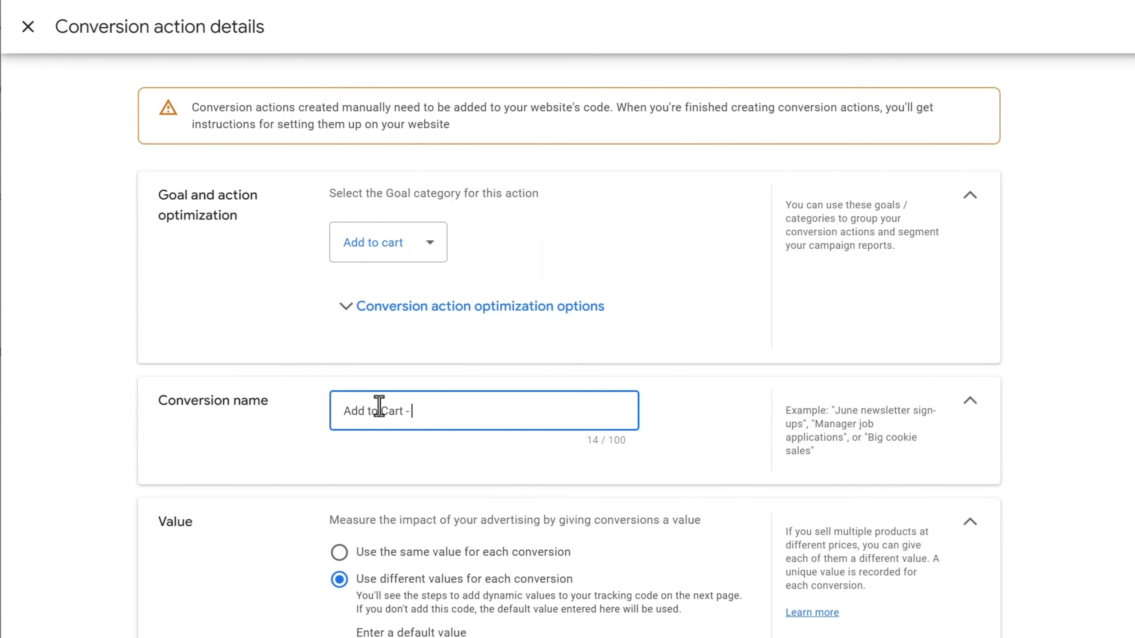
text( Site Boosted)
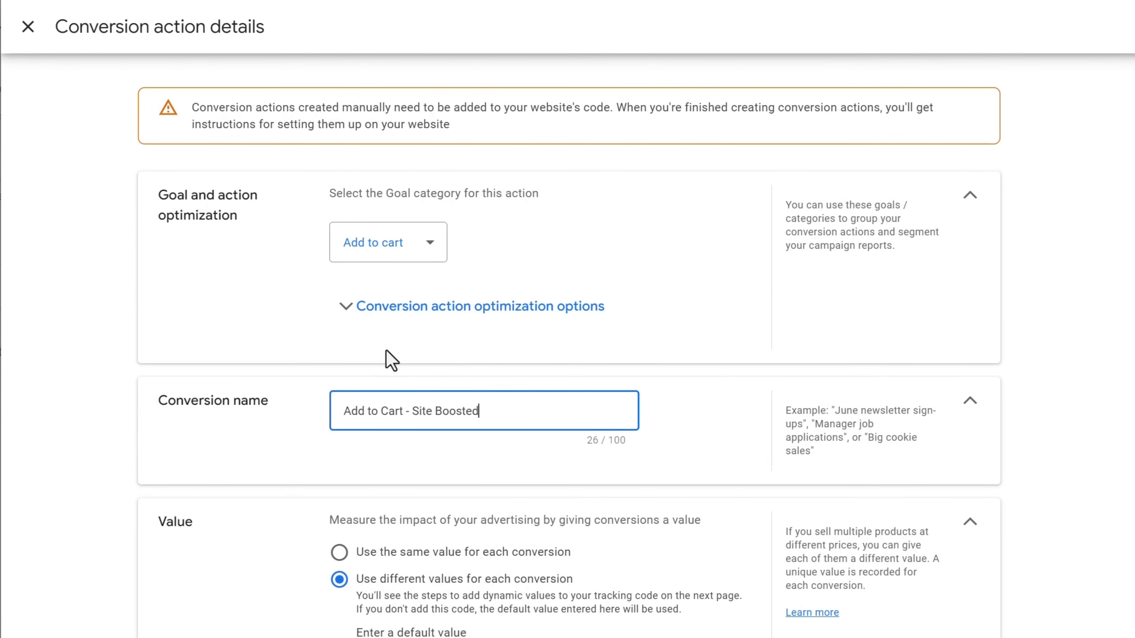
click(413, 313)
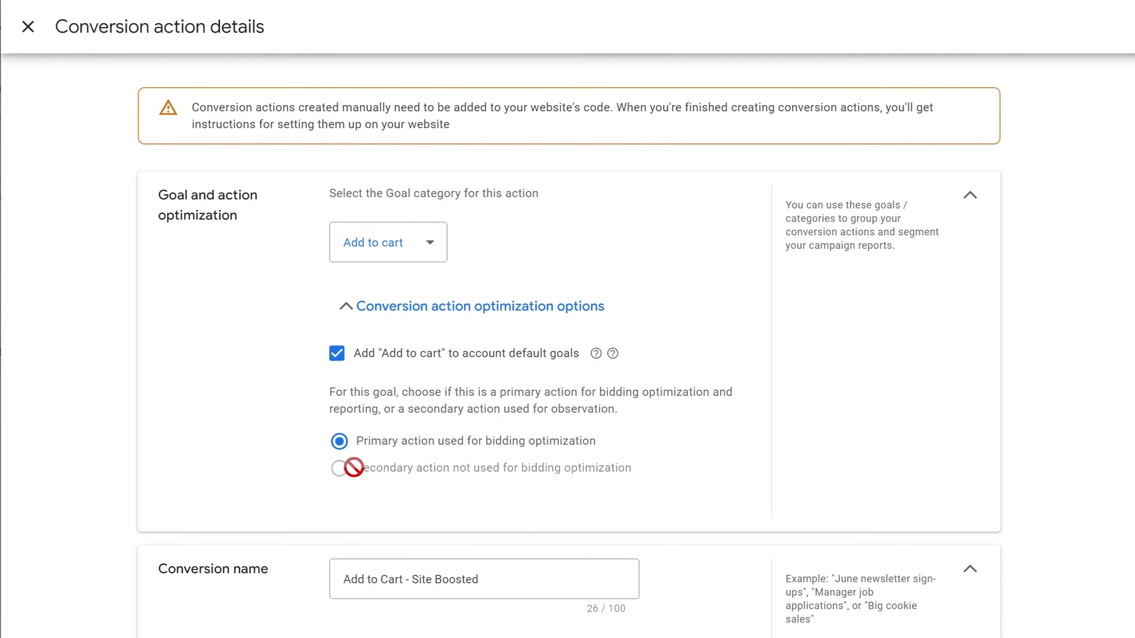
- Set the add-to-cart conversion action to use no value and count One conversion per interaction, and complete its details
mouse_move(621, 468)
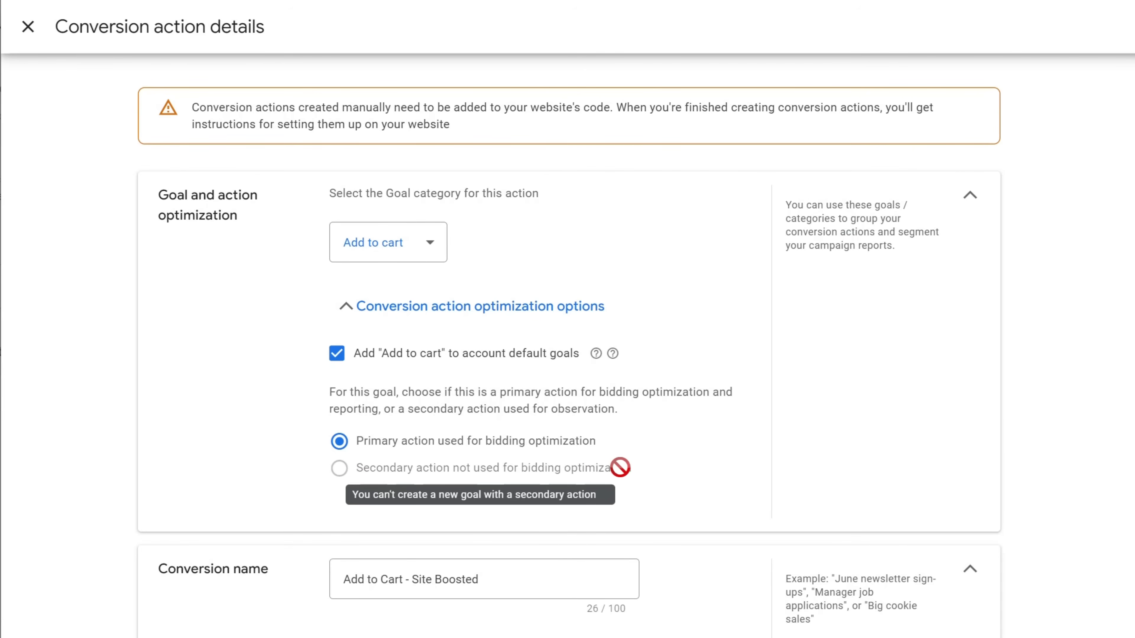
scroll(216, 444, down, 4)
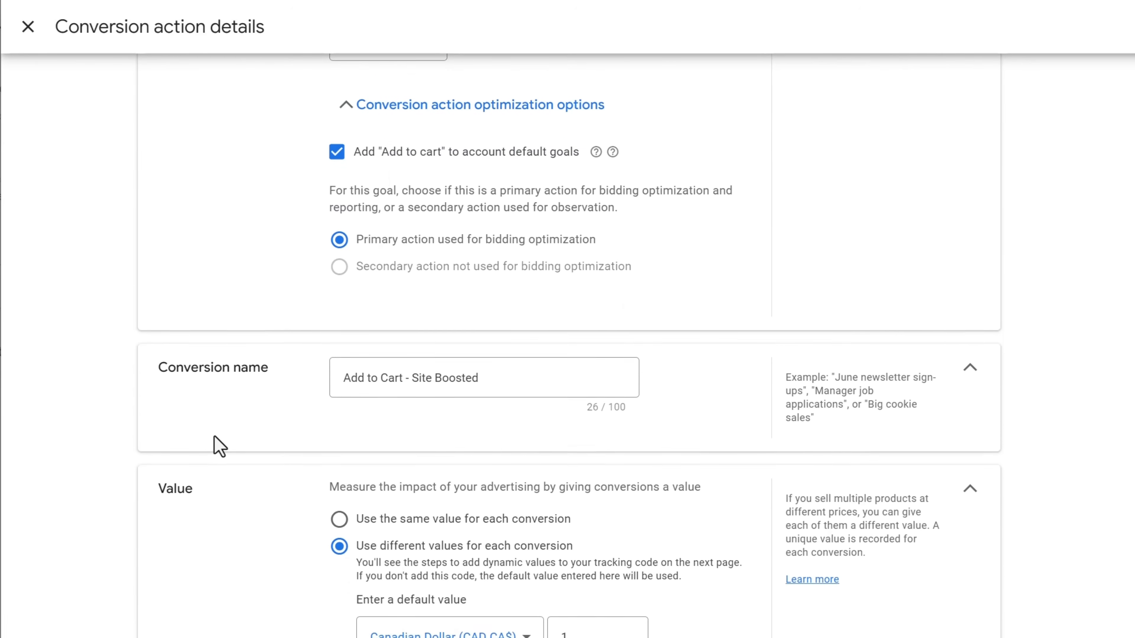
scroll(219, 446, down, 5)
click(339, 465)
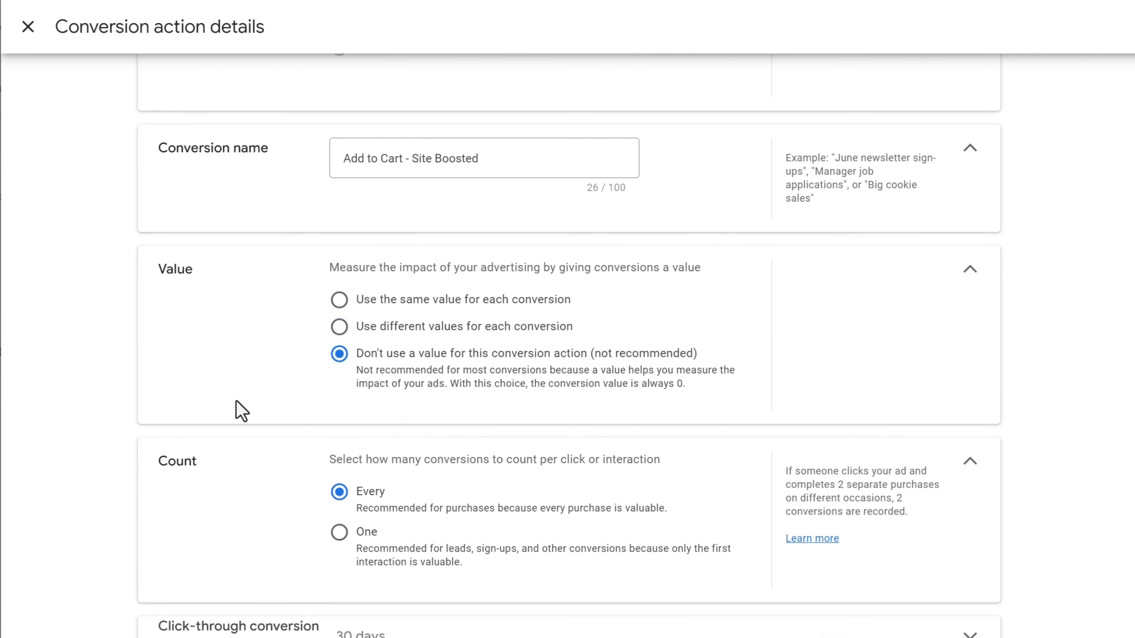
scroll(235, 400, down, 2)
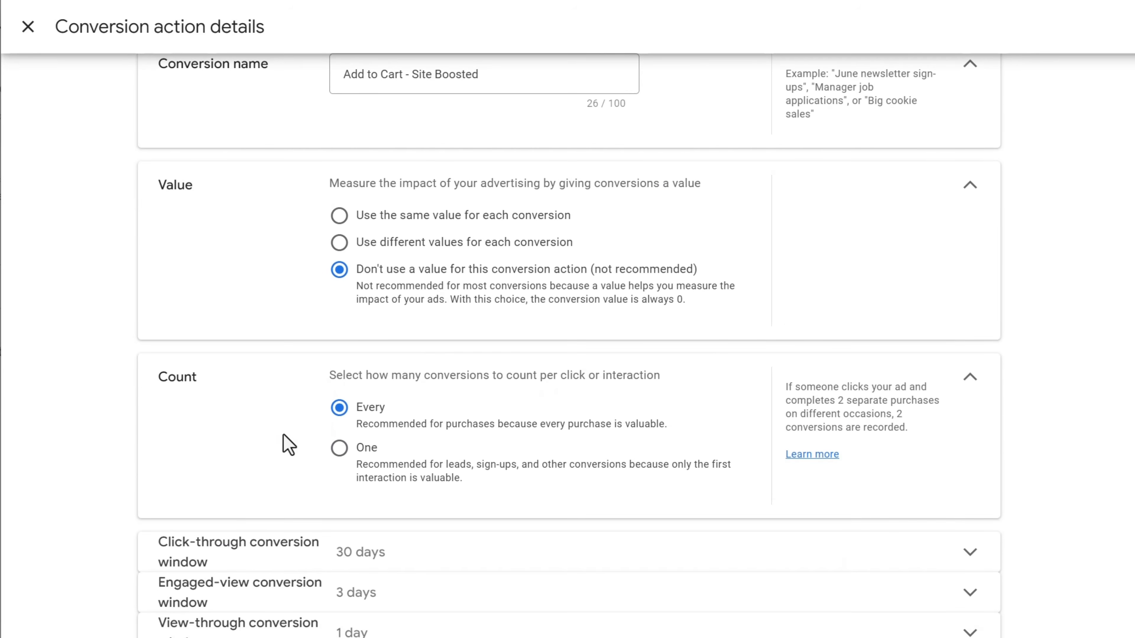
click(339, 448)
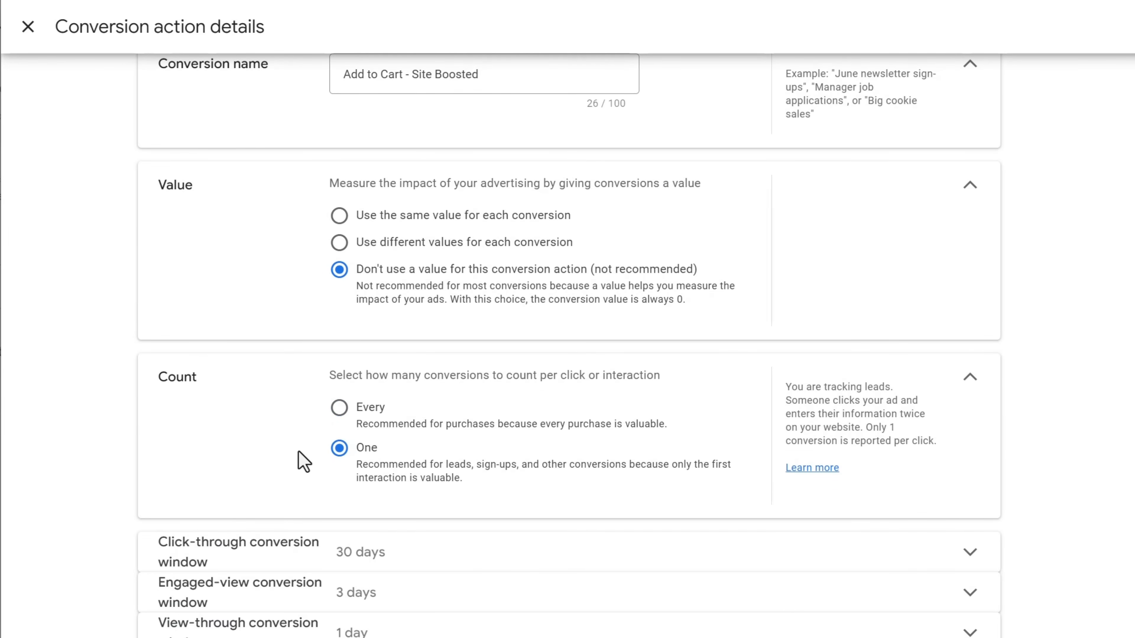
scroll(278, 469, down, 4)
scroll(226, 593, down, 2)
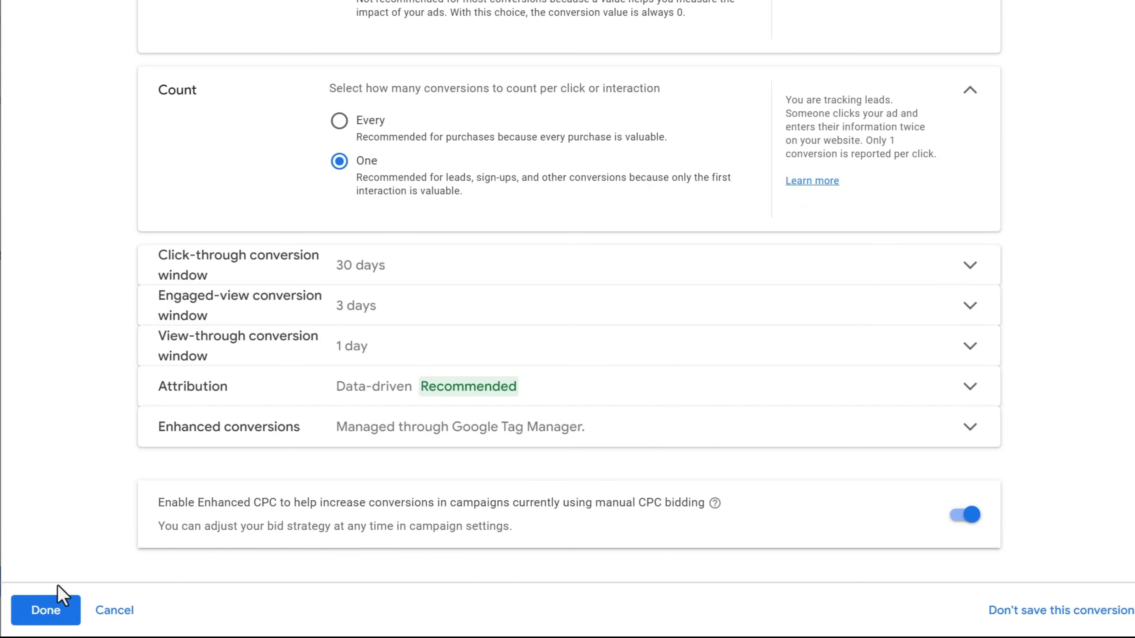
click(44, 616)
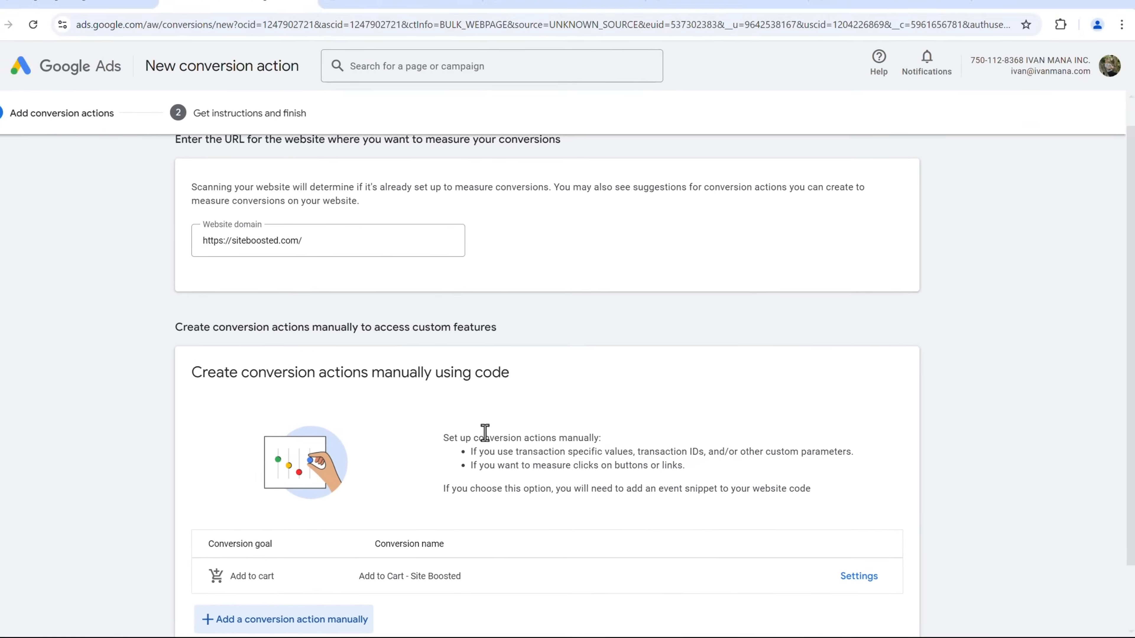
- Save the new conversion action and show its Google Tag Manager installation instructions
scroll(485, 433, down, 2)
click(211, 594)
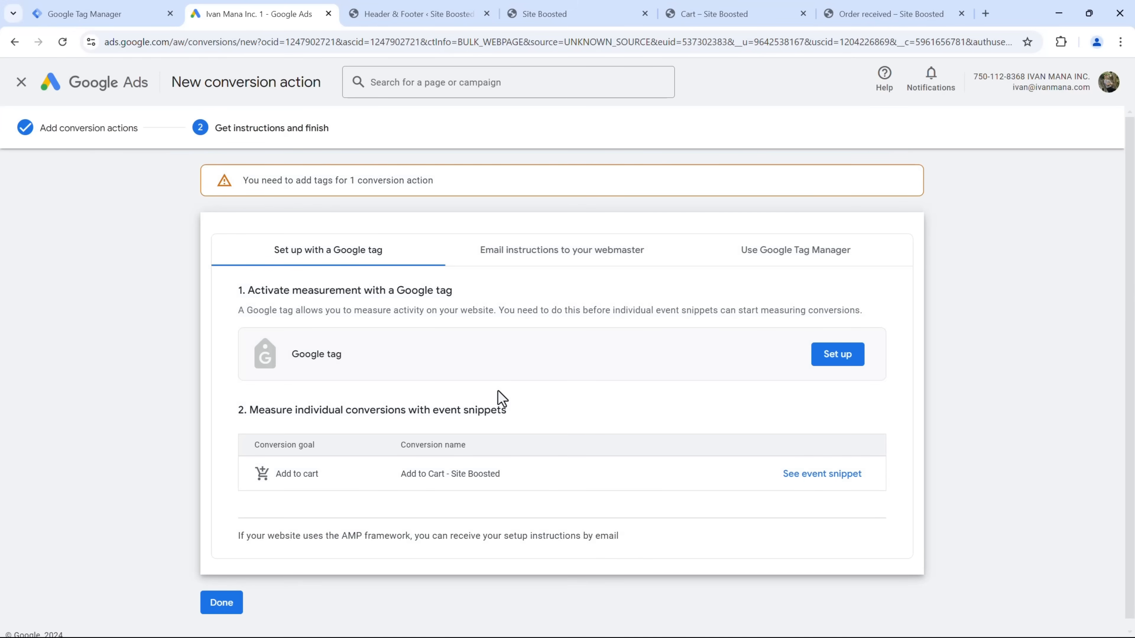
click(775, 249)
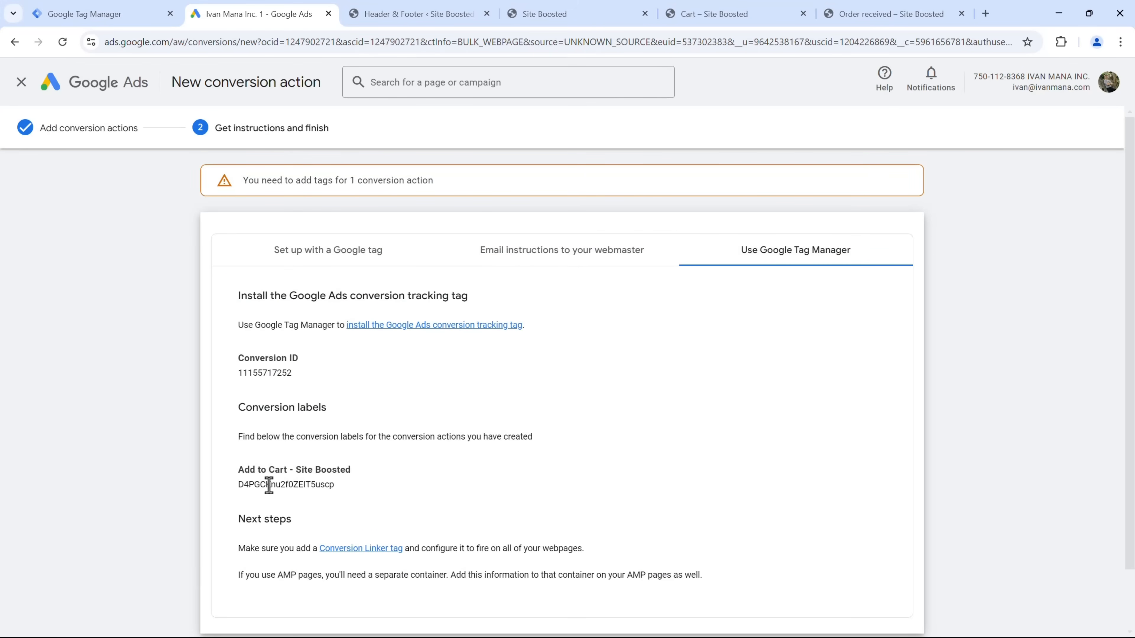
- Switch to Google Tag Manager and create a Google Ads Conversion Tracking tag named "Google Ads - Add to Cart"
click(138, 10)
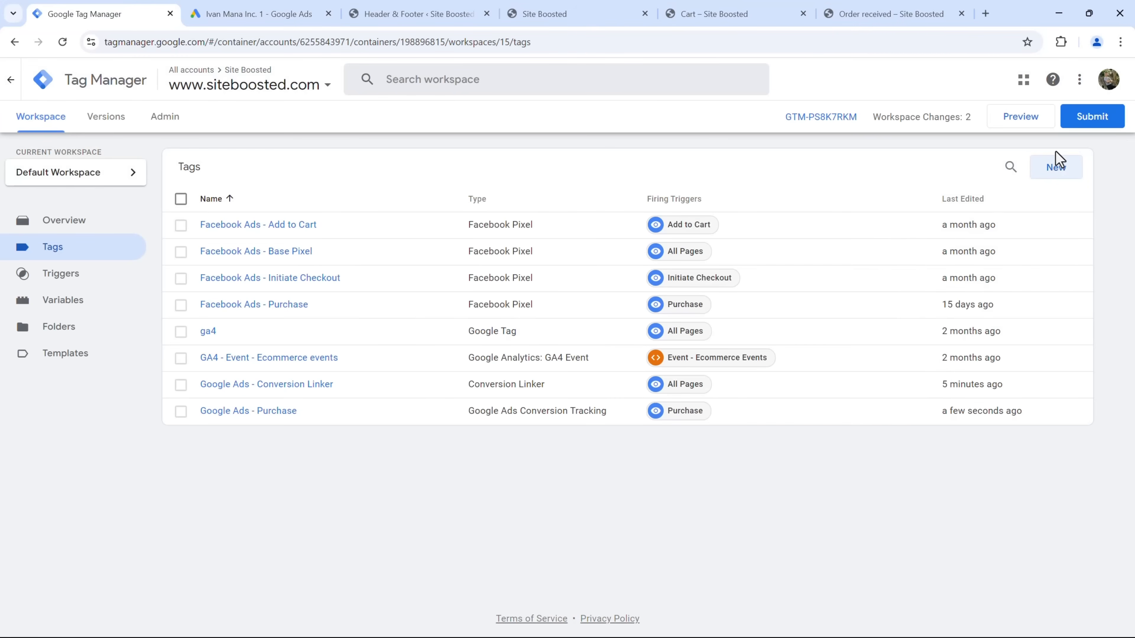
click(1053, 178)
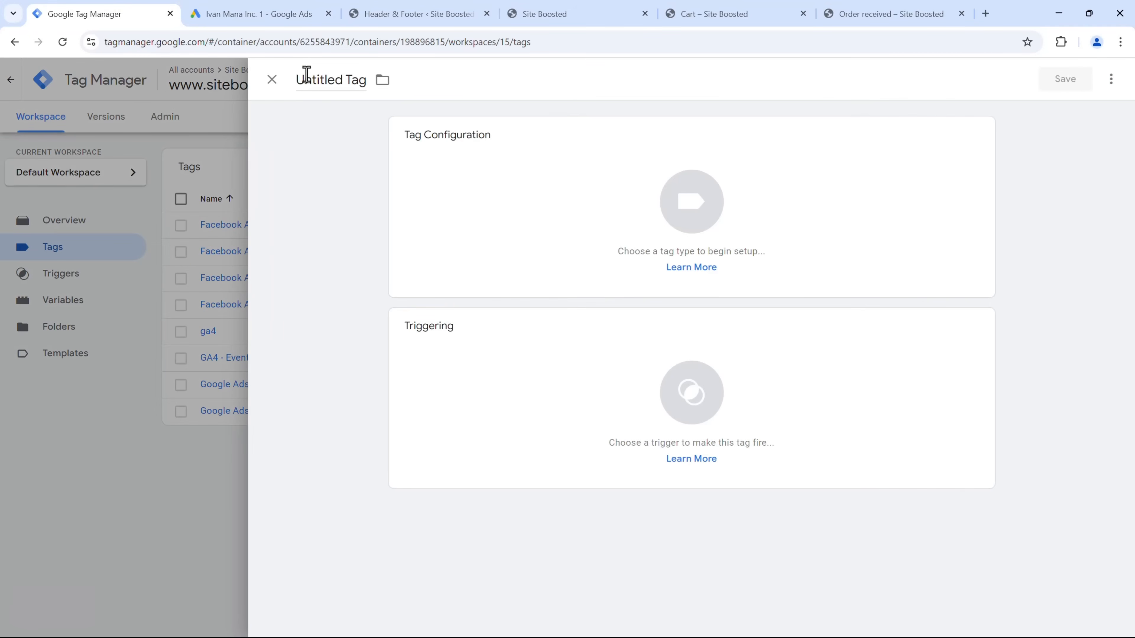
click(306, 75)
text(Go)
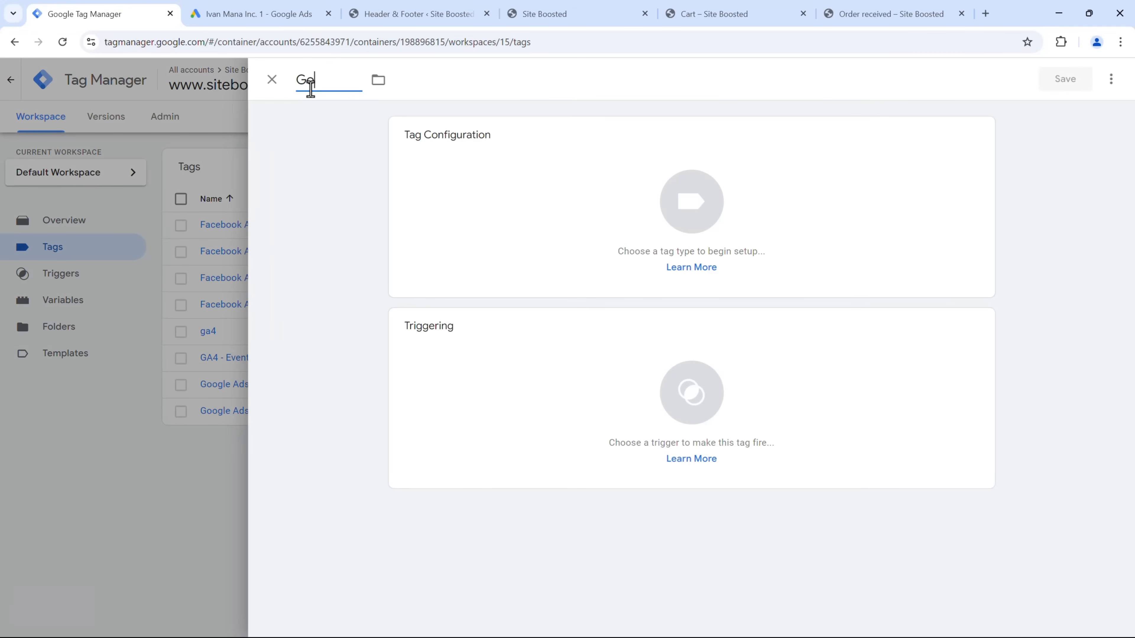
text(ogle Ads - Add to Cart)
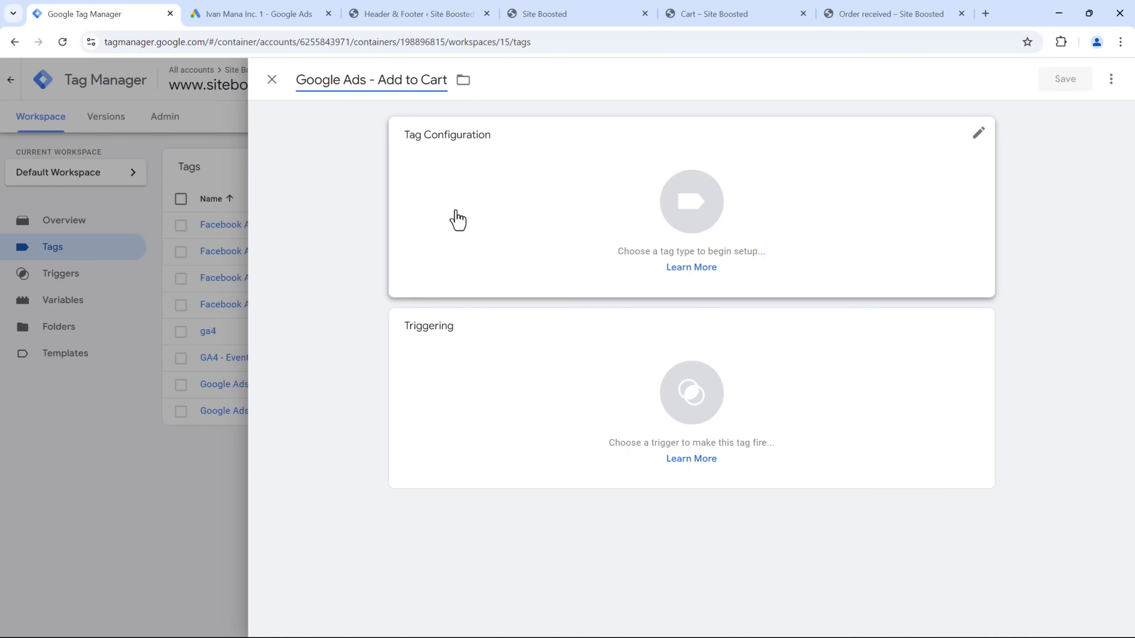
click(509, 224)
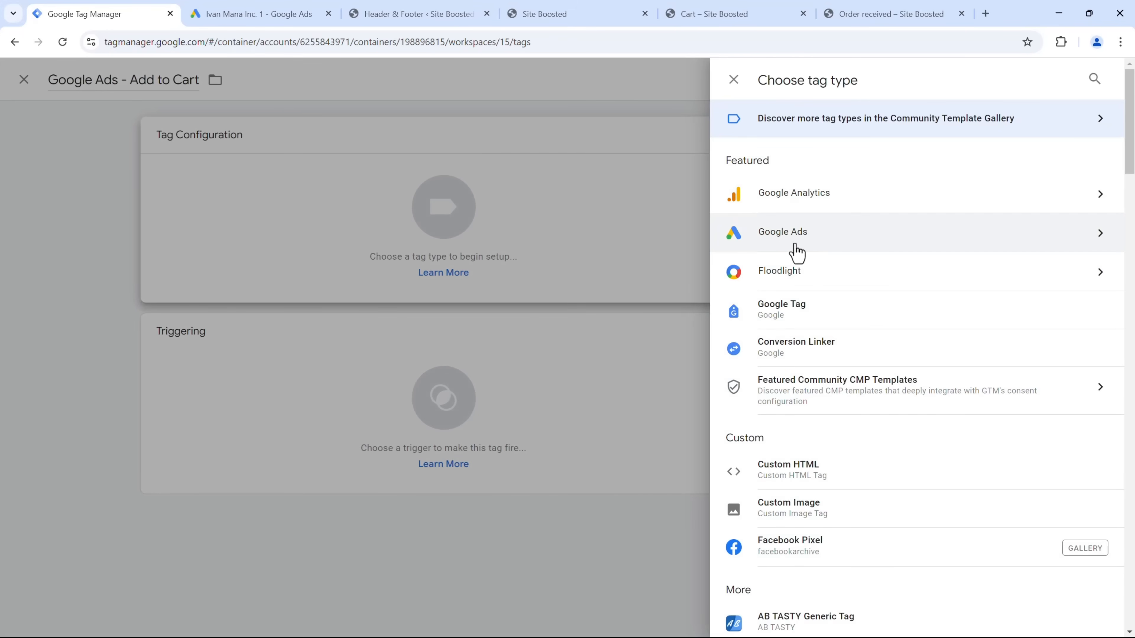
click(796, 251)
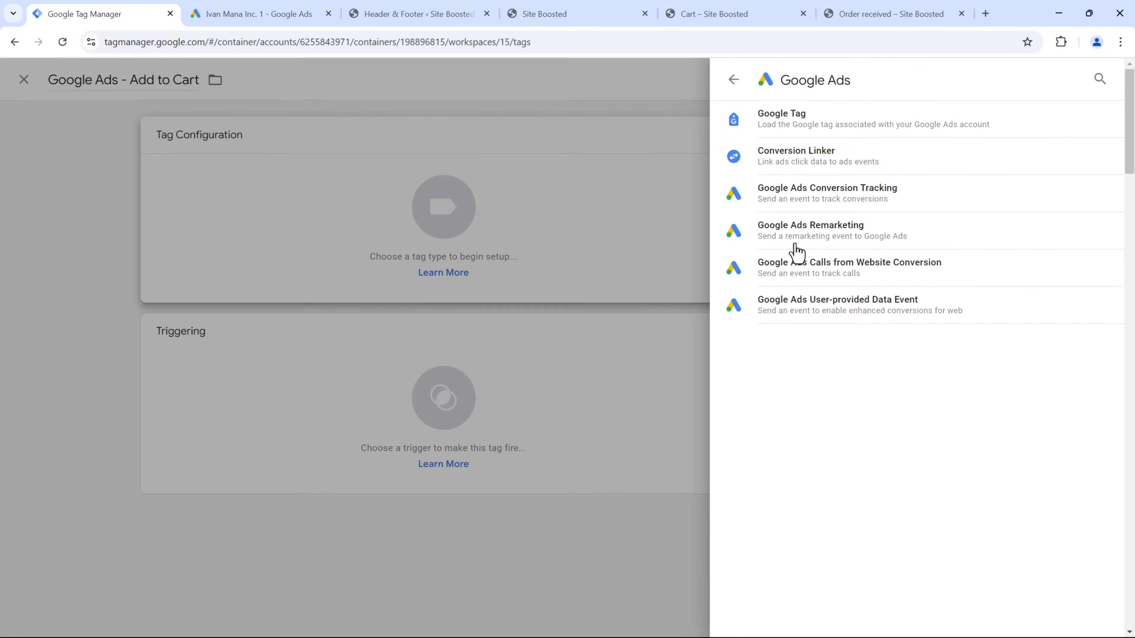
click(800, 196)
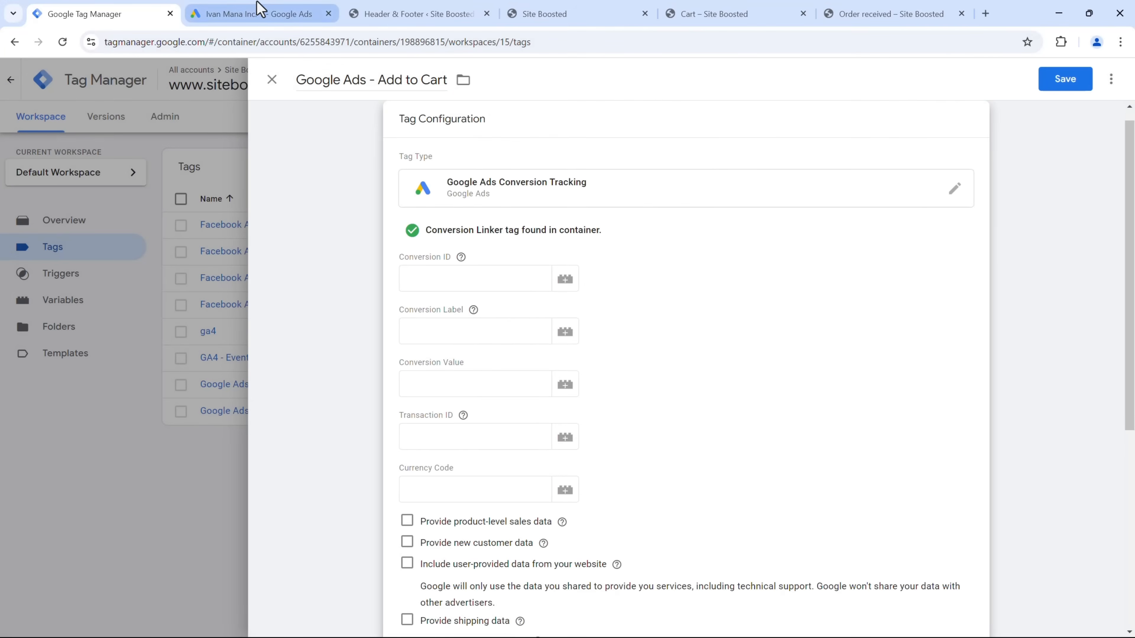
- Copy the conversion ID from Google Ads into the Conversion ID of the Google Tag Manager tag
click(259, 9)
double_click(265, 374)
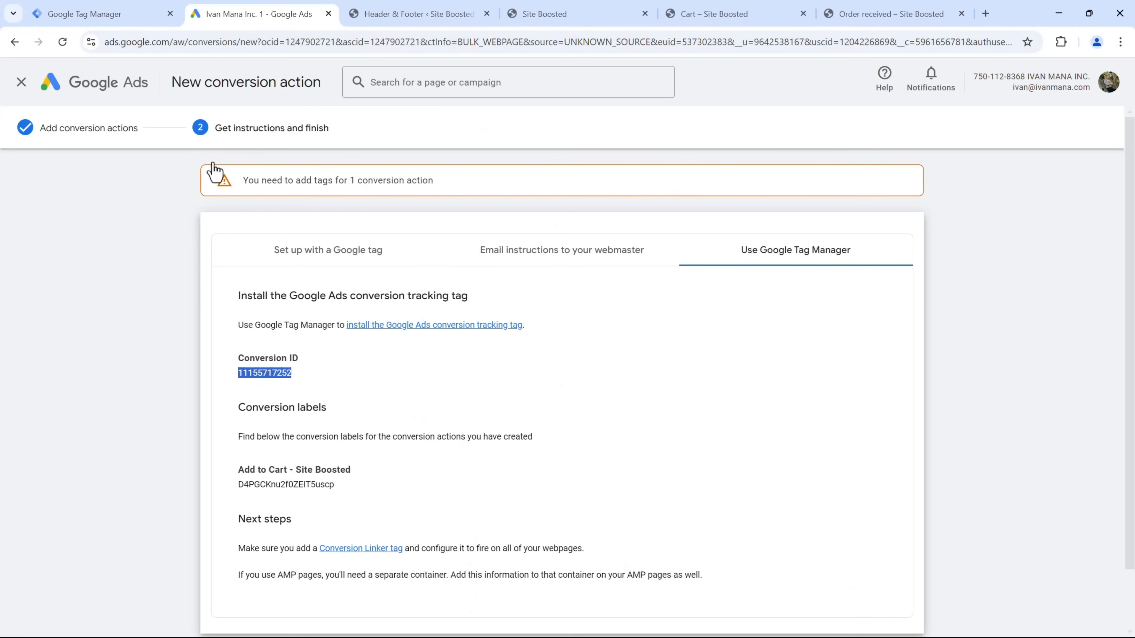
click(114, 7)
click(444, 280)
key(ctrl+v)
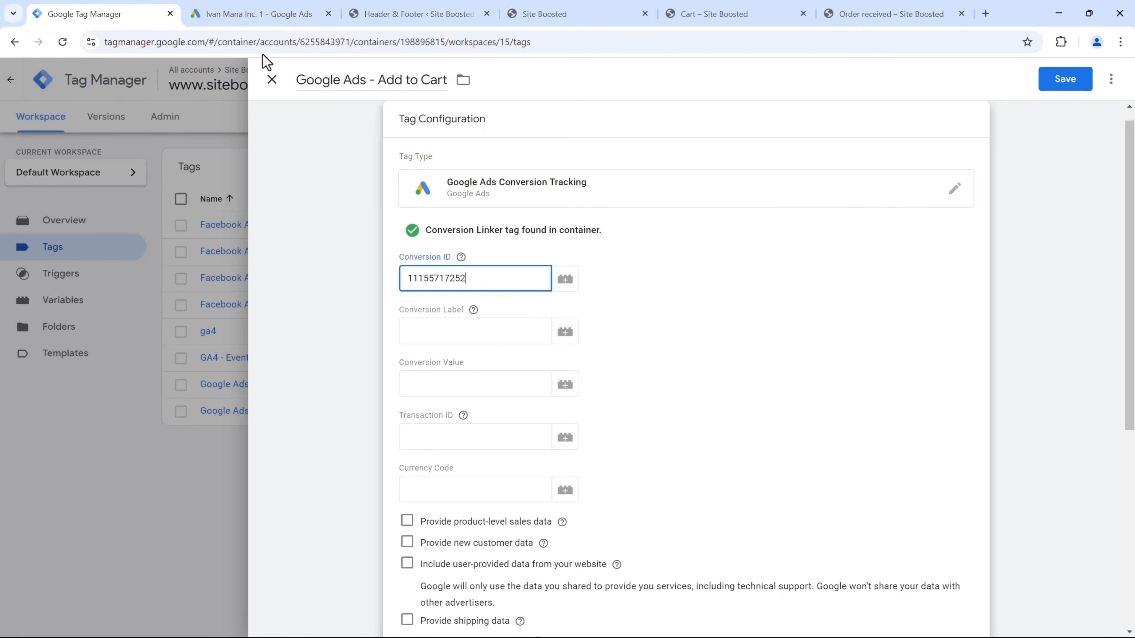
- Copy the Add to Cart - Site Boosted conversion label from Google Ads into the tag's Conversion Label in Google Tag Manager
click(267, 13)
double_click(259, 486)
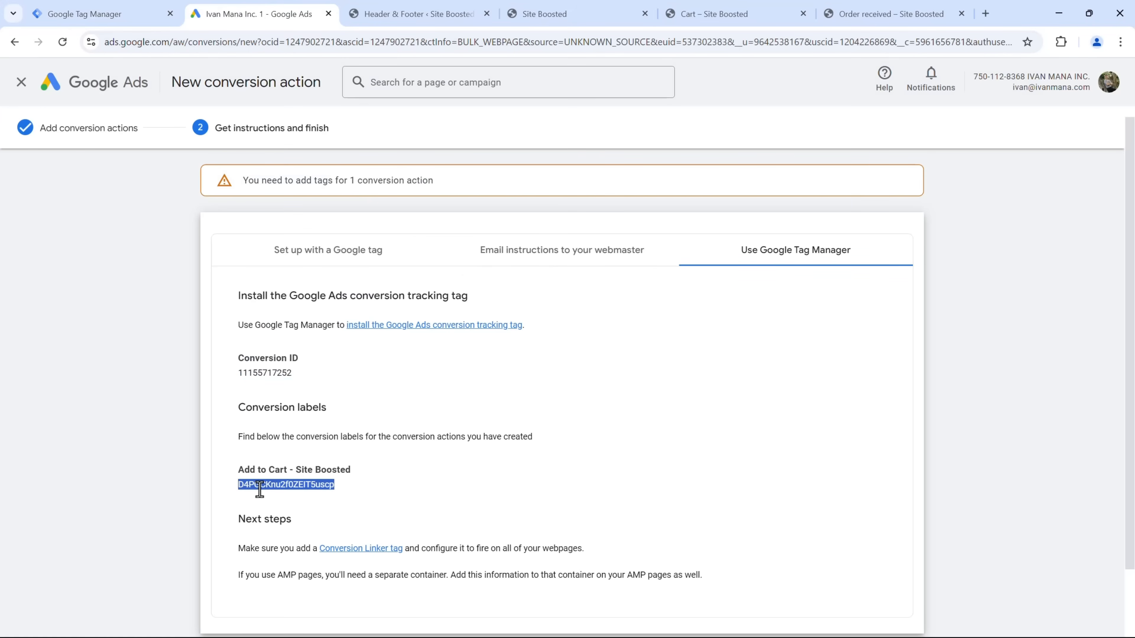
click(76, 9)
click(430, 328)
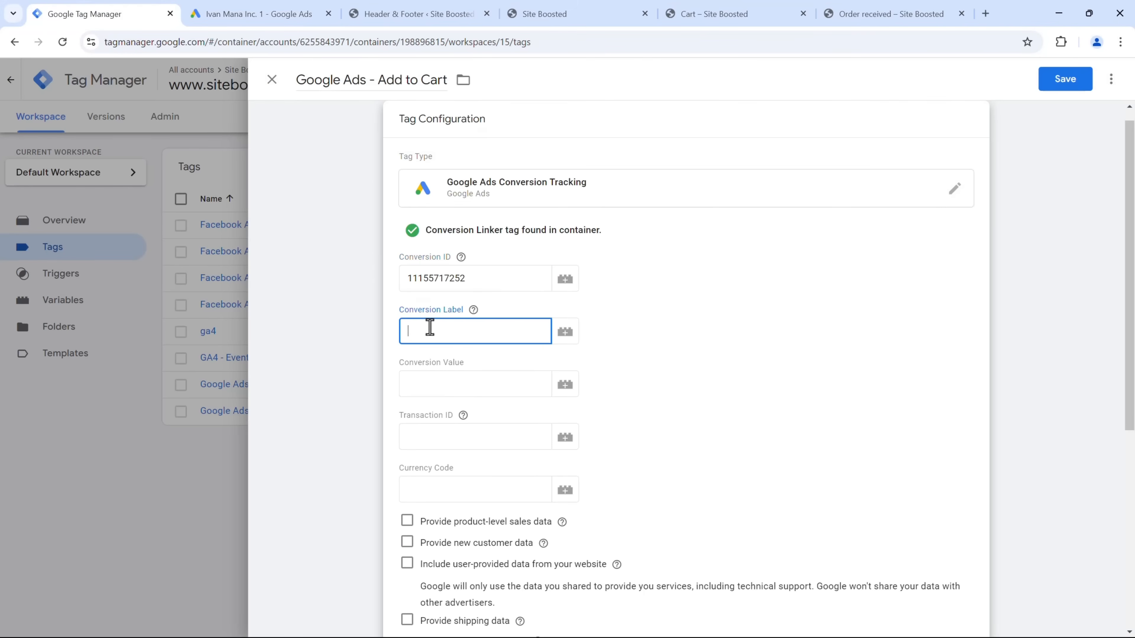
key(ctrl+v)
- View the Transaction ID help and open the trigger selection for the Google Ads - Add to Cart tag
scroll(742, 416, down, 2)
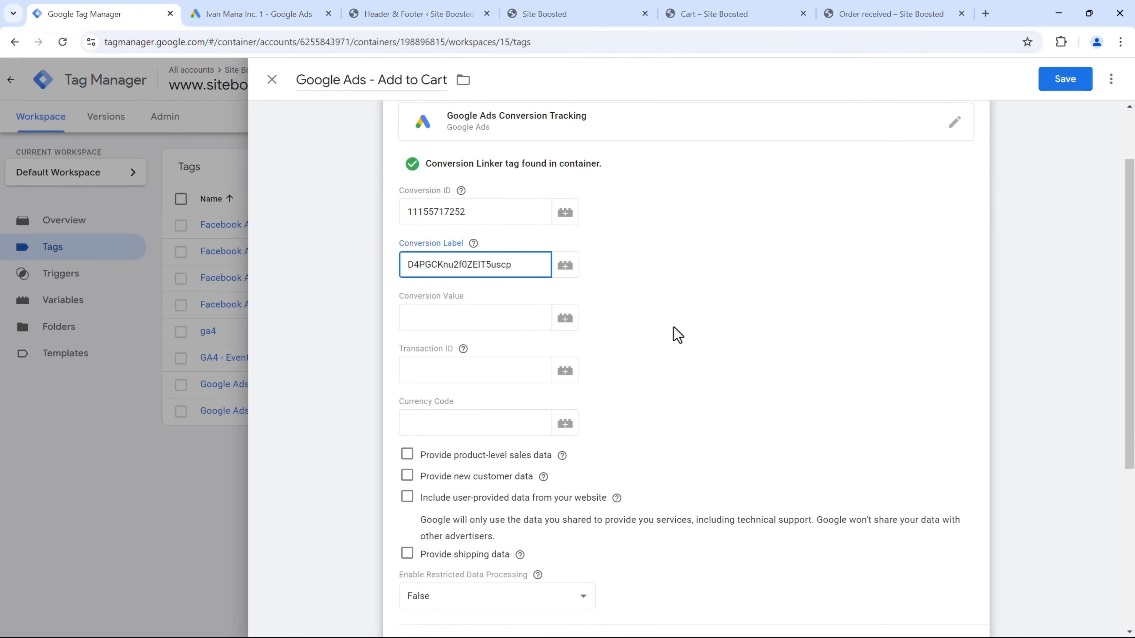
click(463, 349)
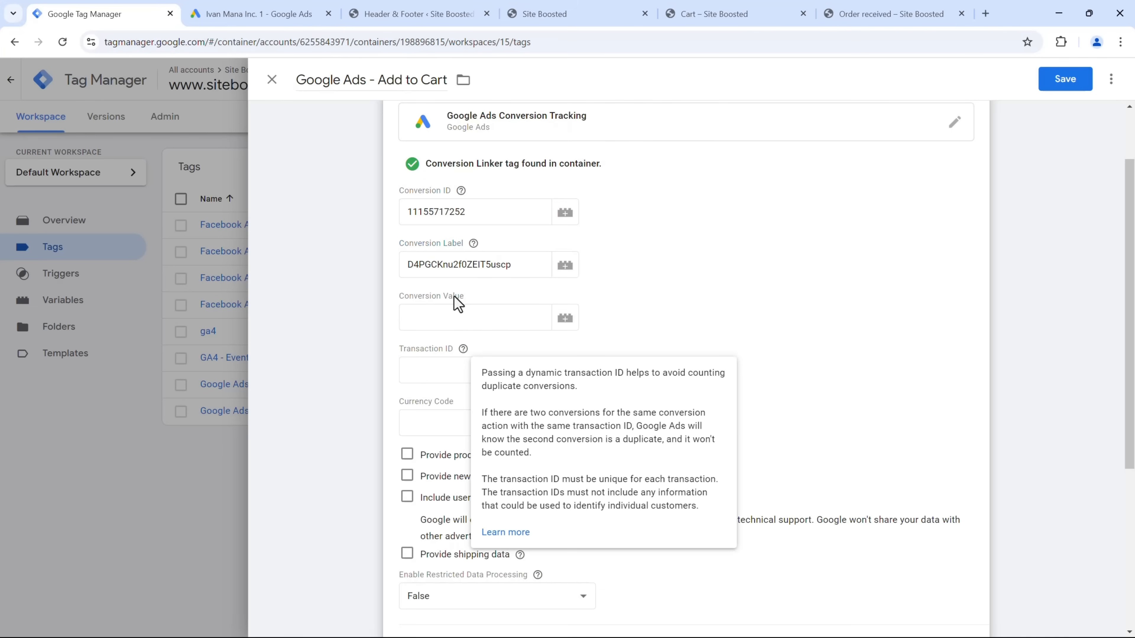
scroll(800, 378, down, 5)
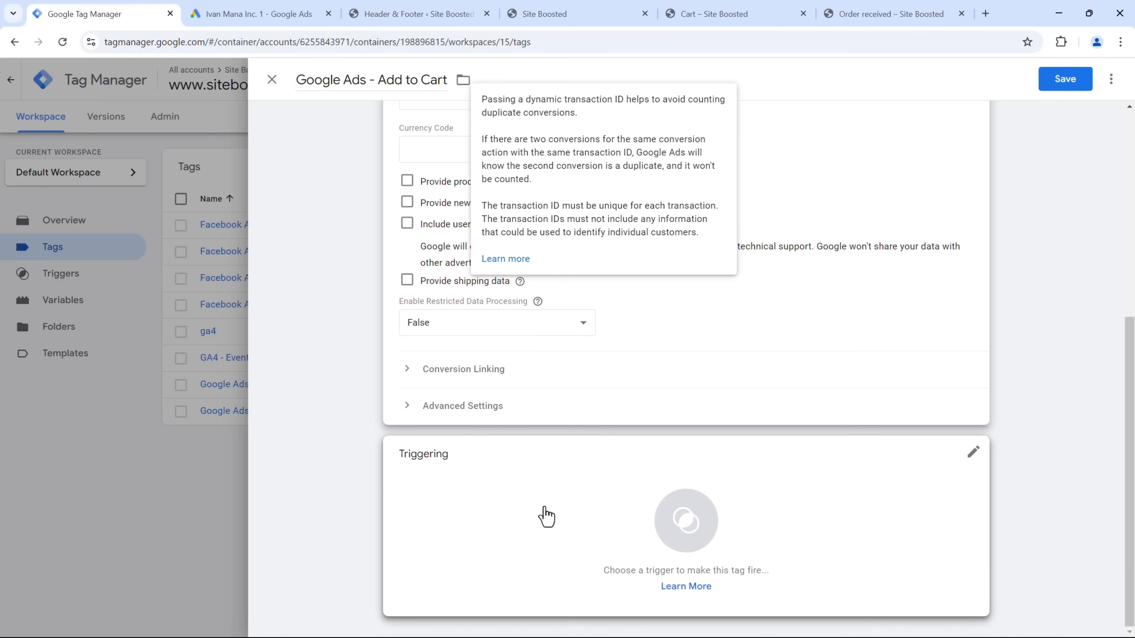
click(546, 517)
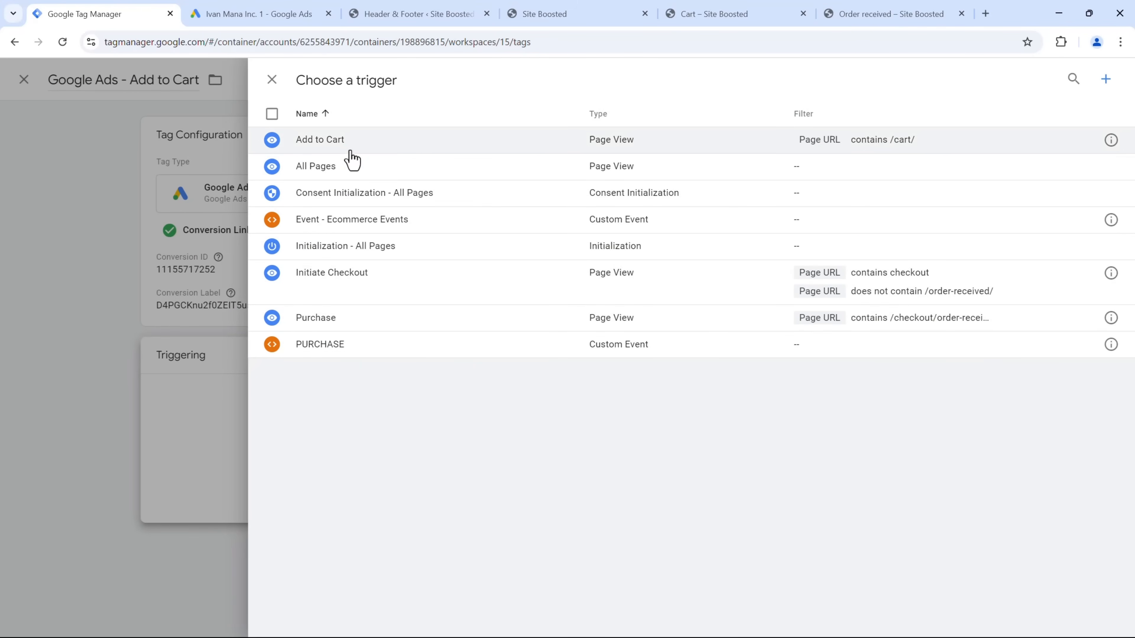
- Switch to the store's cart page to check the path in its URL, and return to Google Tag Manager
click(744, 6)
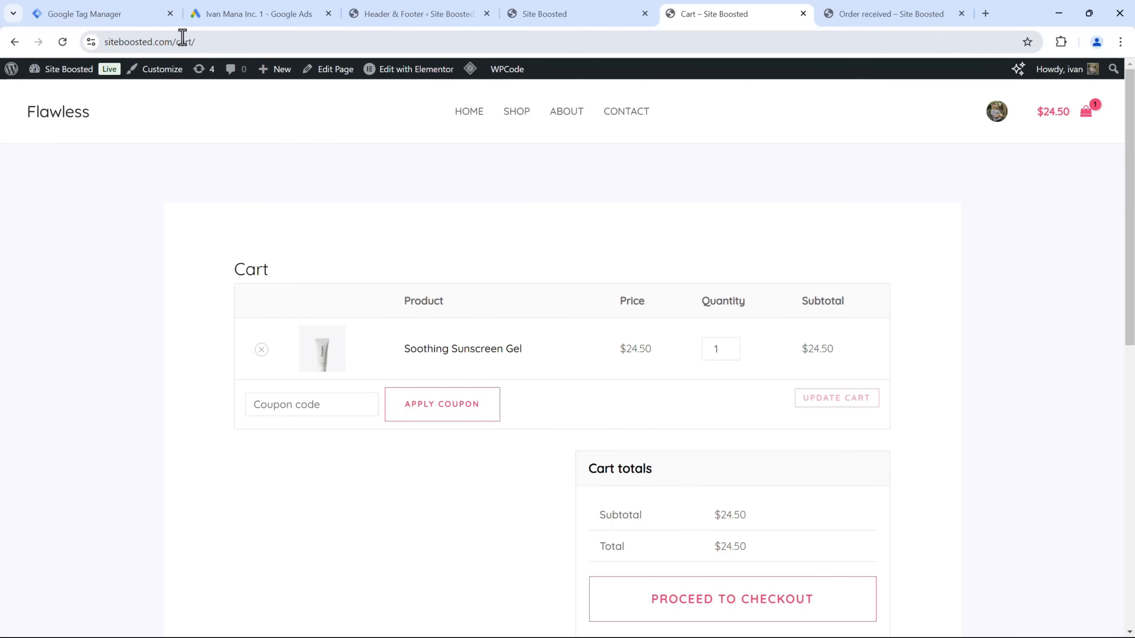
drag(177, 41, 207, 35)
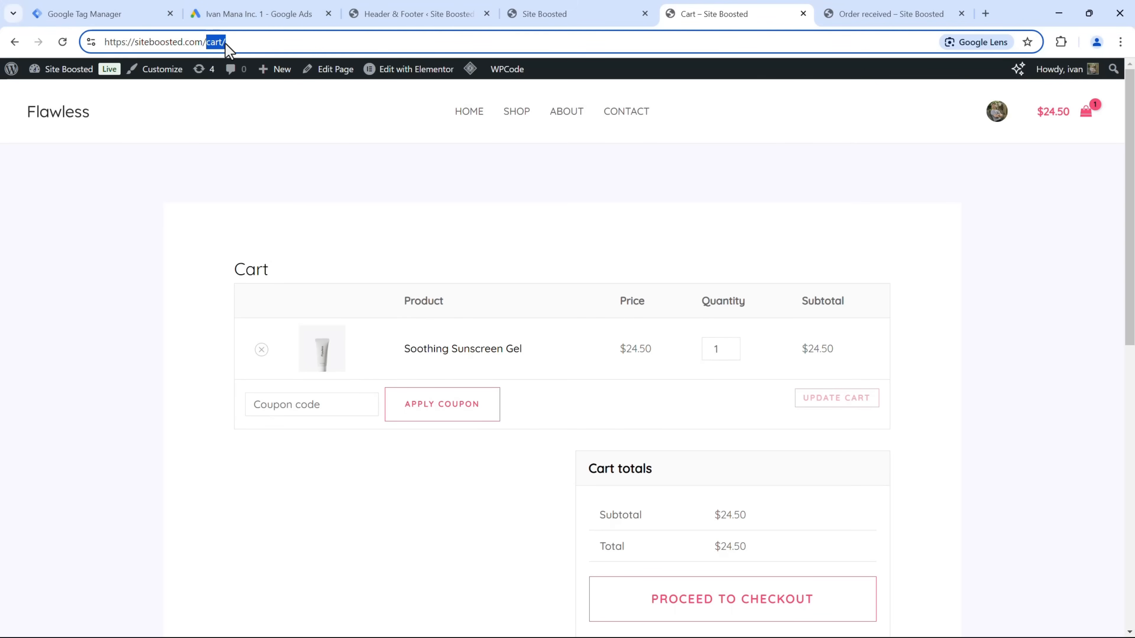
click(253, 10)
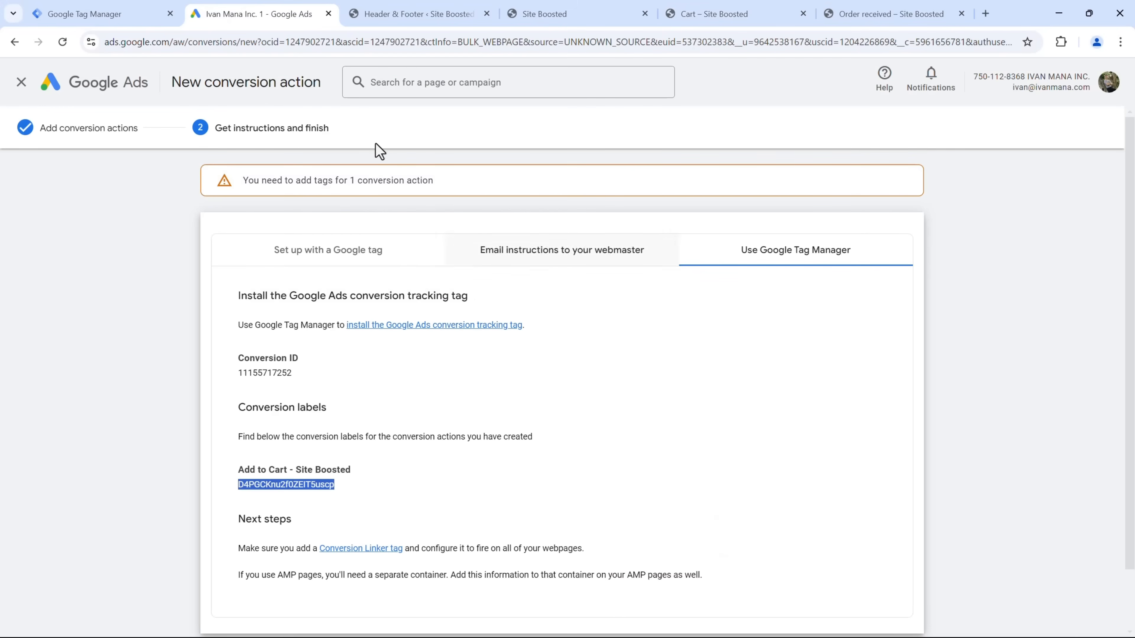
click(116, 8)
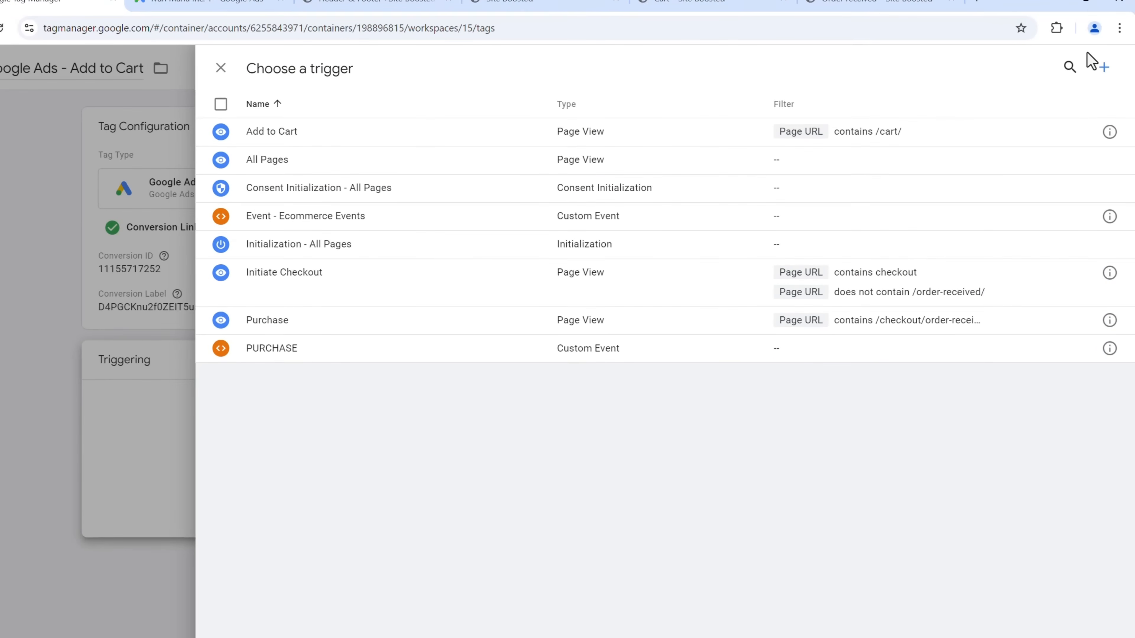
- Draft a new Page View trigger that fires on Some Page Views where Page URL contains "cart"
click(1097, 37)
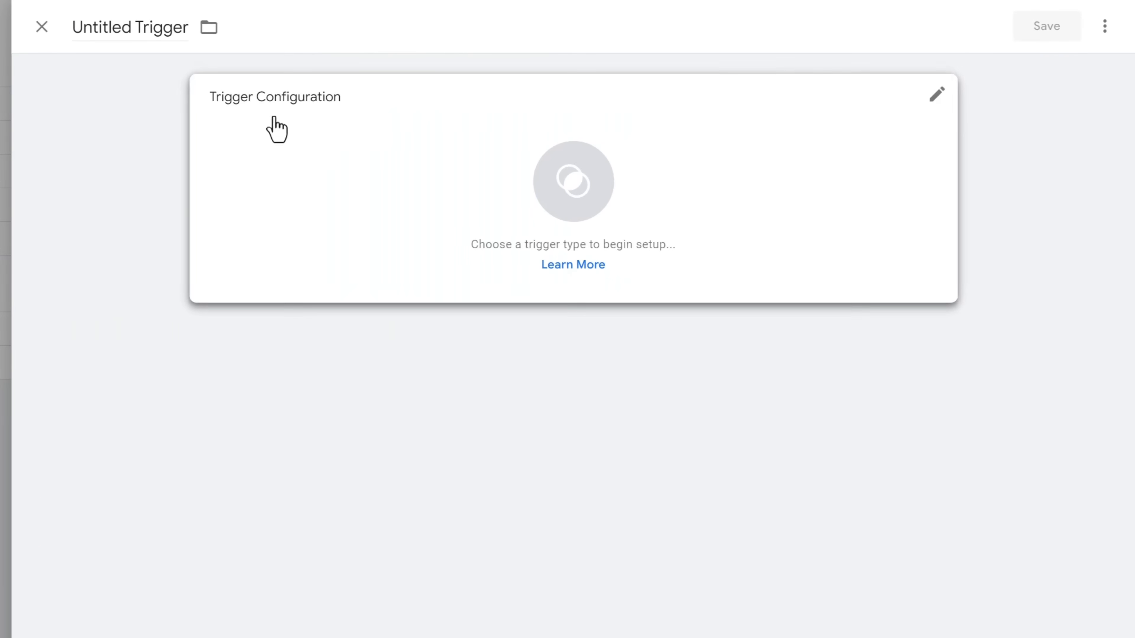
click(279, 157)
click(735, 237)
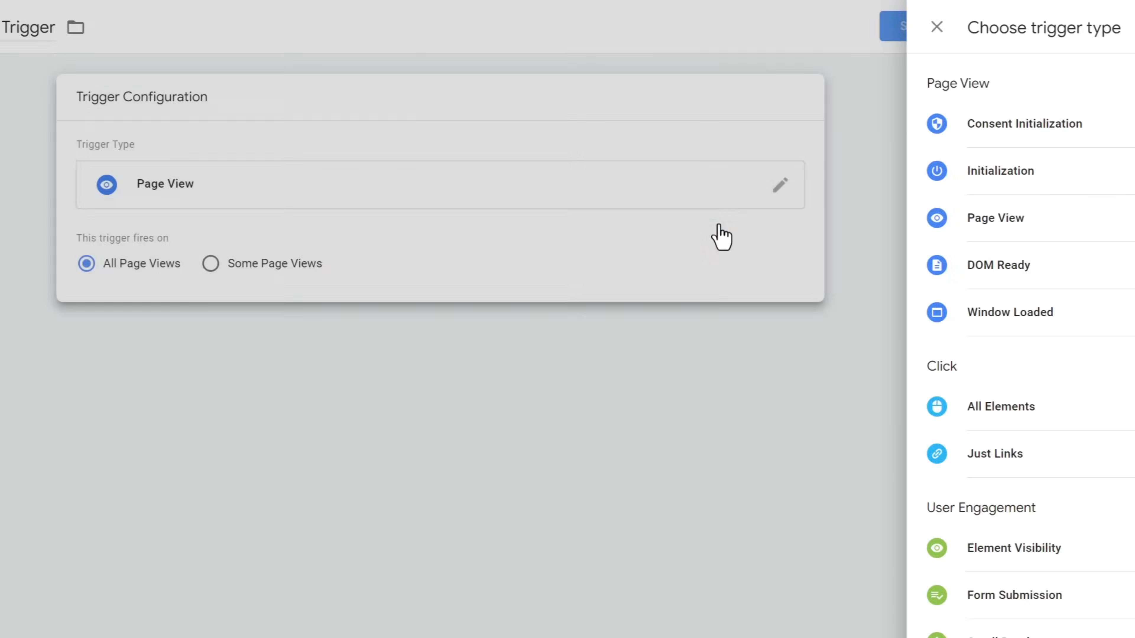
click(418, 263)
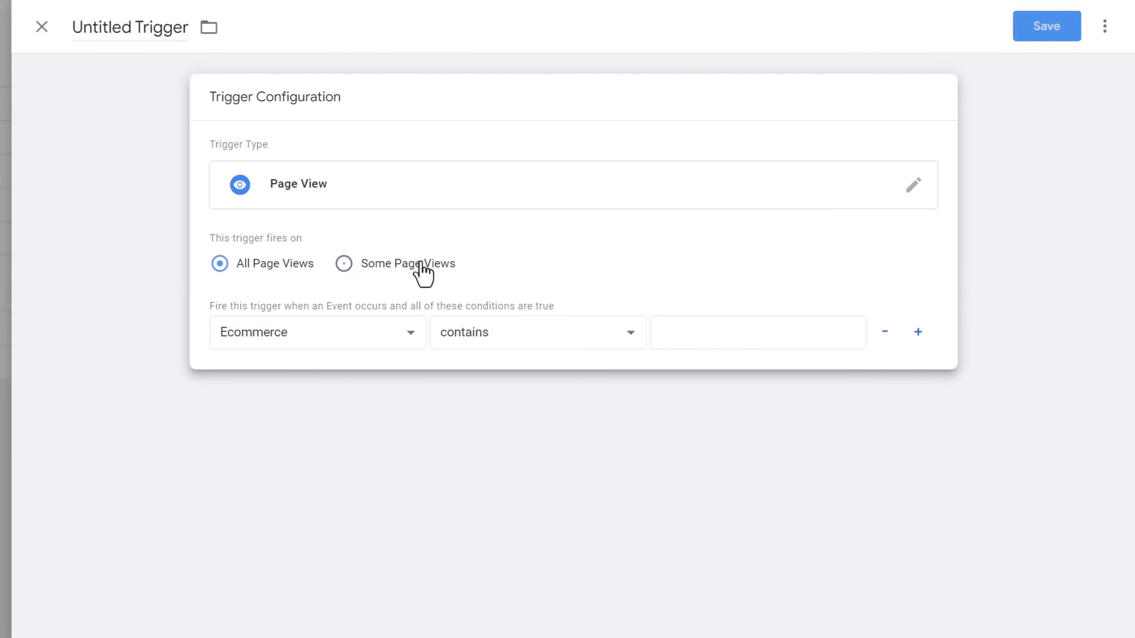
click(302, 347)
scroll(340, 172, down, 5)
click(287, 198)
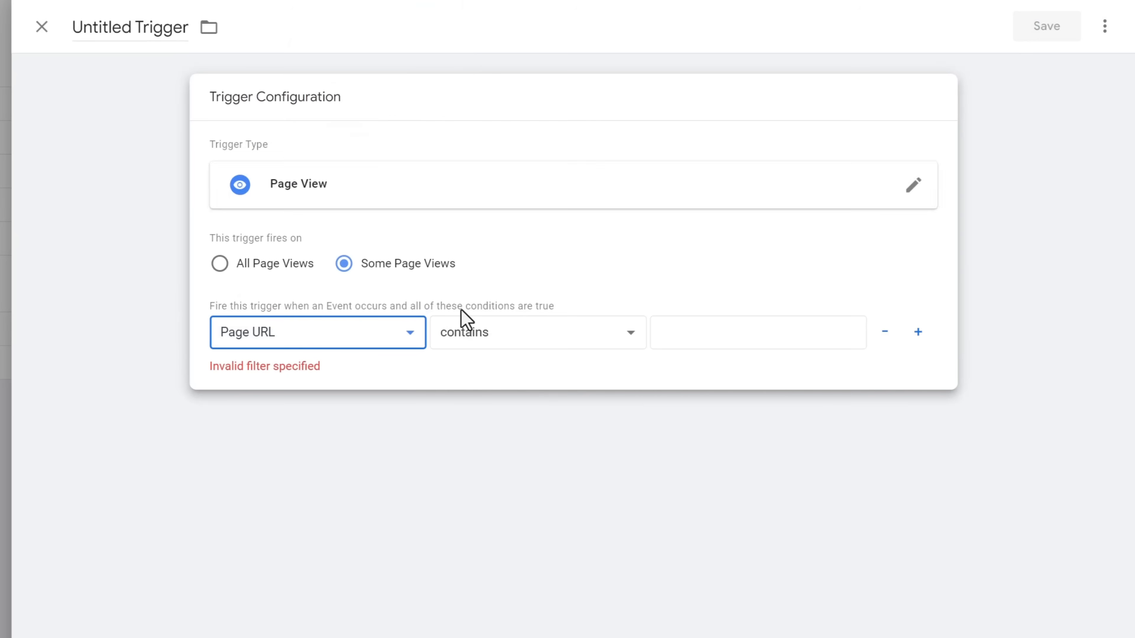
click(779, 332)
text(cart)
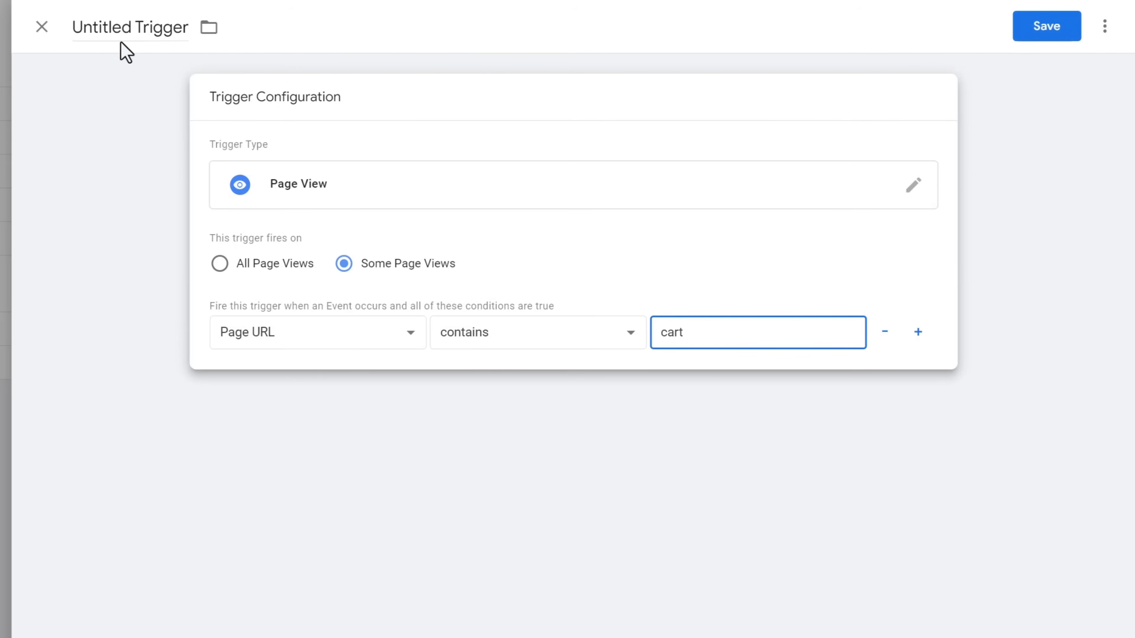
- Discard the unsaved cart page trigger and return to the list of existing triggers
triple_click(102, 25)
key(Escape)
key(Escape)
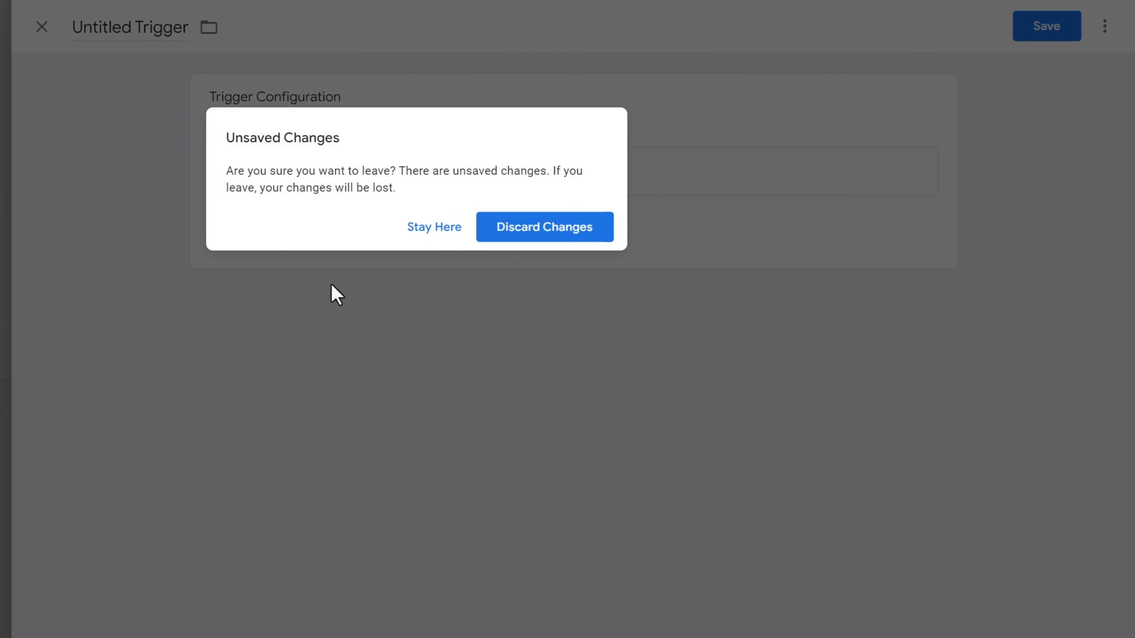
click(571, 239)
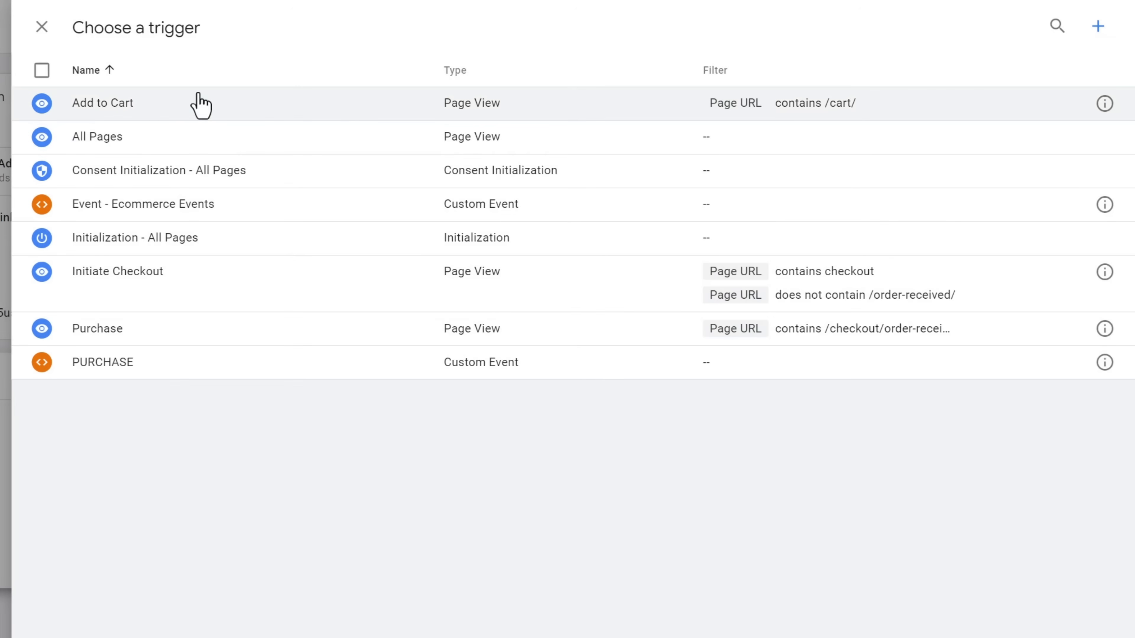
- Assign the existing Add to Cart page view trigger to the Google Ads - Add to Cart tag and save the tag
click(181, 116)
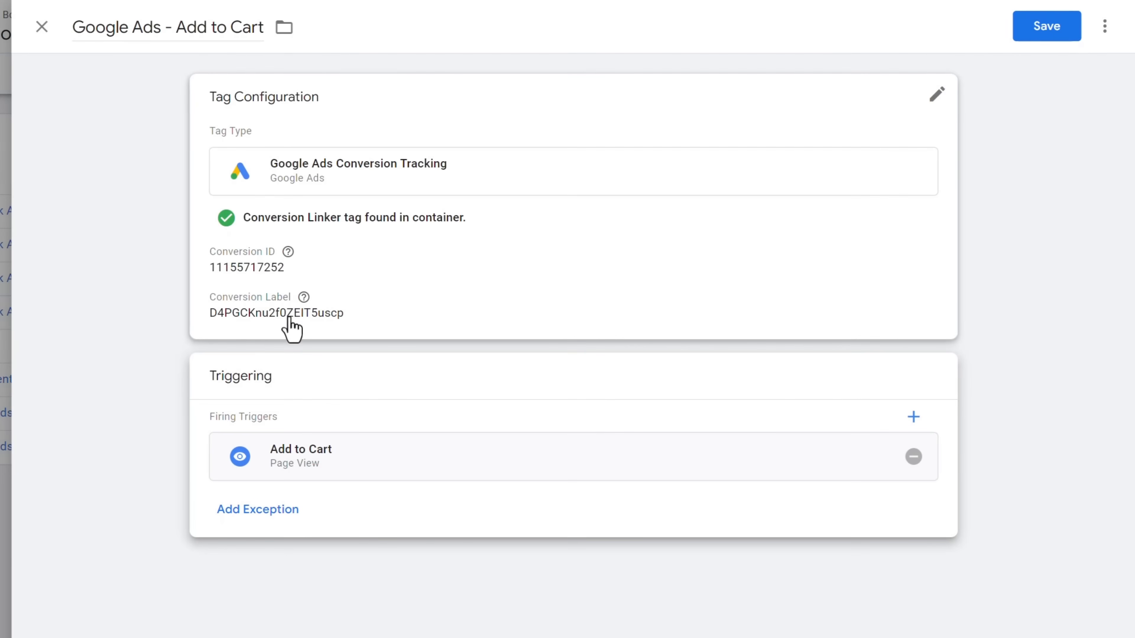
click(1047, 34)
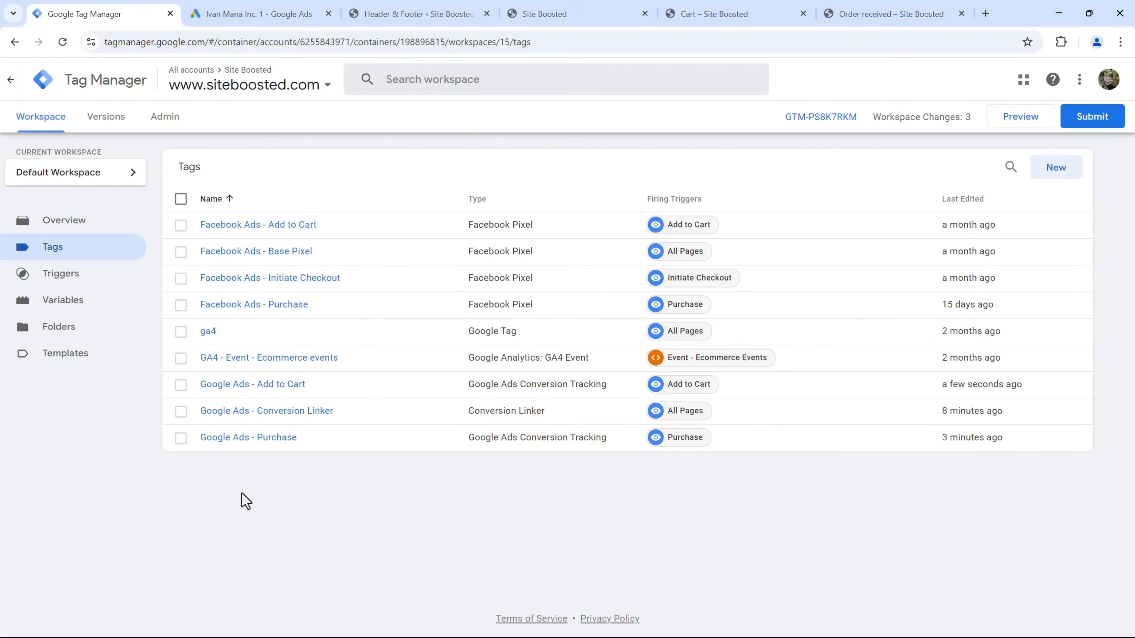
- Create a new tag of type Google Ads Conversion Tracking and open its trigger selection
click(1056, 175)
click(504, 240)
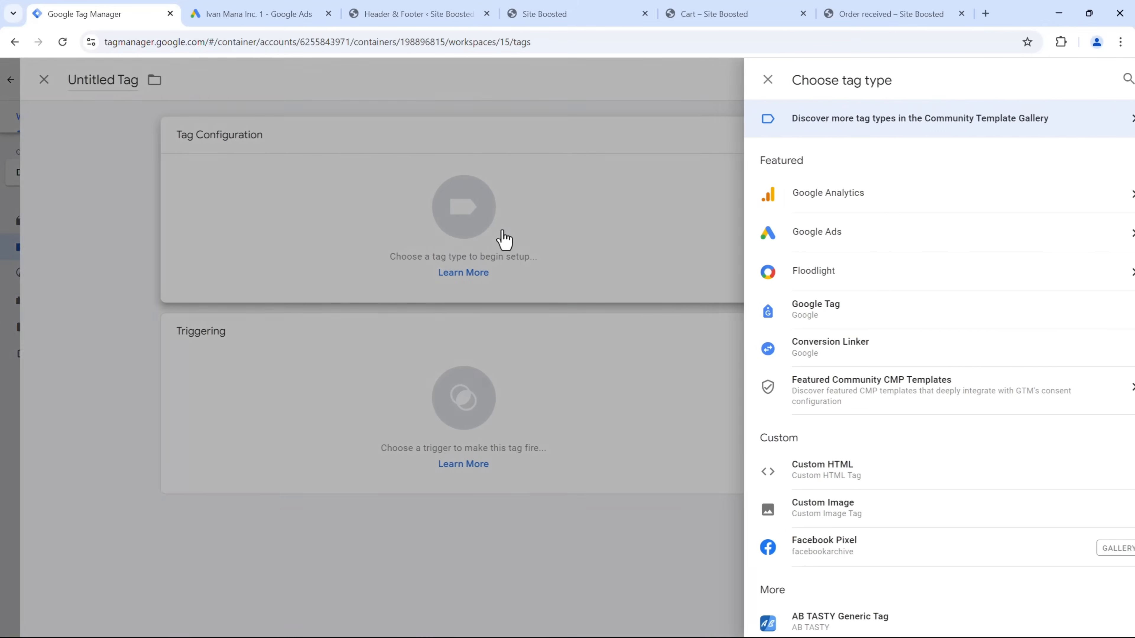
click(810, 235)
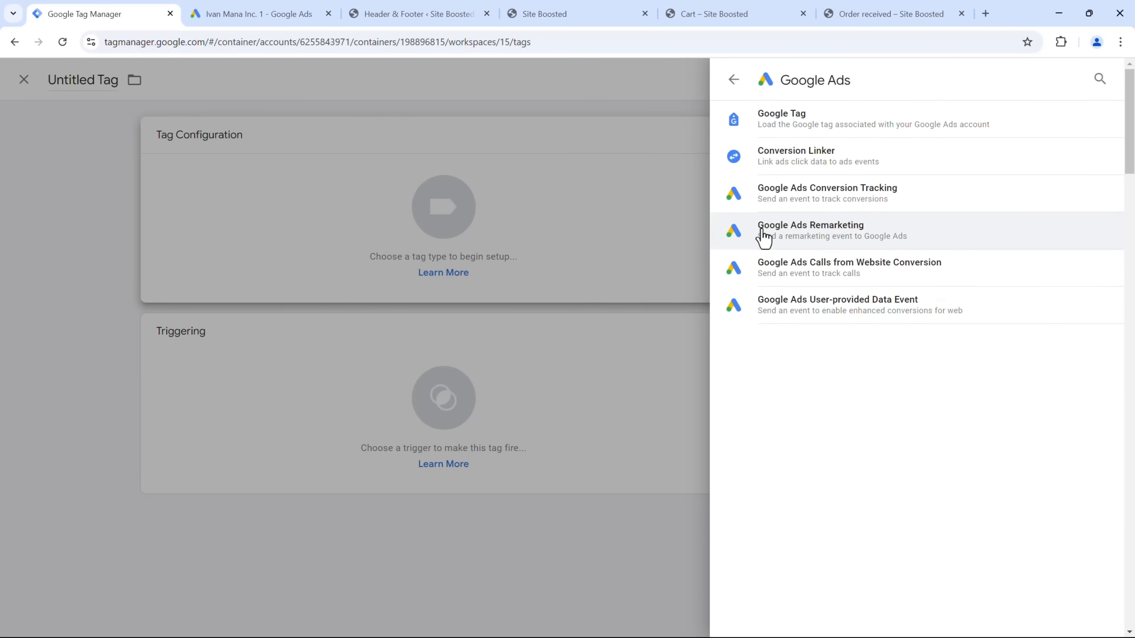
click(805, 208)
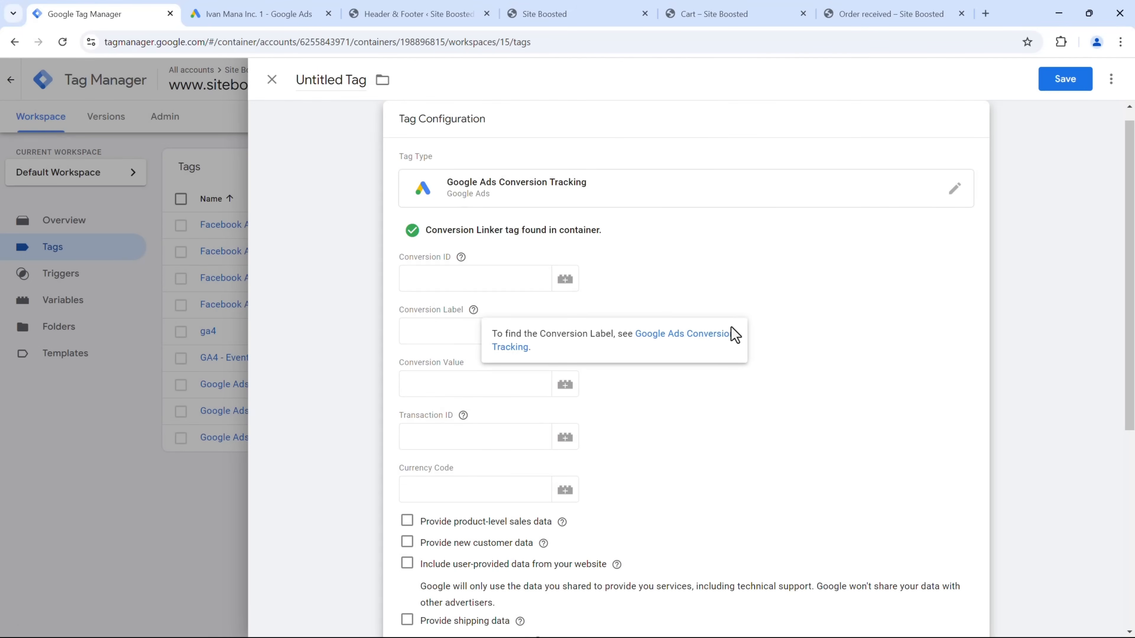
scroll(707, 496, down, 5)
click(526, 556)
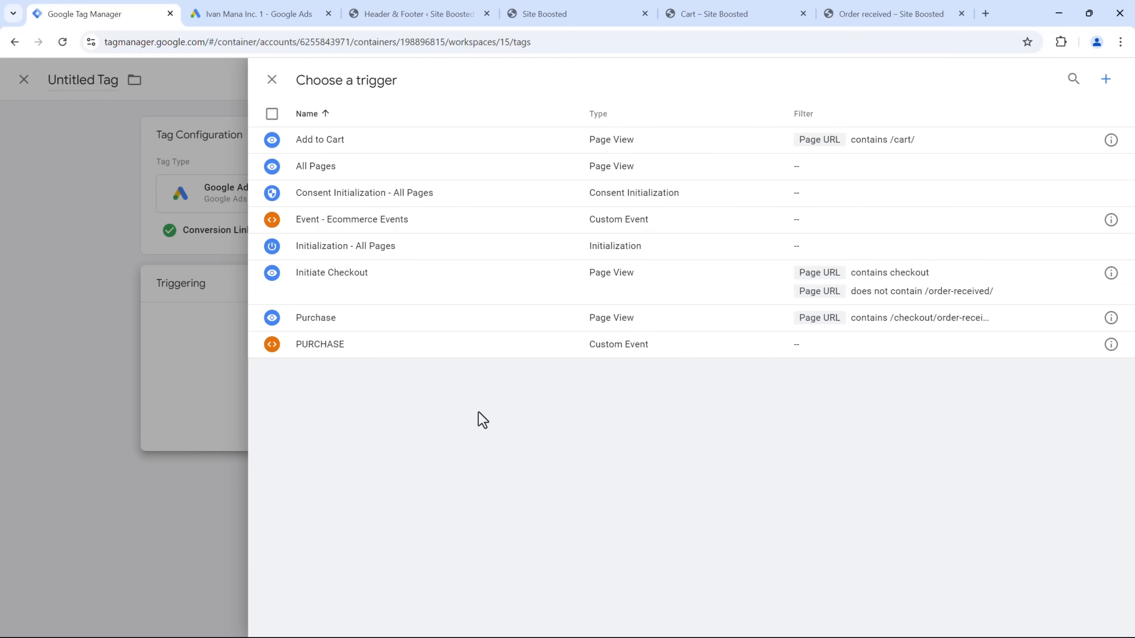
- Create a Page View trigger that fires on Some Page Views where Page URL contains "thank-you-lead"
click(1106, 80)
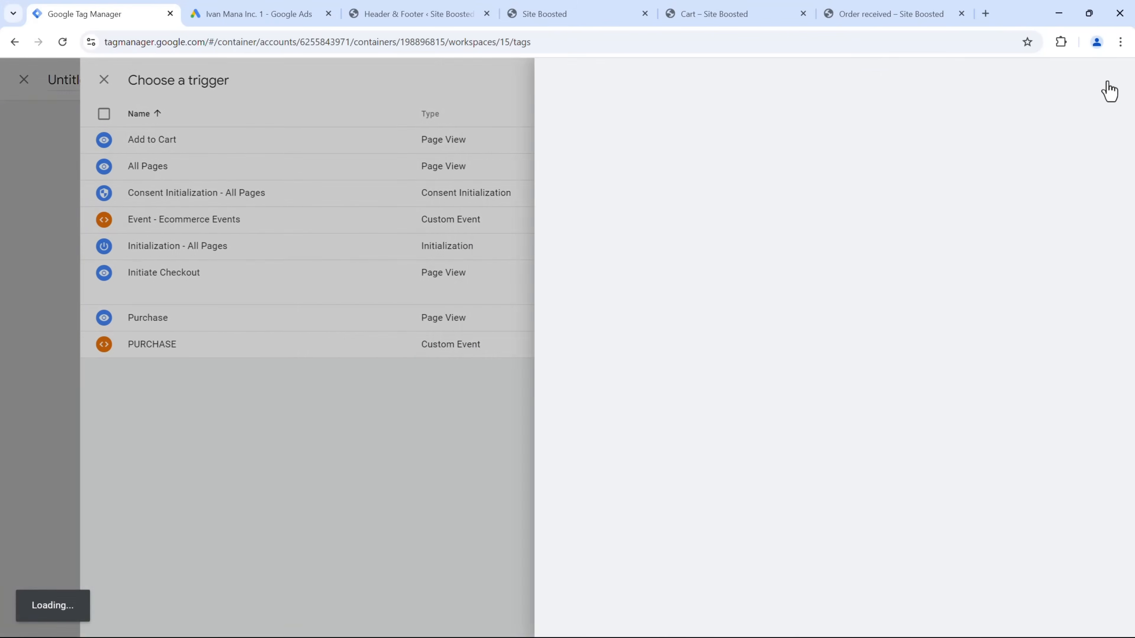
click(643, 226)
click(864, 233)
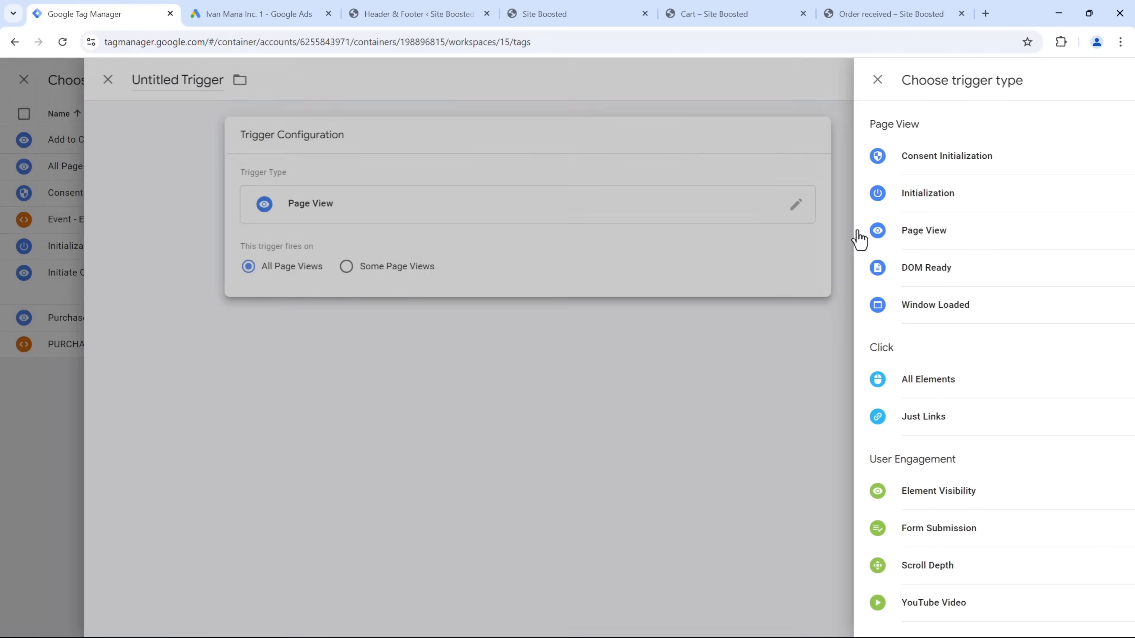
click(579, 268)
click(389, 361)
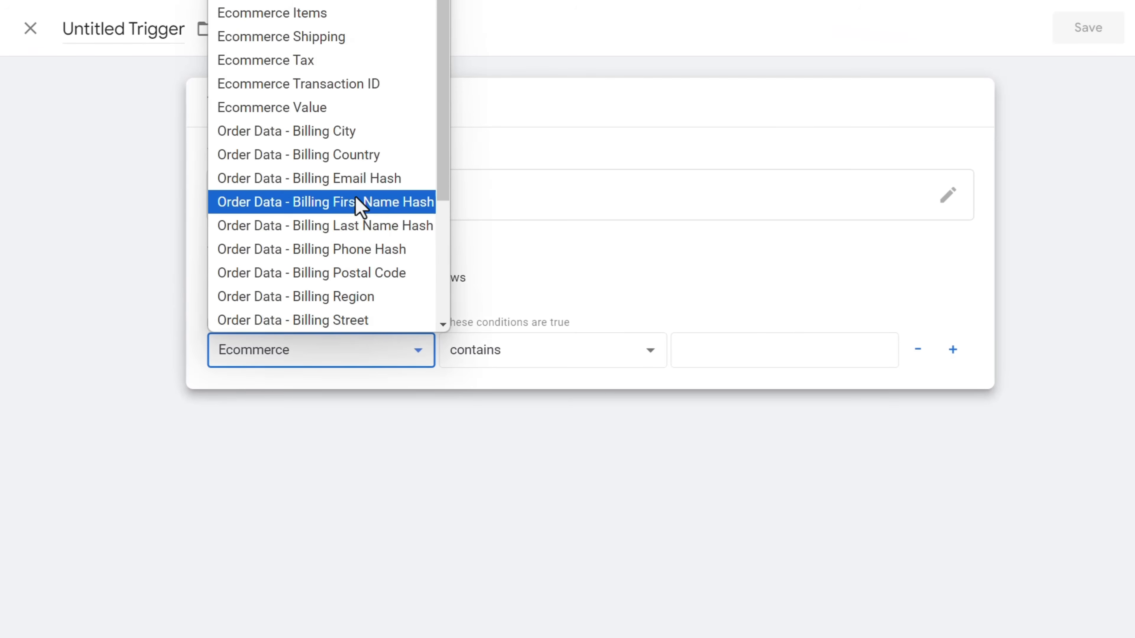
scroll(354, 208, down, 4)
click(304, 206)
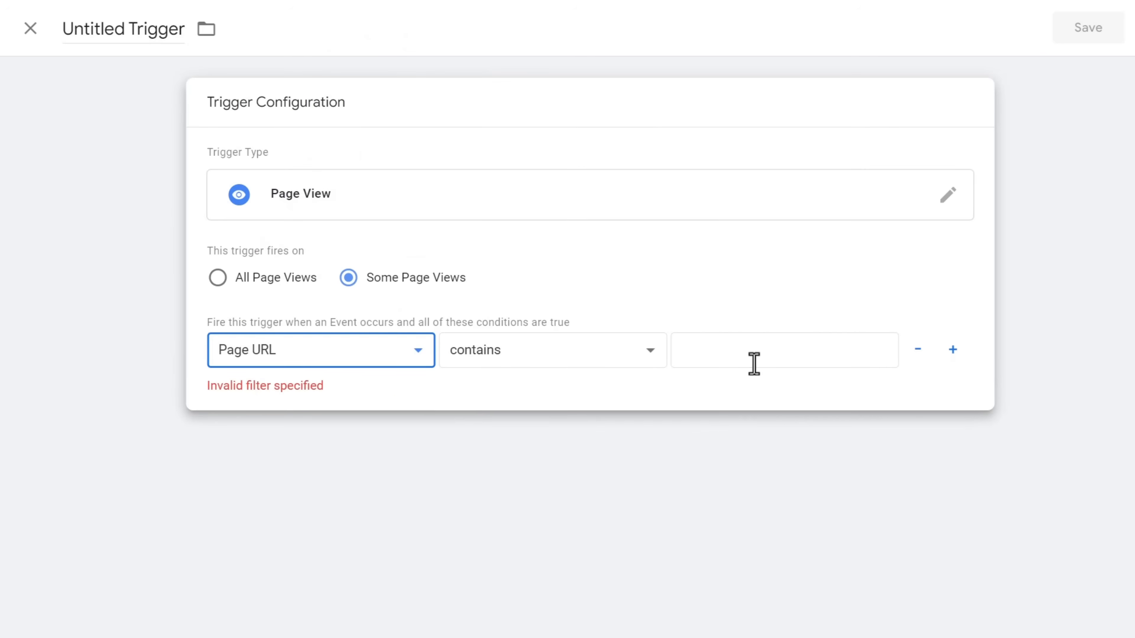
click(713, 349)
text(thank-you-lead)
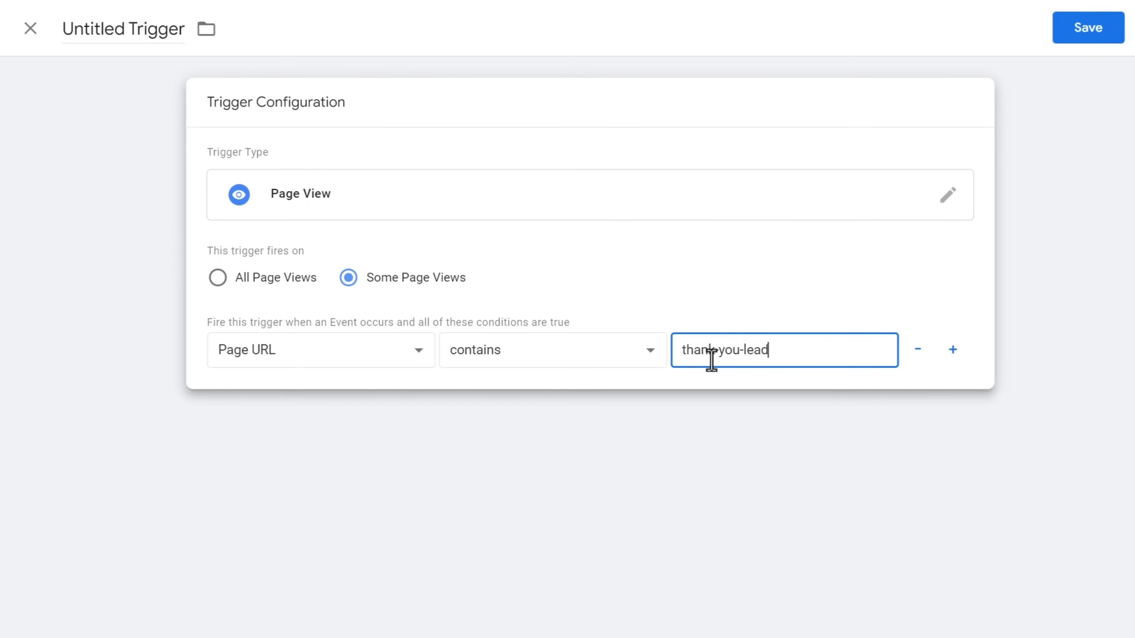
- Name the new trigger "Lead Submit" and save it to the untitled tag
click(105, 28)
text(Lead Submit)
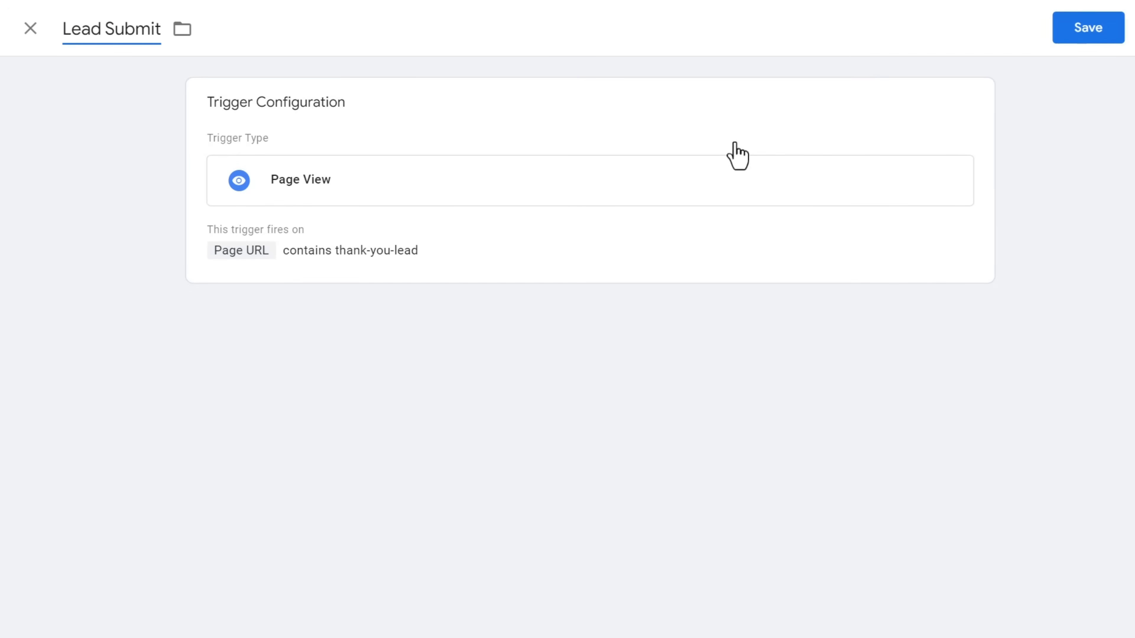
click(1095, 31)
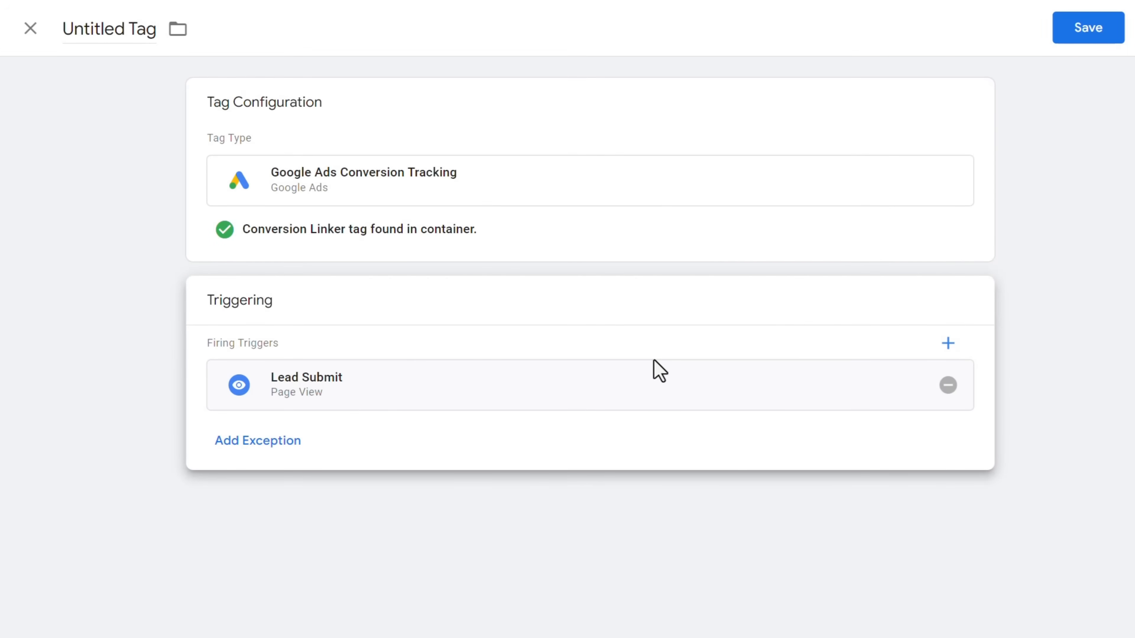
- Open the untitled tag's conversion fields, switch to Google Ads and finish the Add to Cart conversion action setup
click(539, 246)
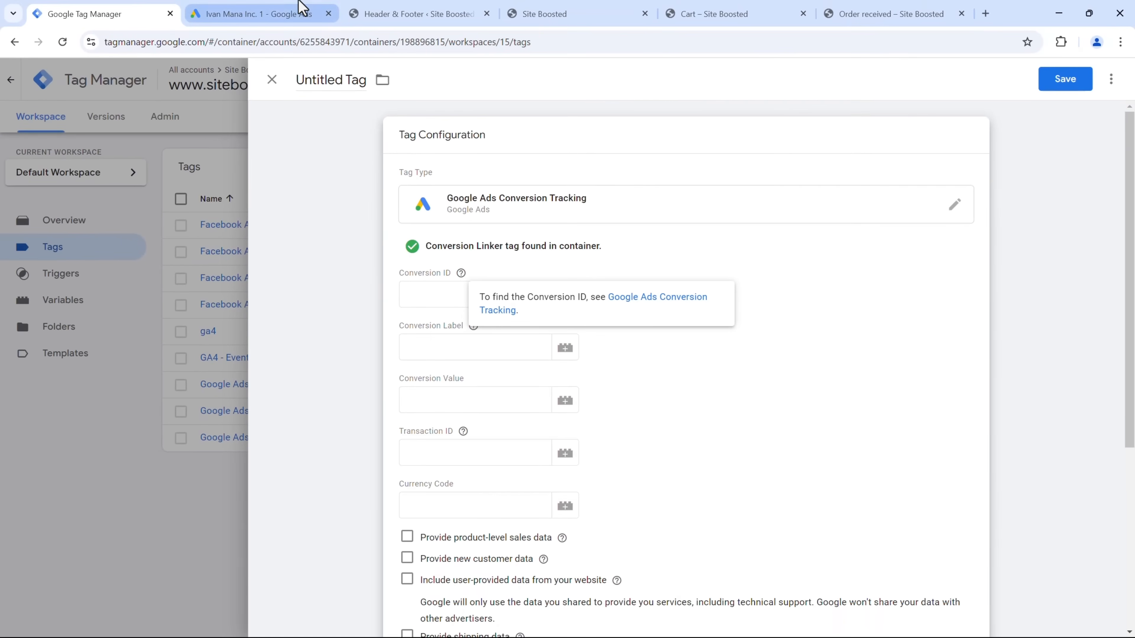
click(292, 12)
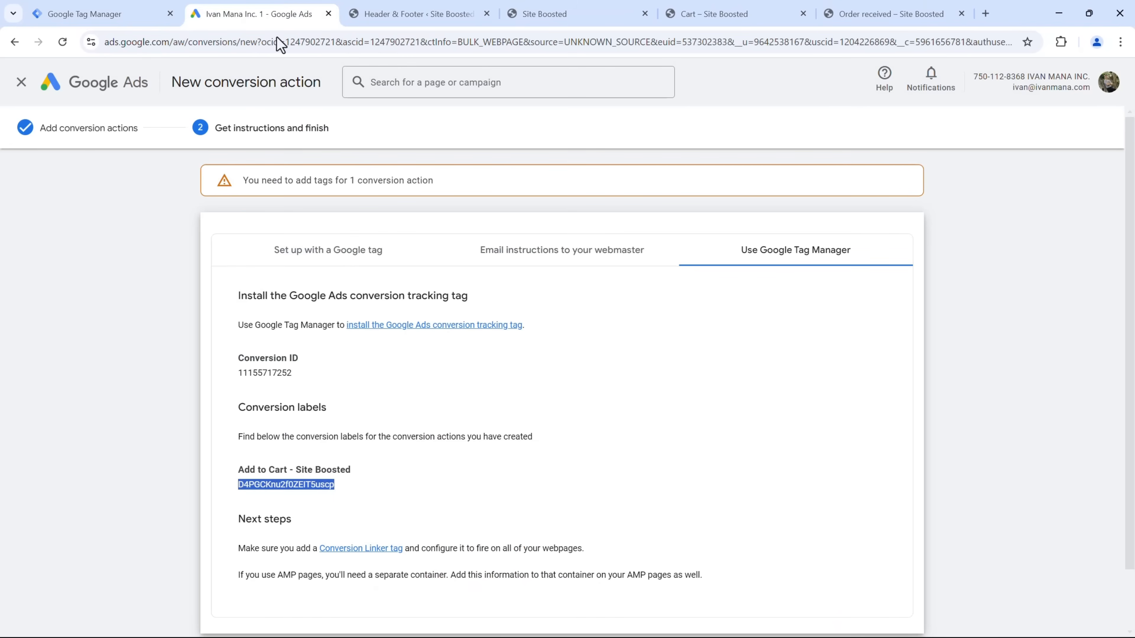
scroll(376, 437, down, 2)
click(224, 596)
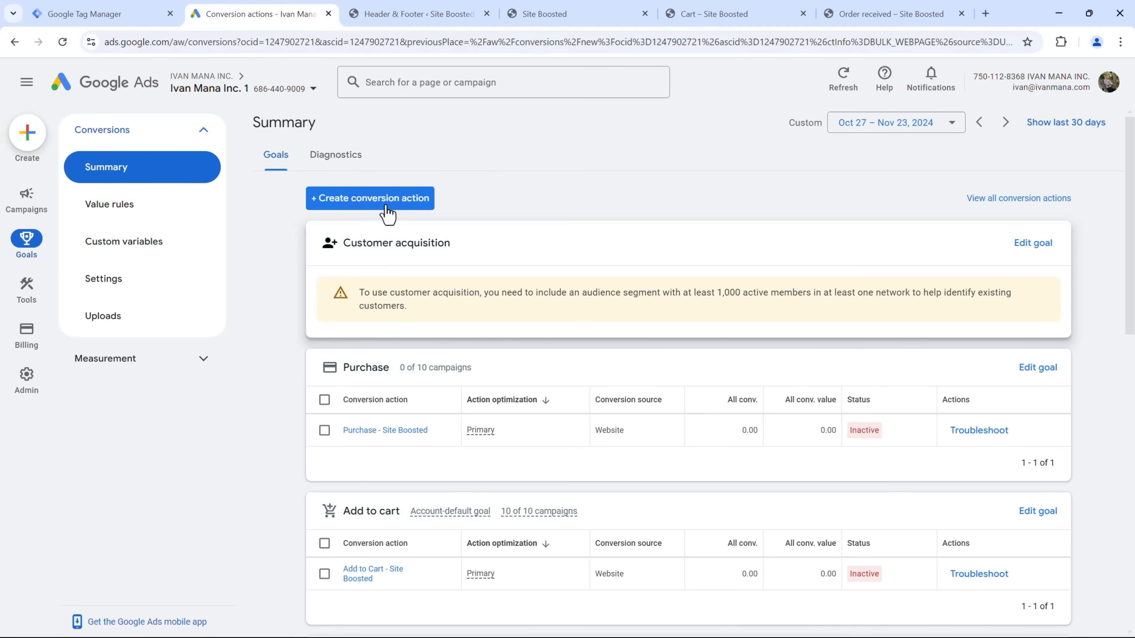
click(386, 199)
click(300, 297)
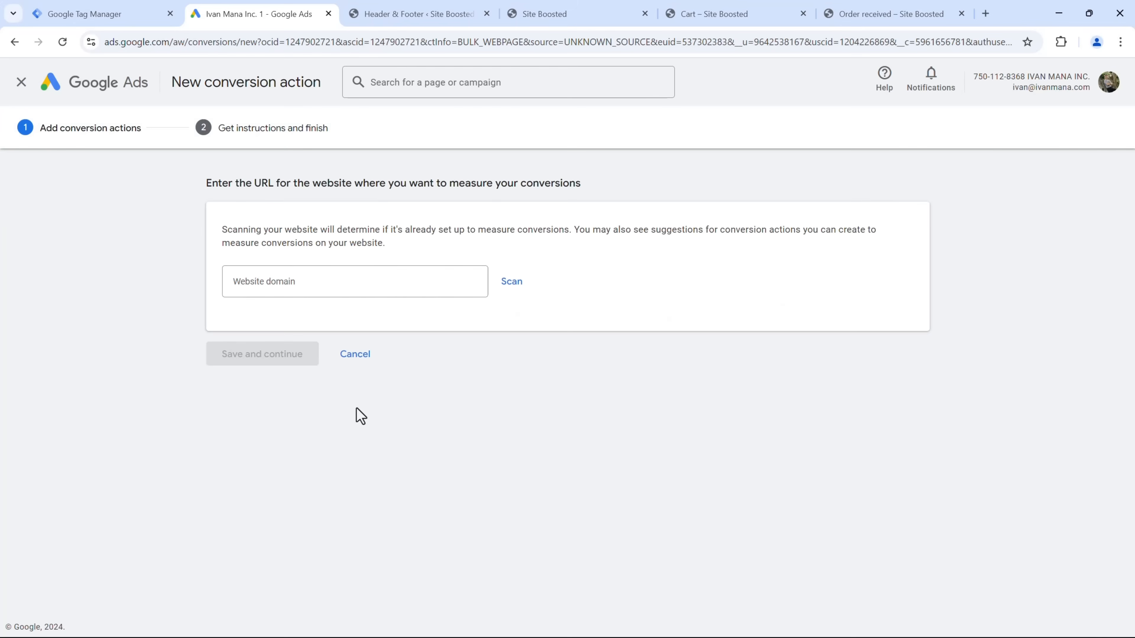
click(581, 5)
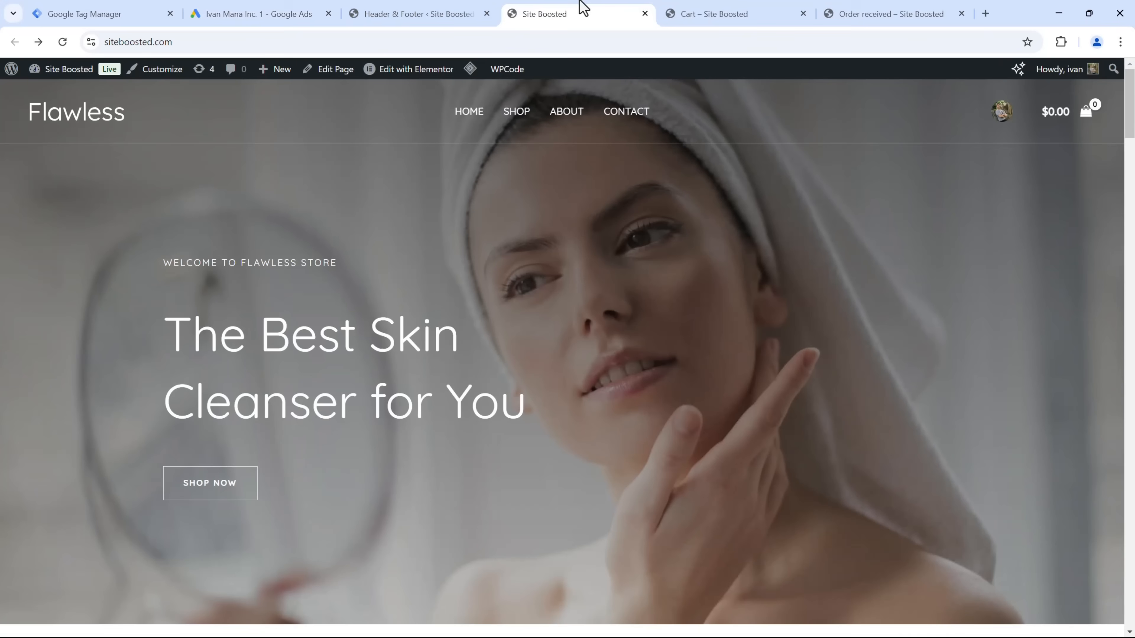
click(208, 40)
key(ctrl+c)
click(255, 13)
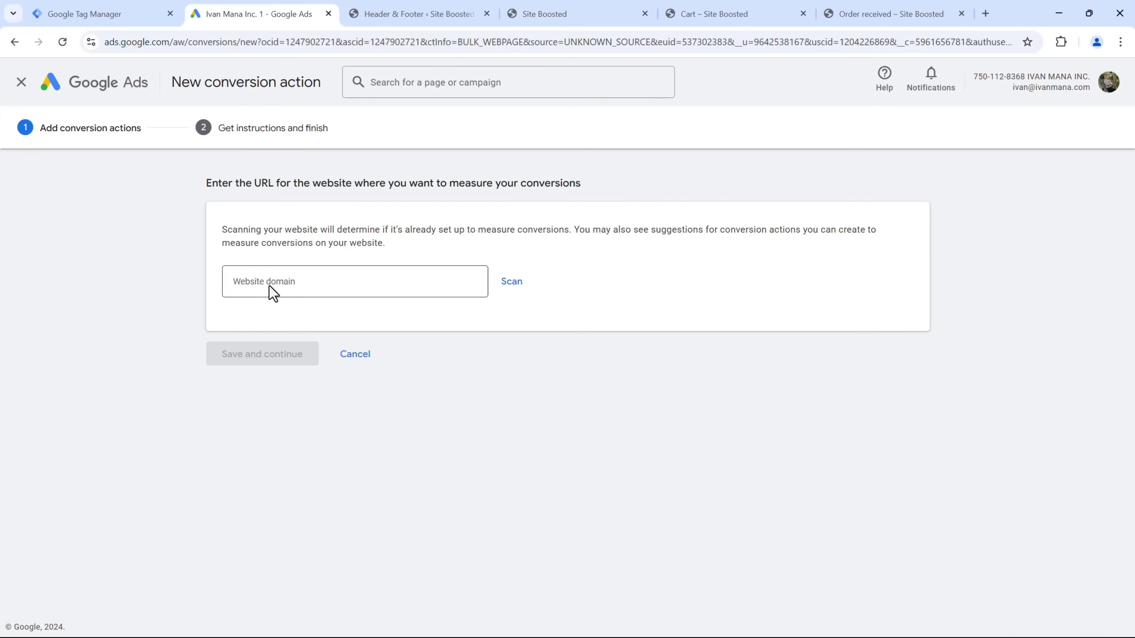
click(272, 289)
key(ctrl+v)
click(512, 283)
- Add a conversion action manually with the Submit lead form goal category and expand its optimization options
scroll(281, 523, down, 1)
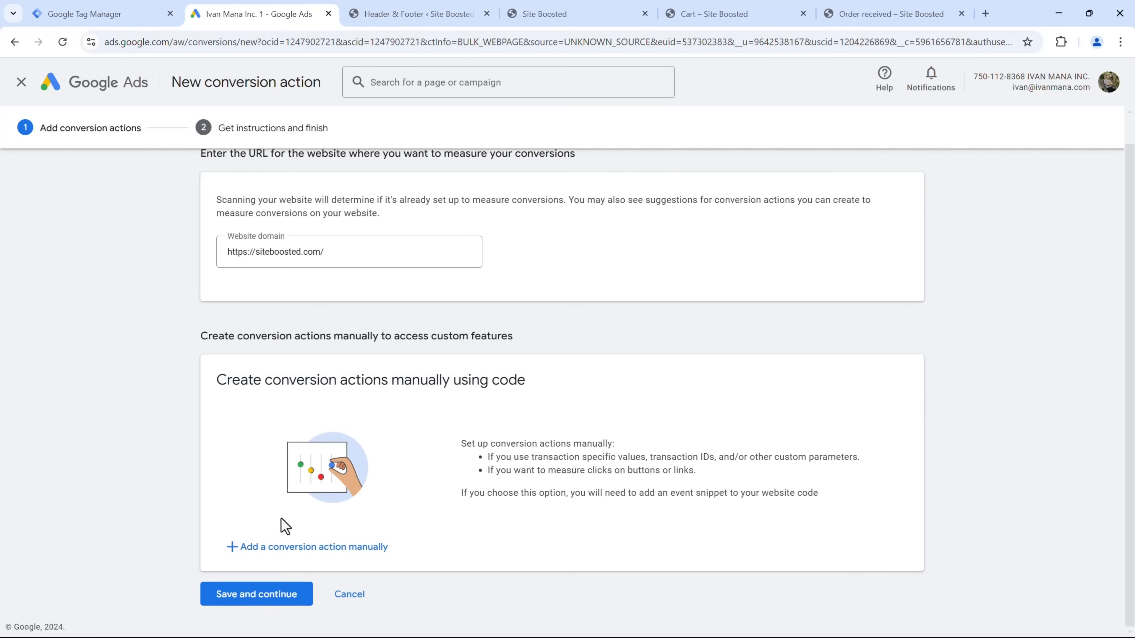
click(296, 546)
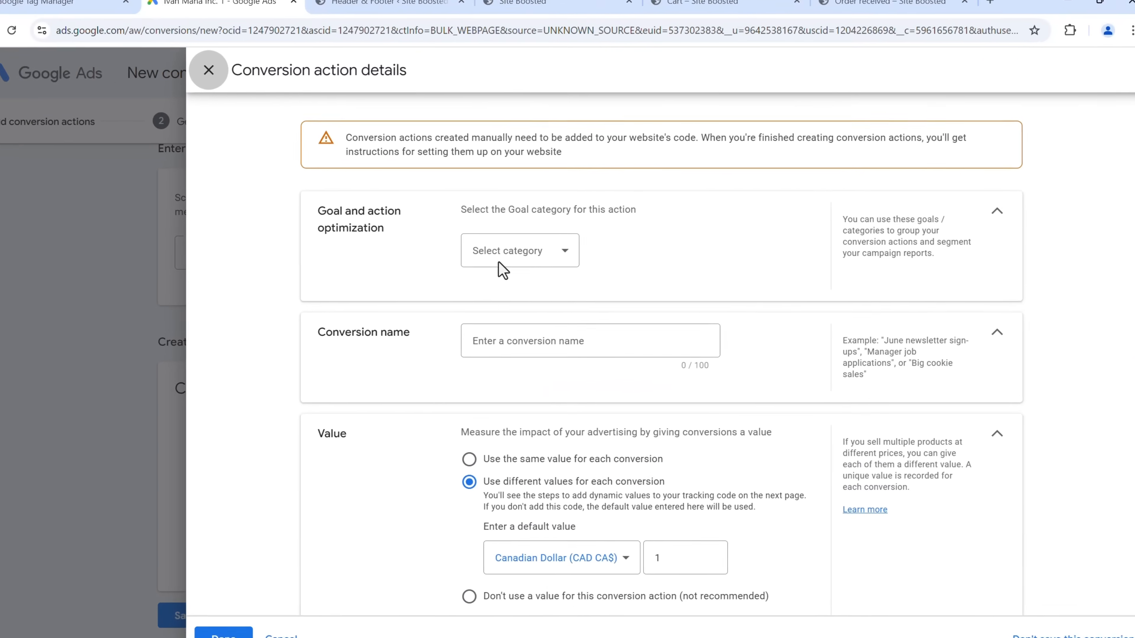
click(532, 255)
scroll(425, 375, down, 4)
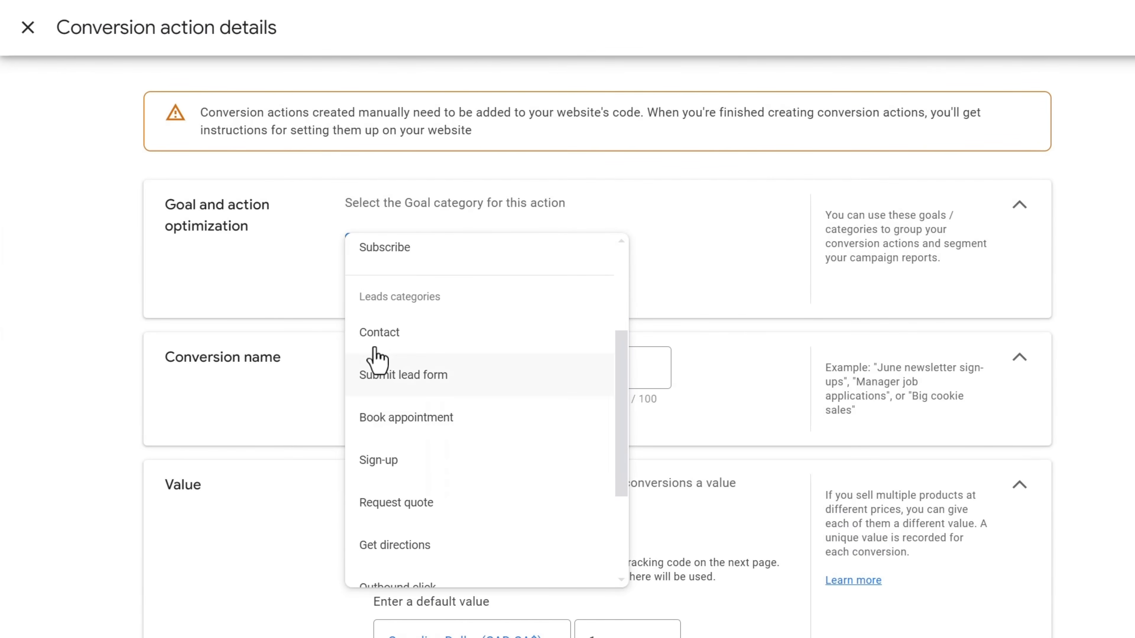
scroll(449, 477, down, 3)
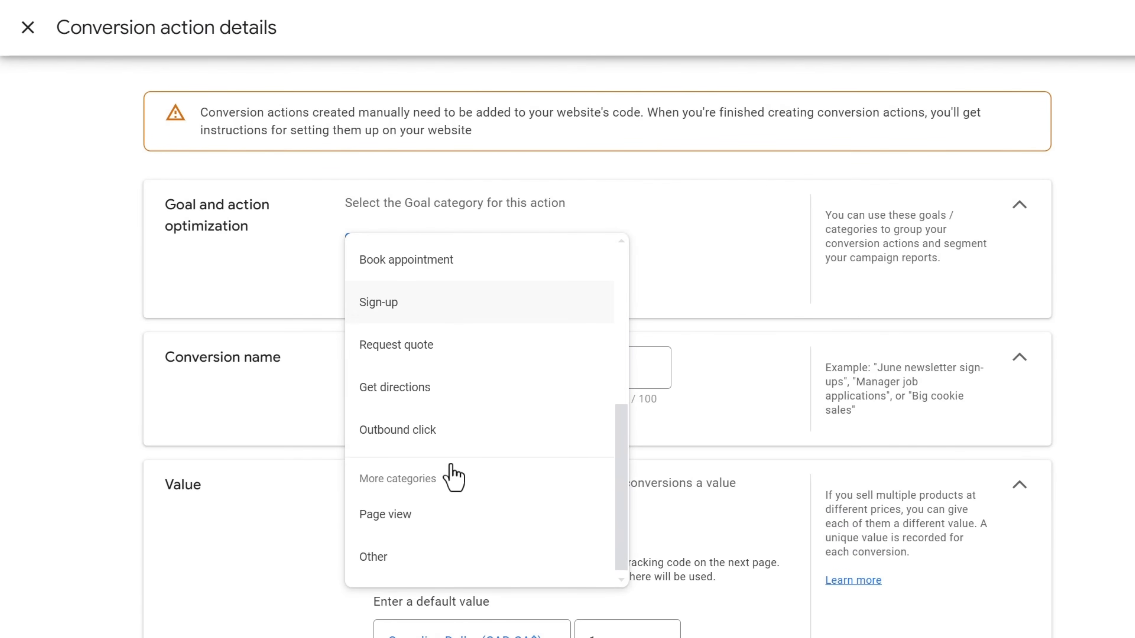
scroll(479, 456, up, 4)
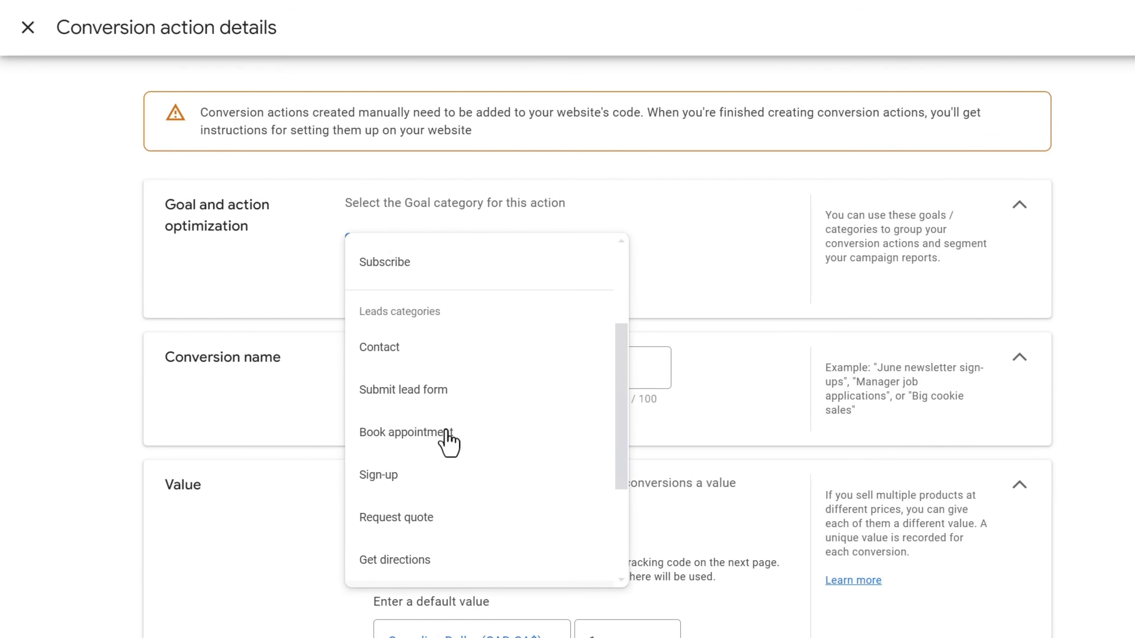
click(421, 392)
click(410, 437)
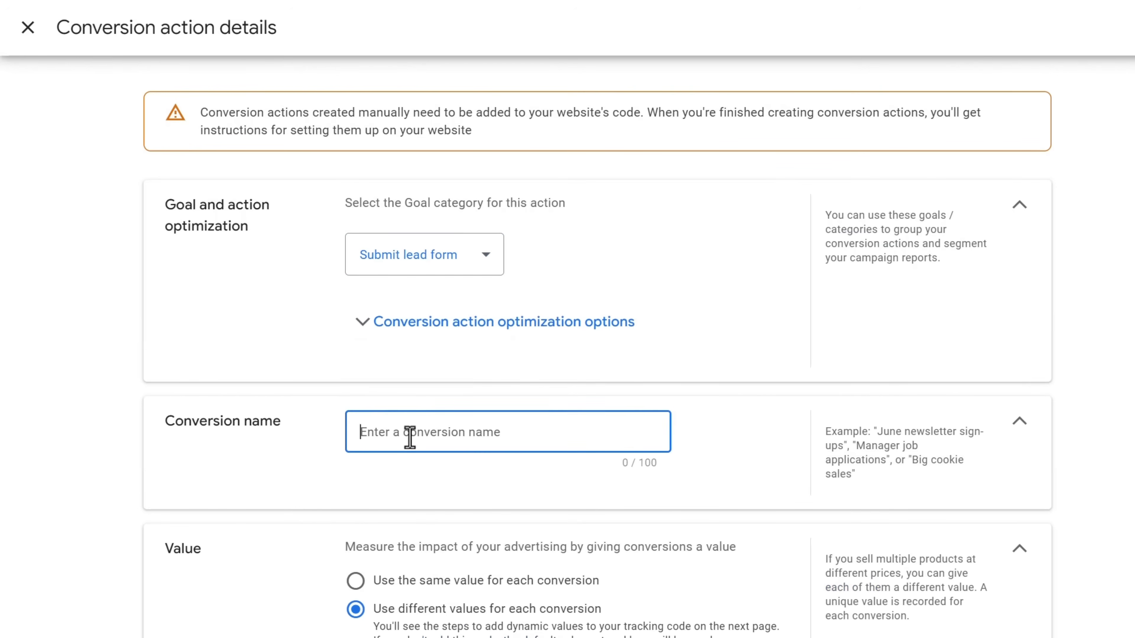
click(461, 323)
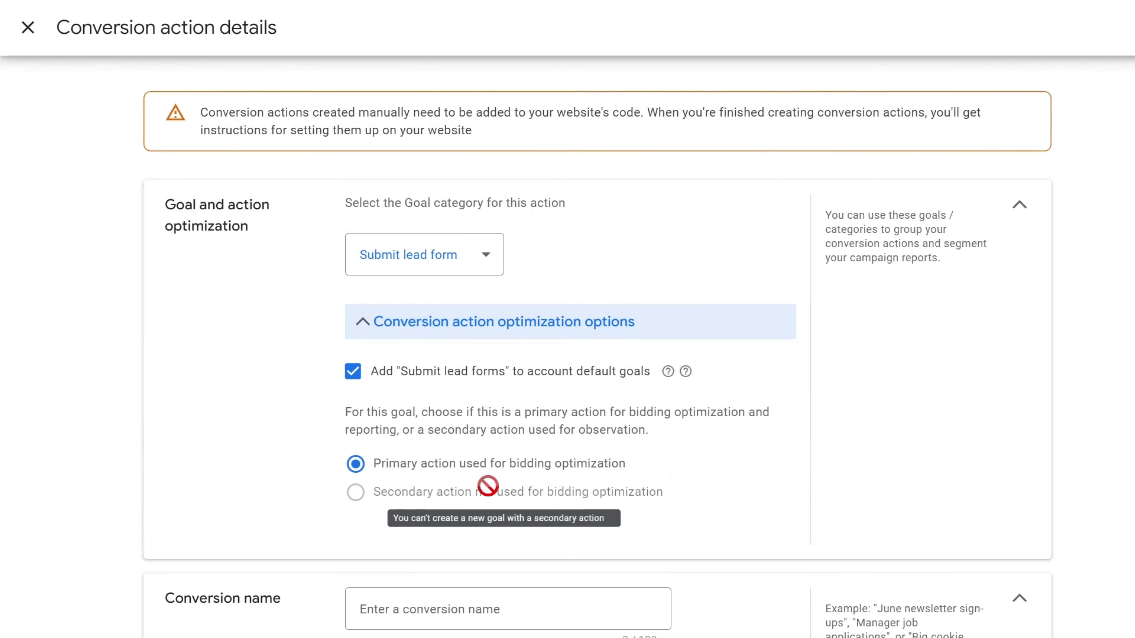
- Set the lead conversion action to use no value and to count One conversion per click
scroll(286, 460, down, 12)
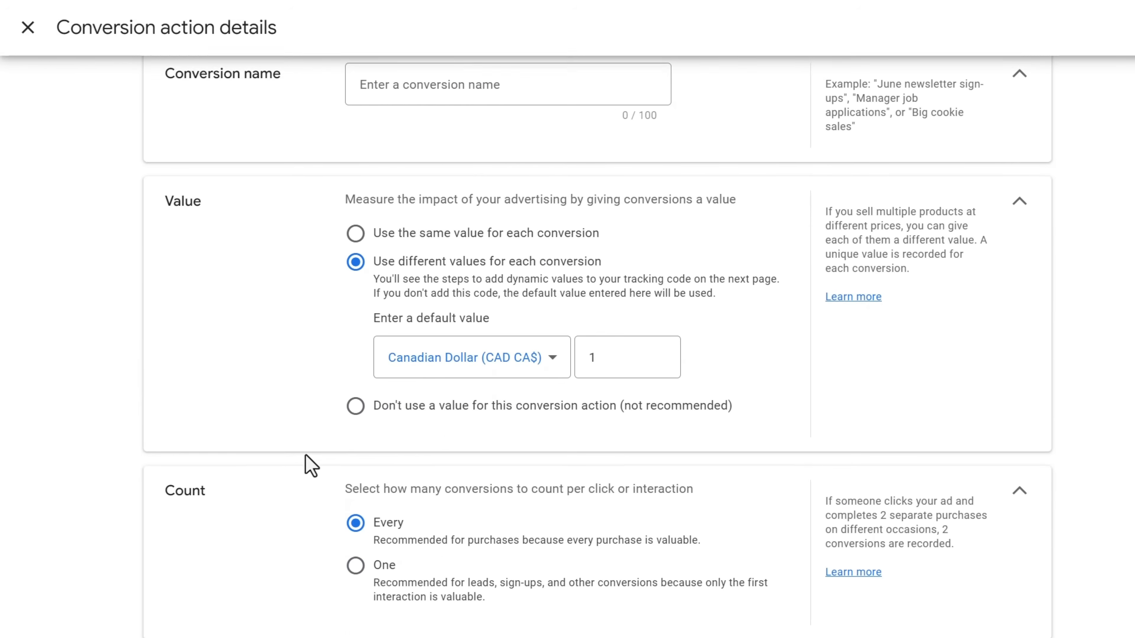
click(385, 399)
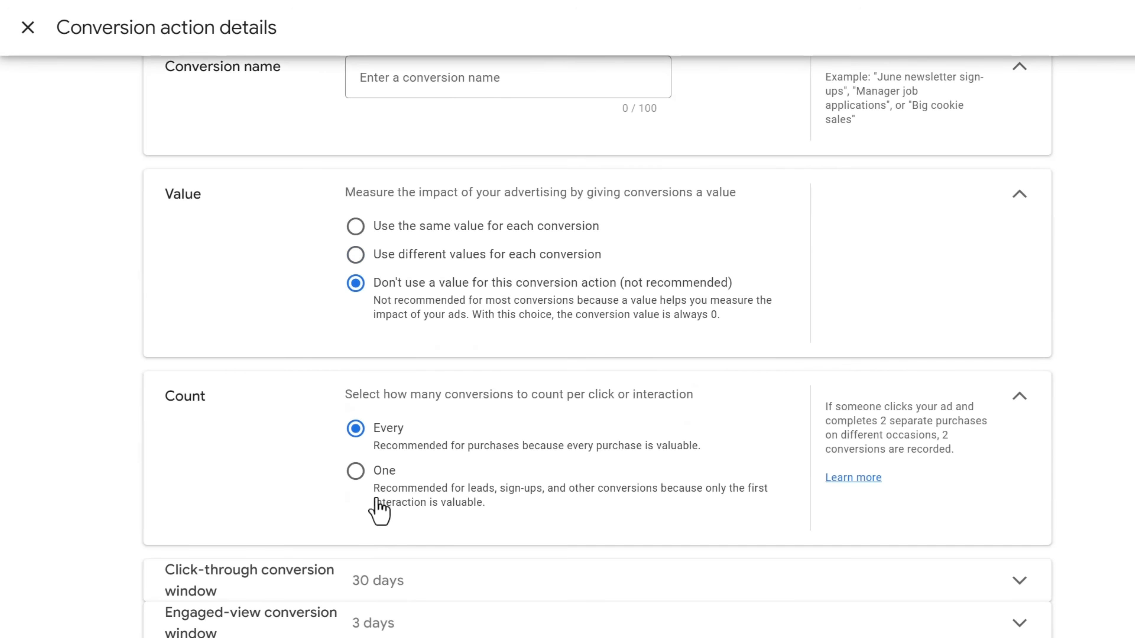
click(383, 474)
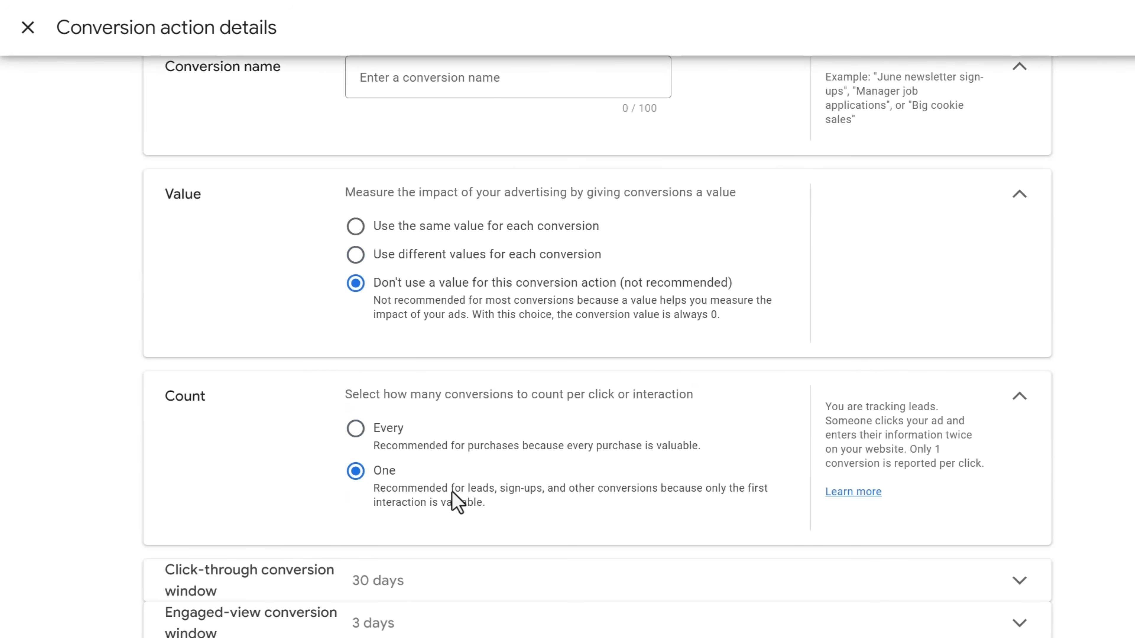
- Discard the lead form conversion action without saving and return to the conversions summary
scroll(455, 503, down, 5)
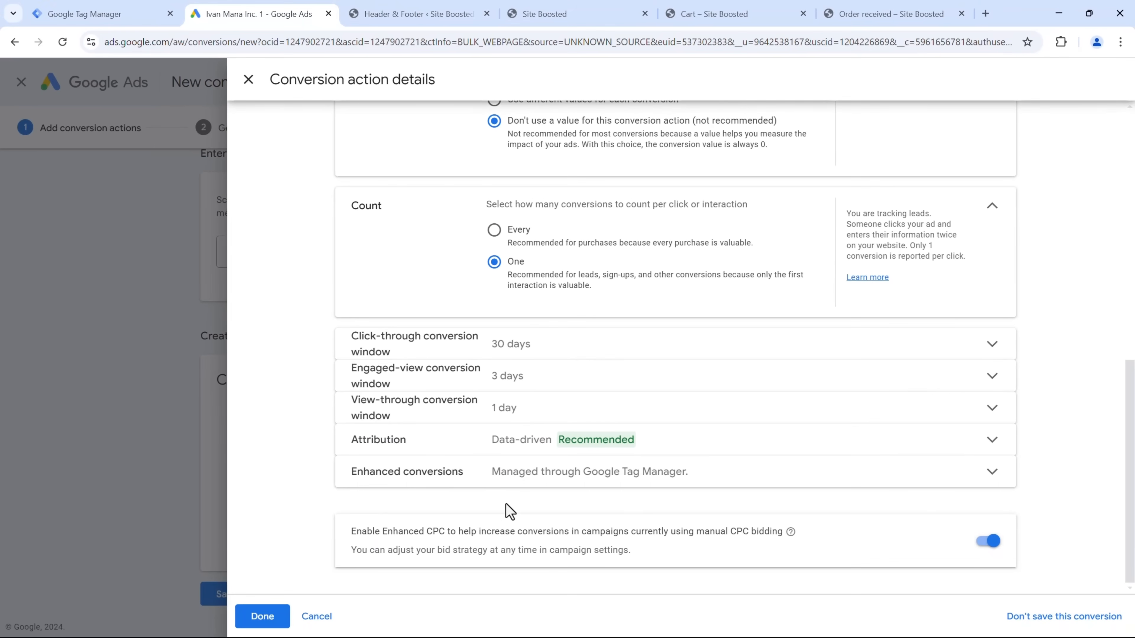
click(315, 623)
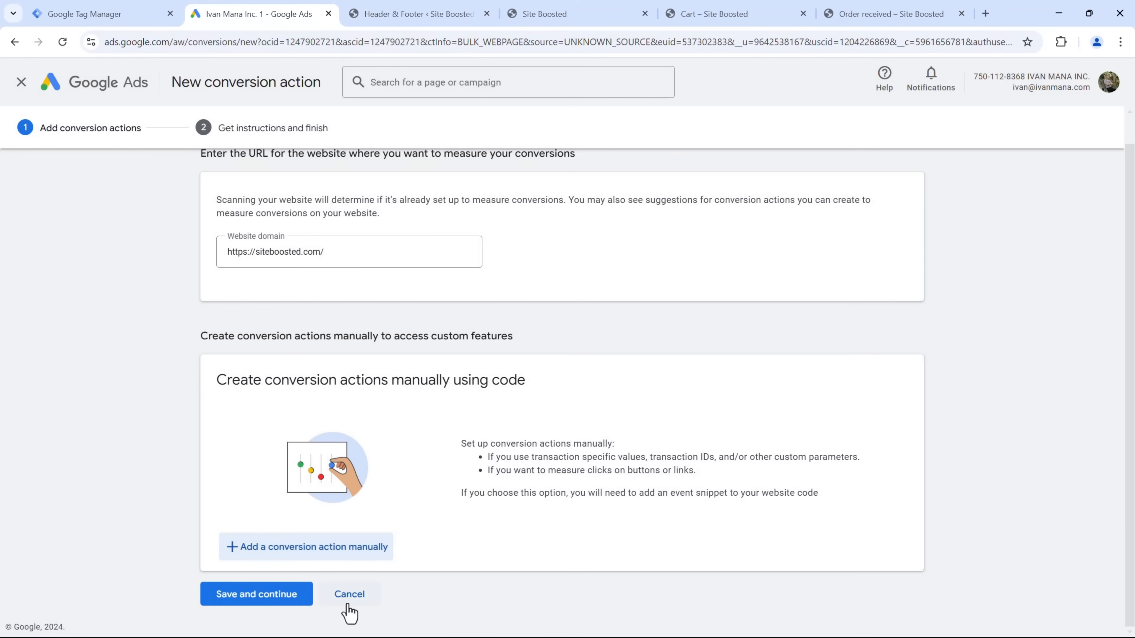
click(348, 607)
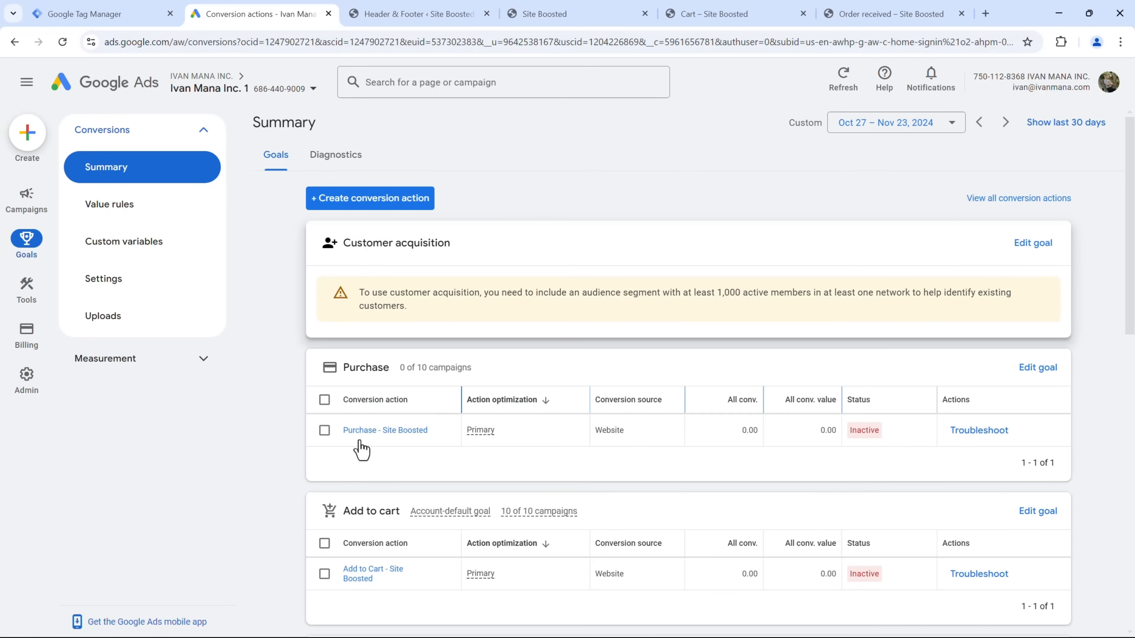
- Check the action optimization of the Purchase - Site Boosted and Add to Cart - Site Boosted conversion actions
scroll(281, 493, down, 2)
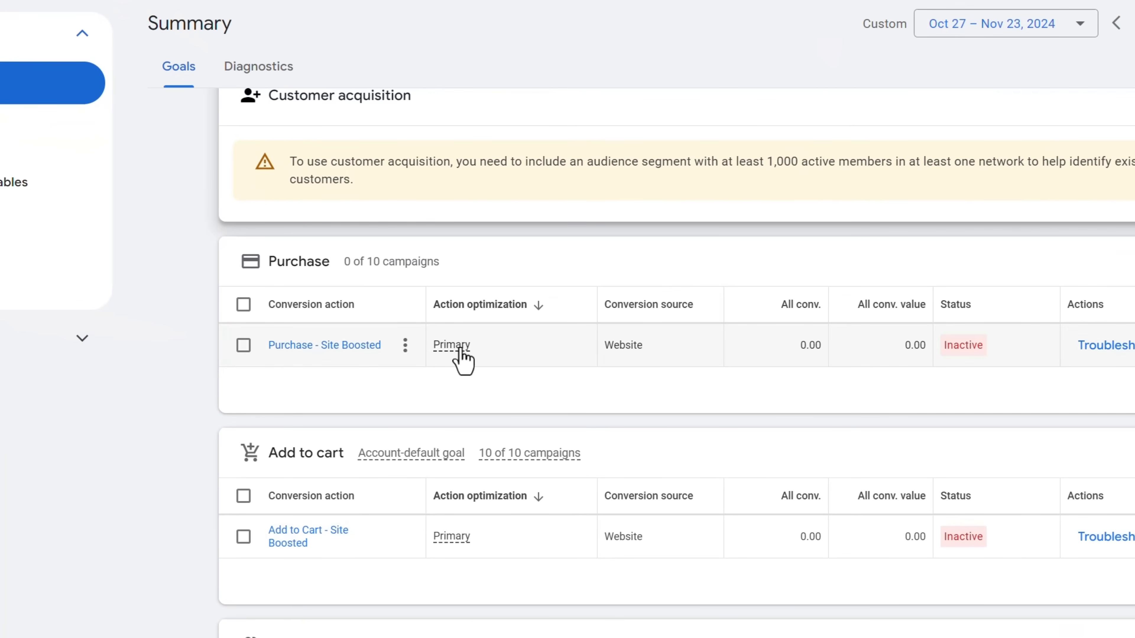
mouse_move(458, 351)
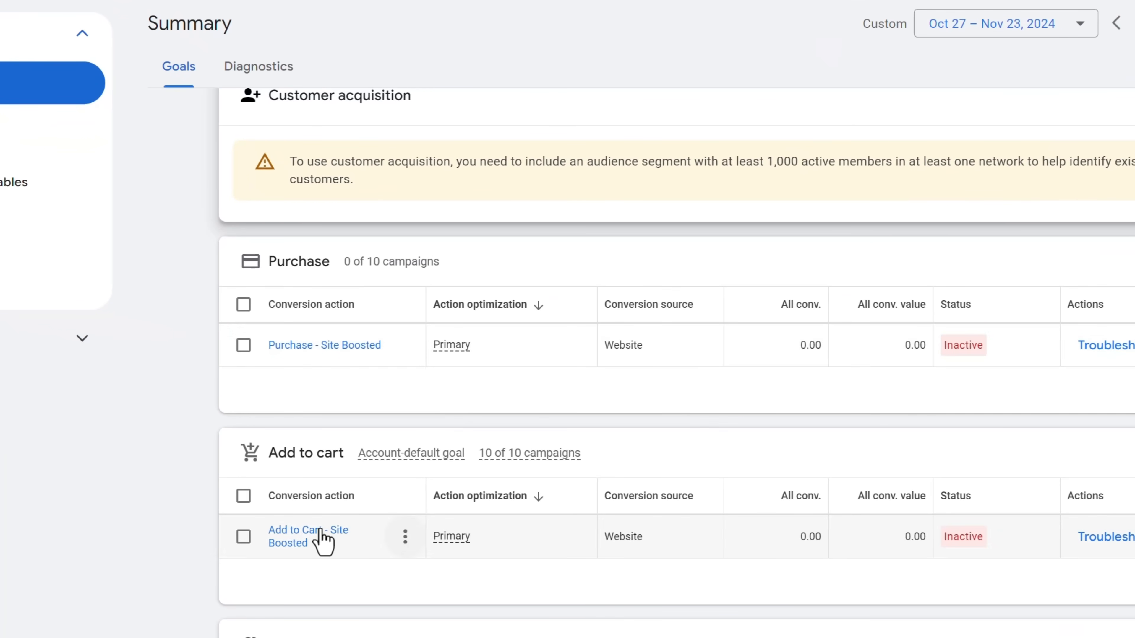
mouse_move(456, 551)
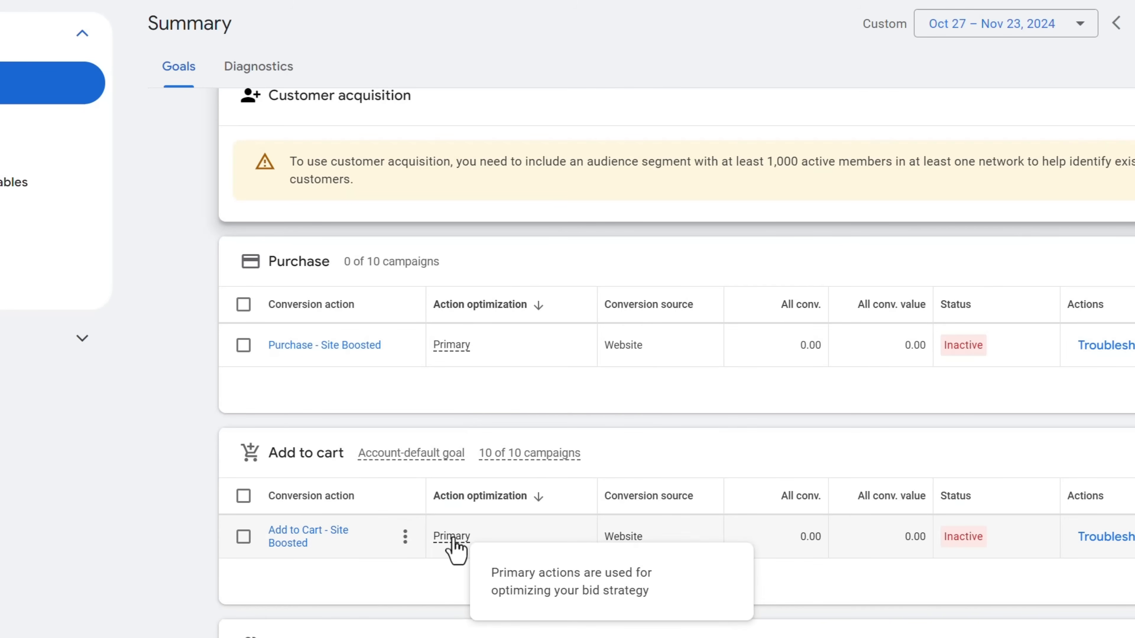
- Set the Add to Cart - Site Boosted conversion action as a secondary action not used for bidding optimization and return to the conversions summary
click(285, 539)
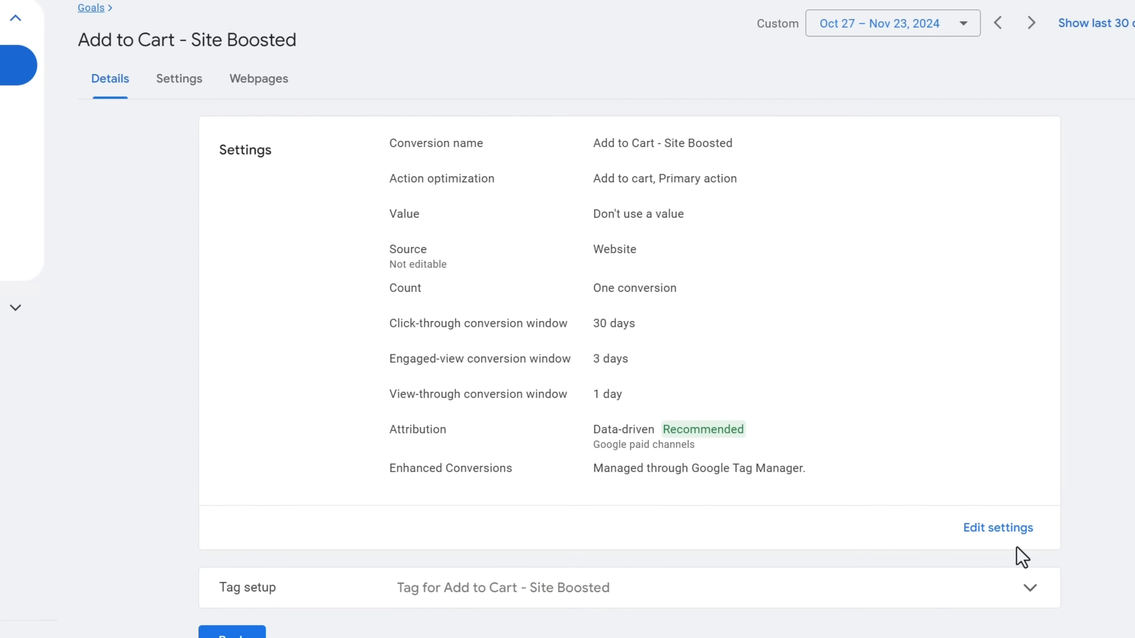
click(998, 529)
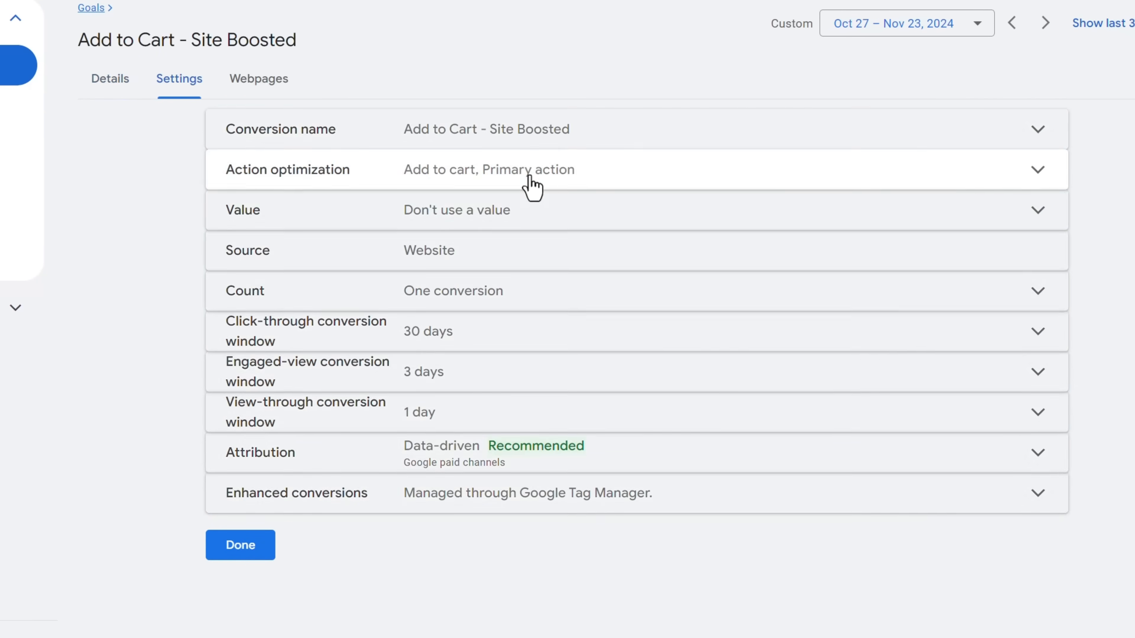
click(530, 179)
click(449, 275)
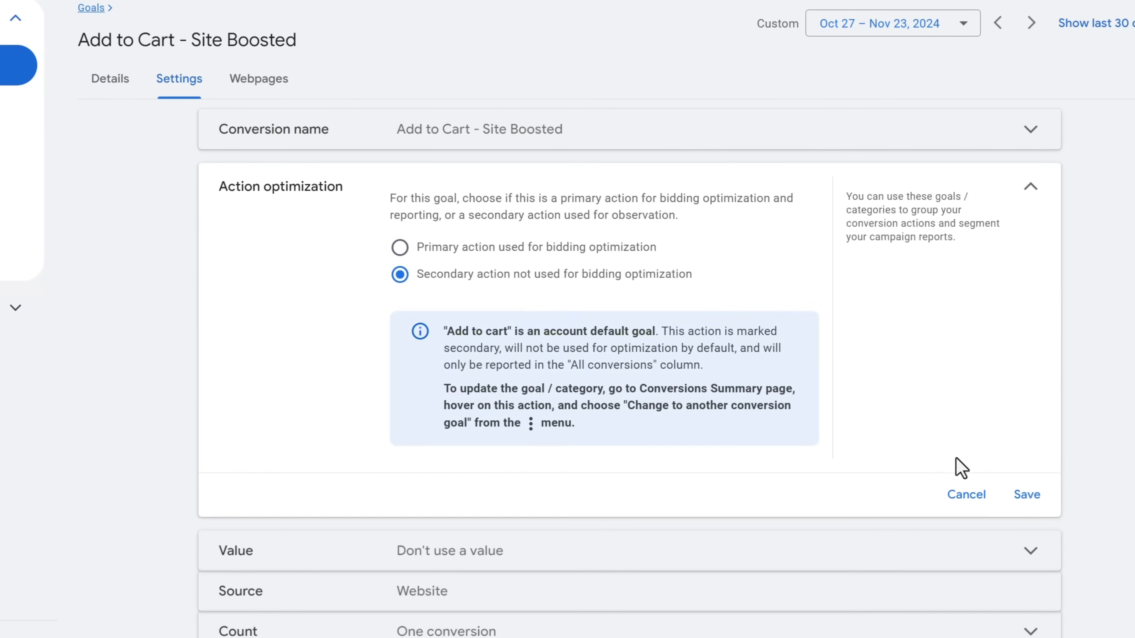
click(1028, 496)
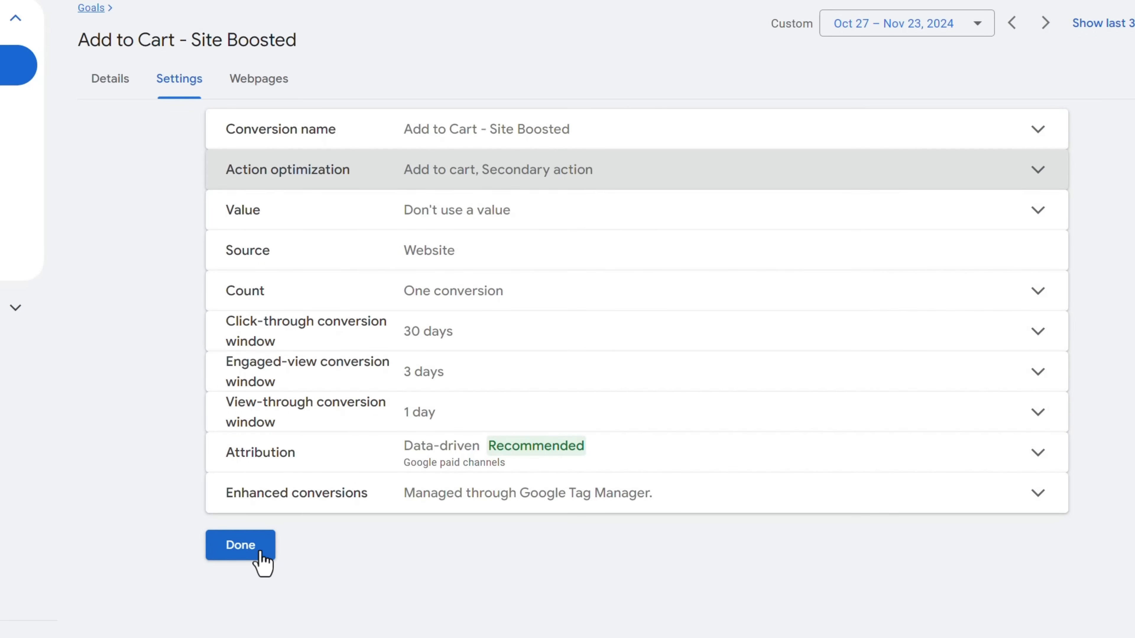
click(261, 557)
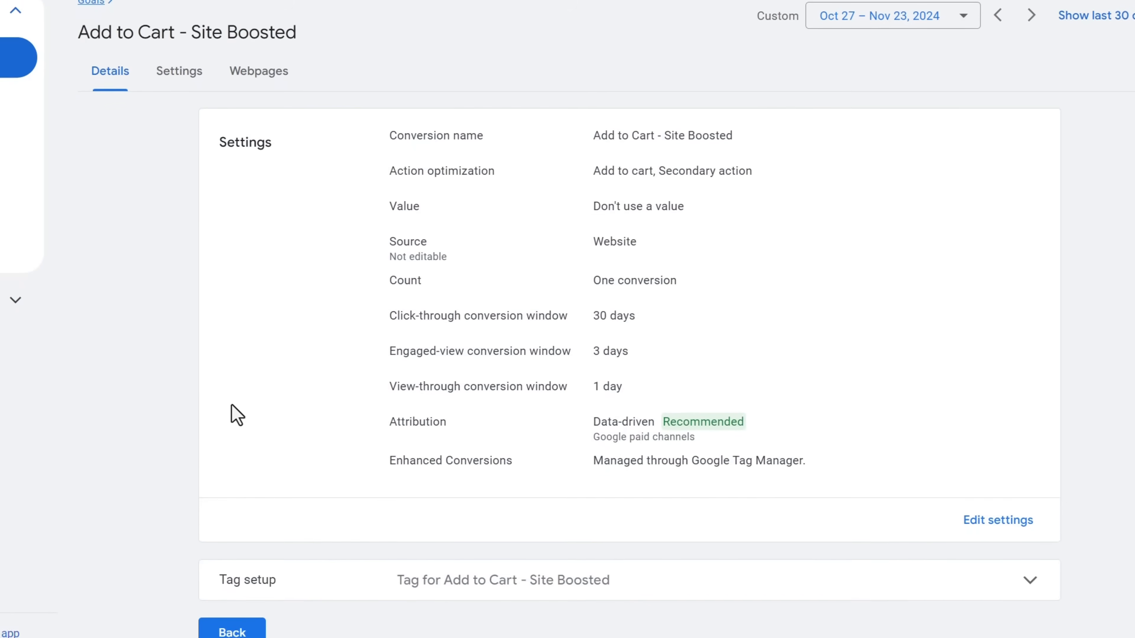
click(246, 618)
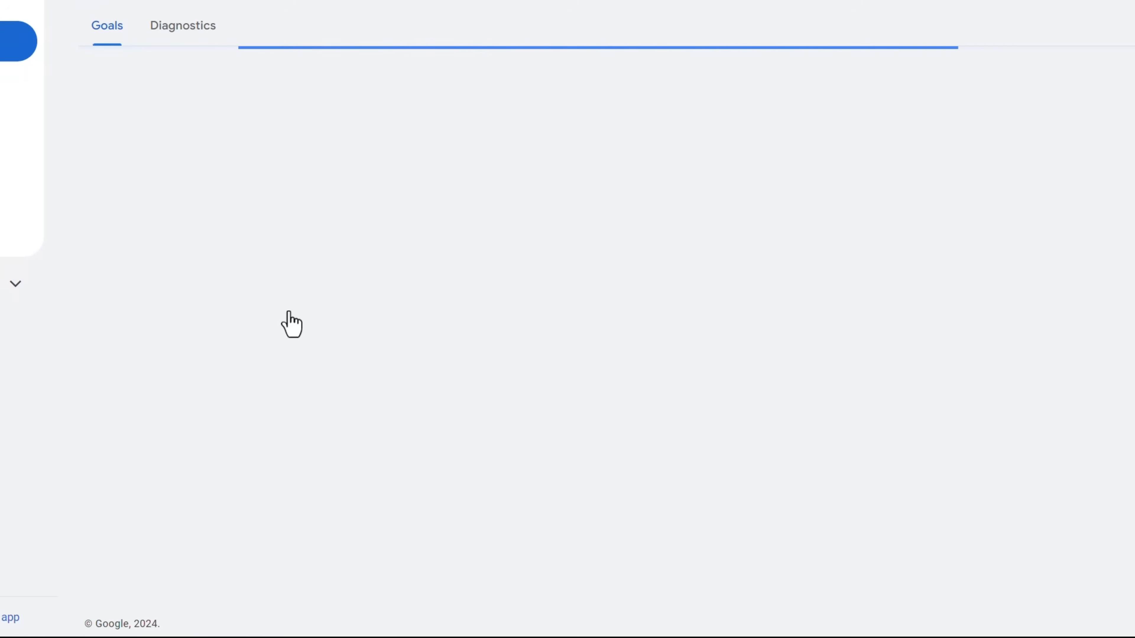
scroll(140, 426, down, 2)
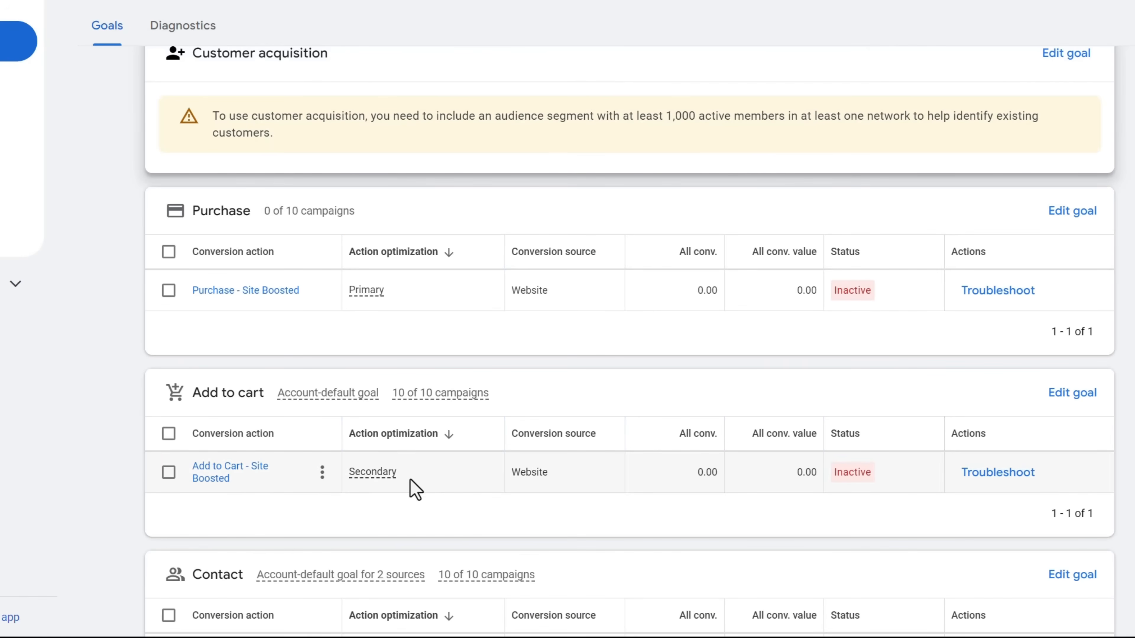
scroll(124, 410, up, 1)
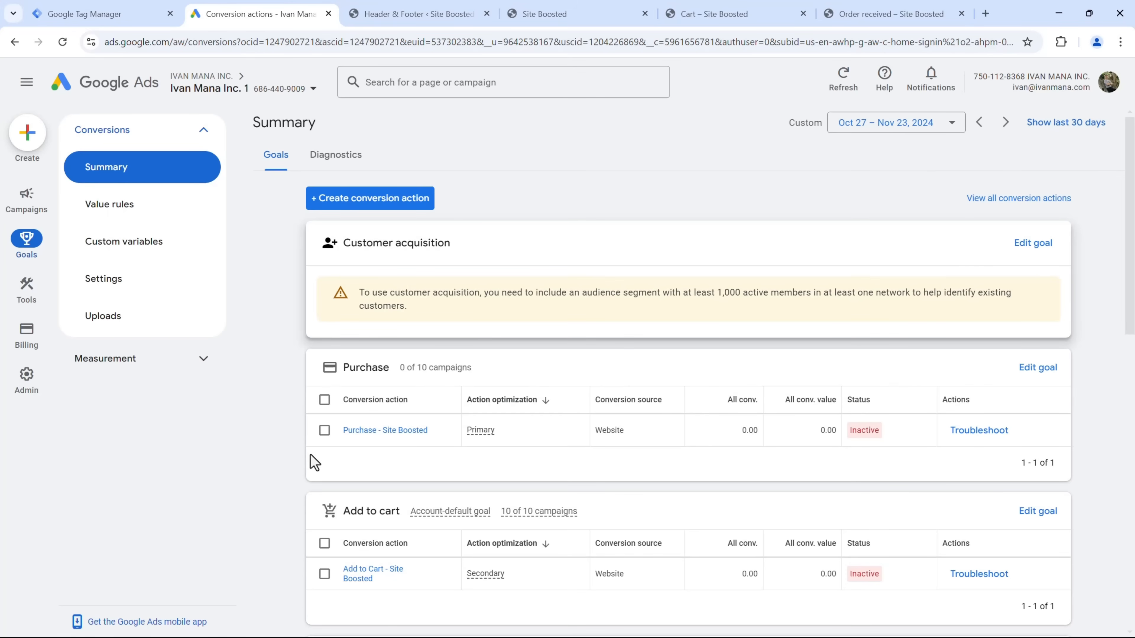
click(72, 12)
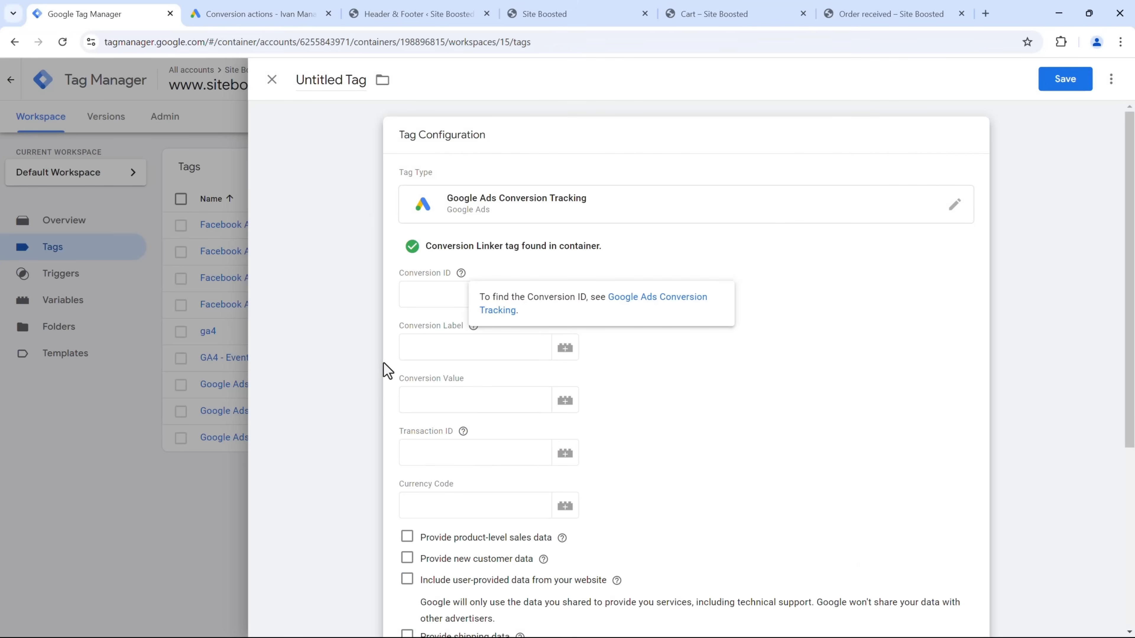
click(203, 431)
click(704, 242)
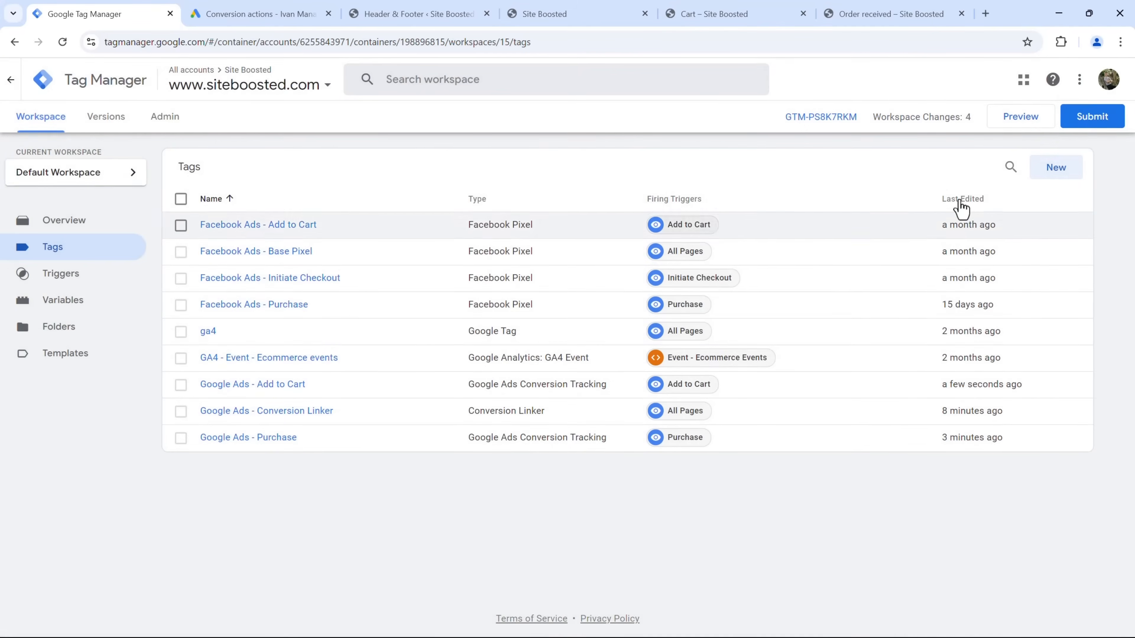
click(971, 89)
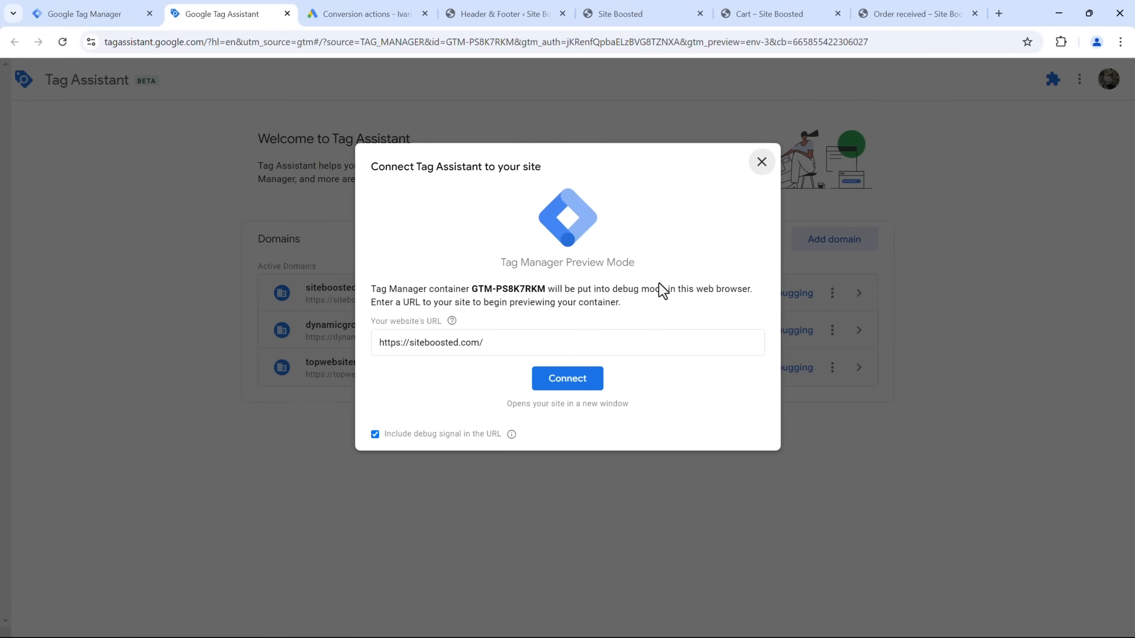
click(541, 379)
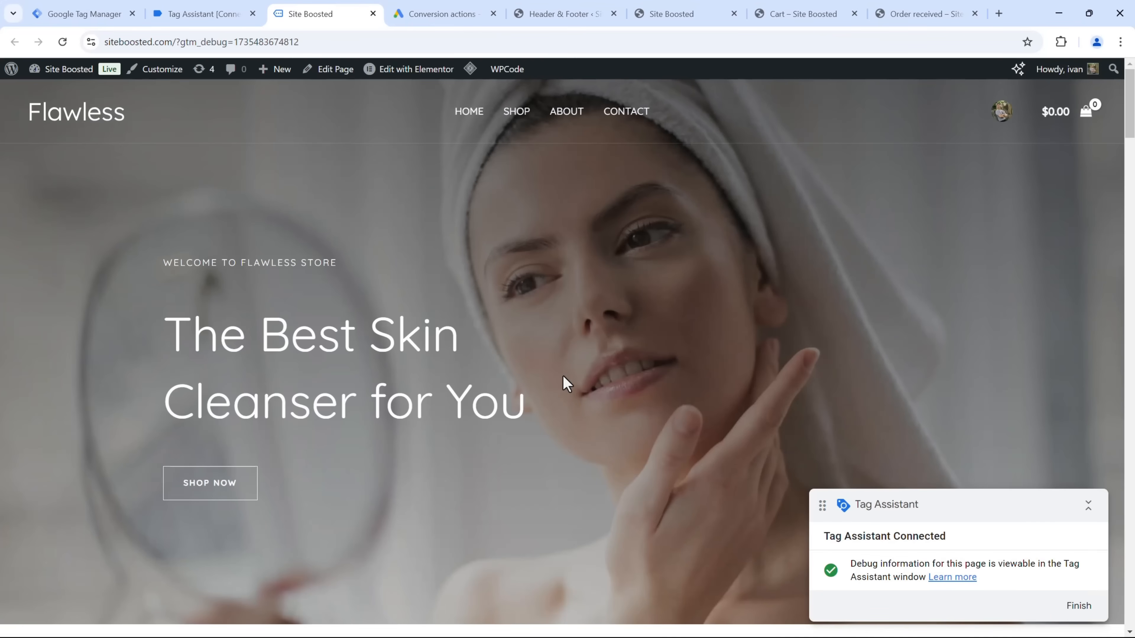
- Add the Soothing Sunscreen Gel to the cart, view the cart, and check the fired tags in Tag Assistant
scroll(563, 374, down, 10)
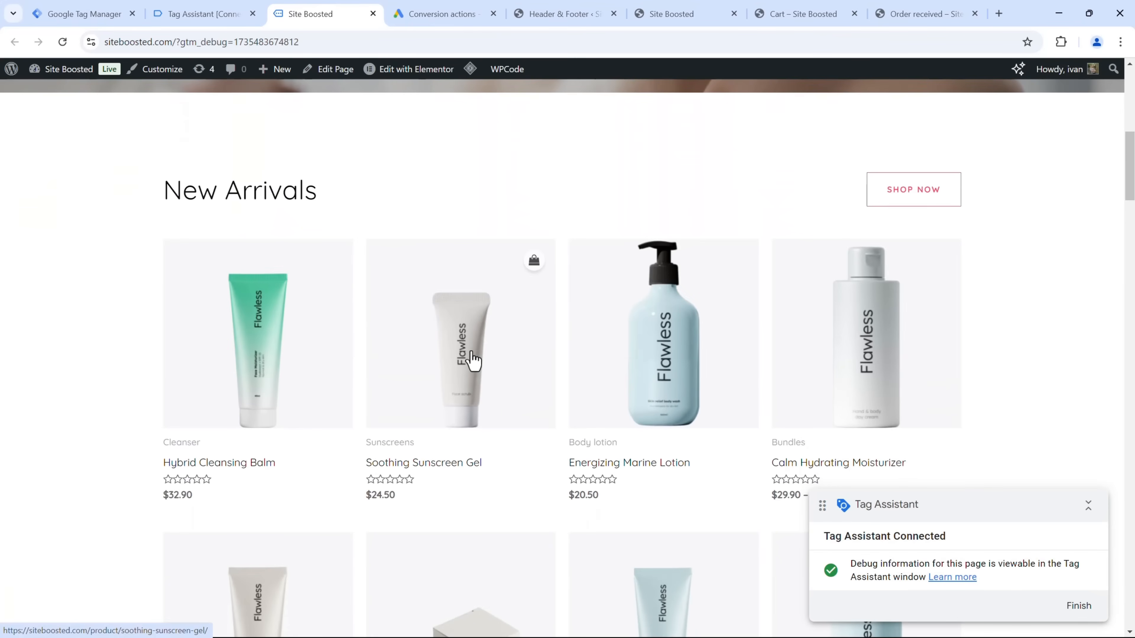
click(473, 360)
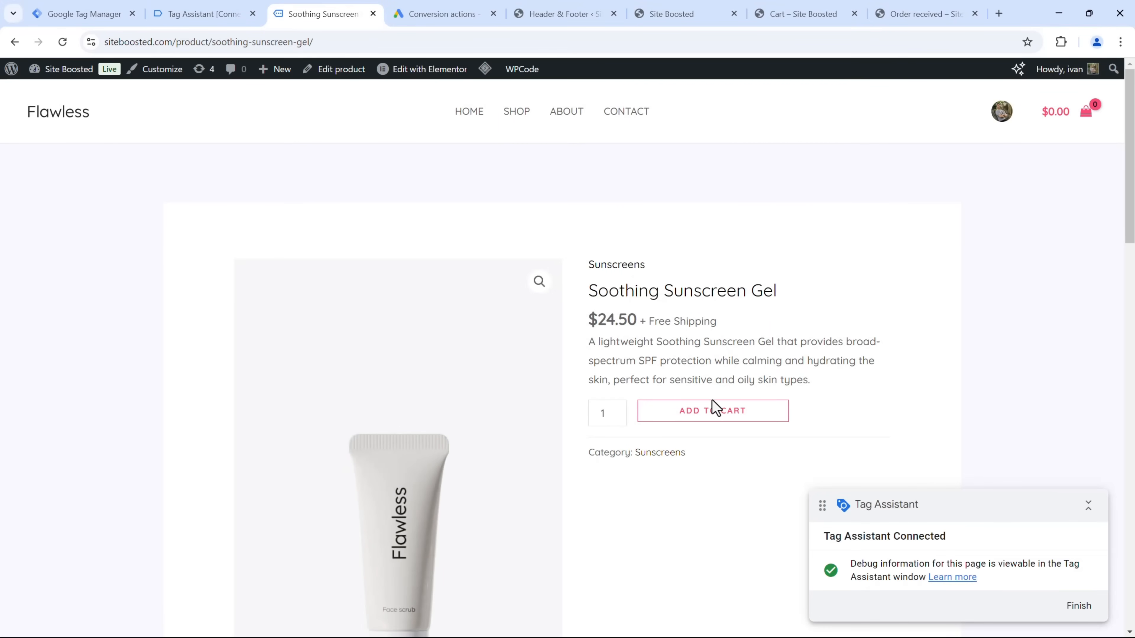
click(710, 411)
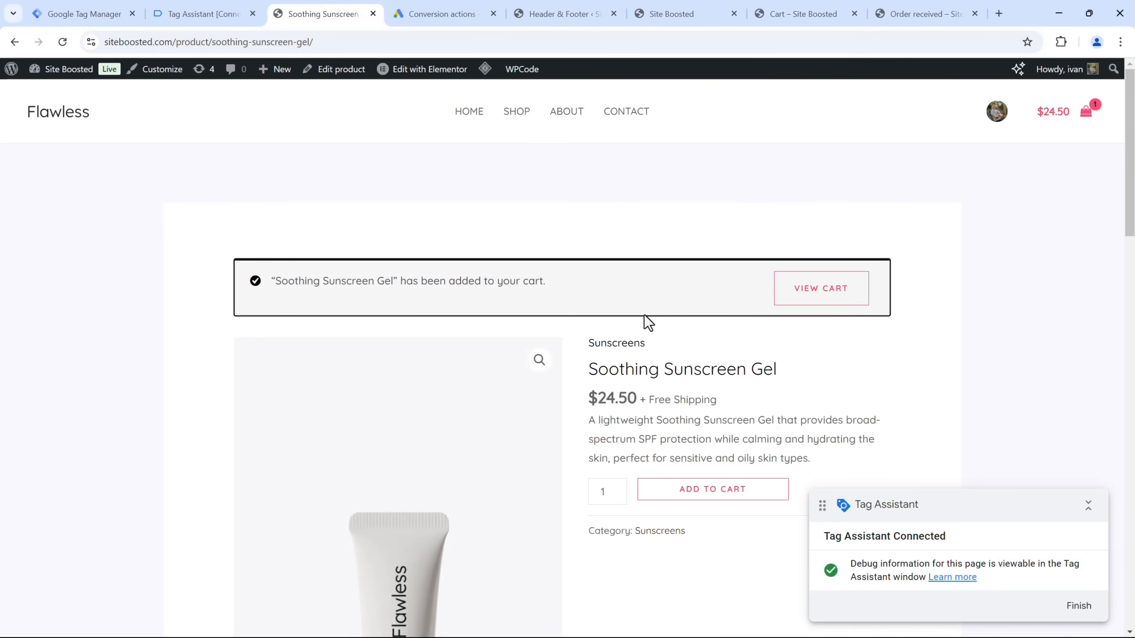
click(839, 297)
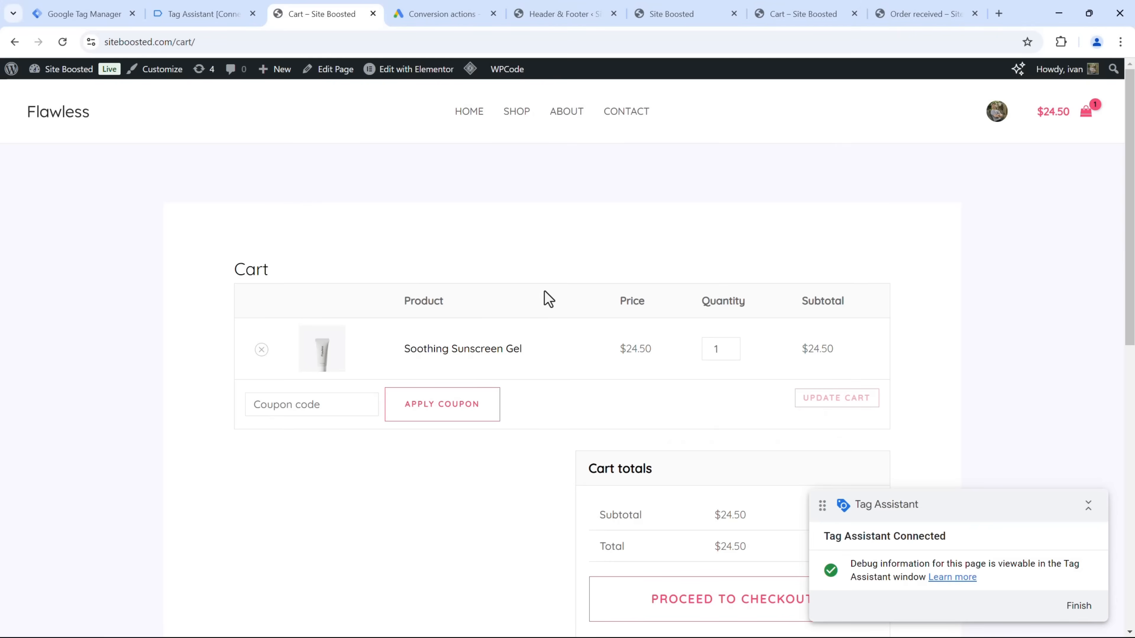
click(207, 17)
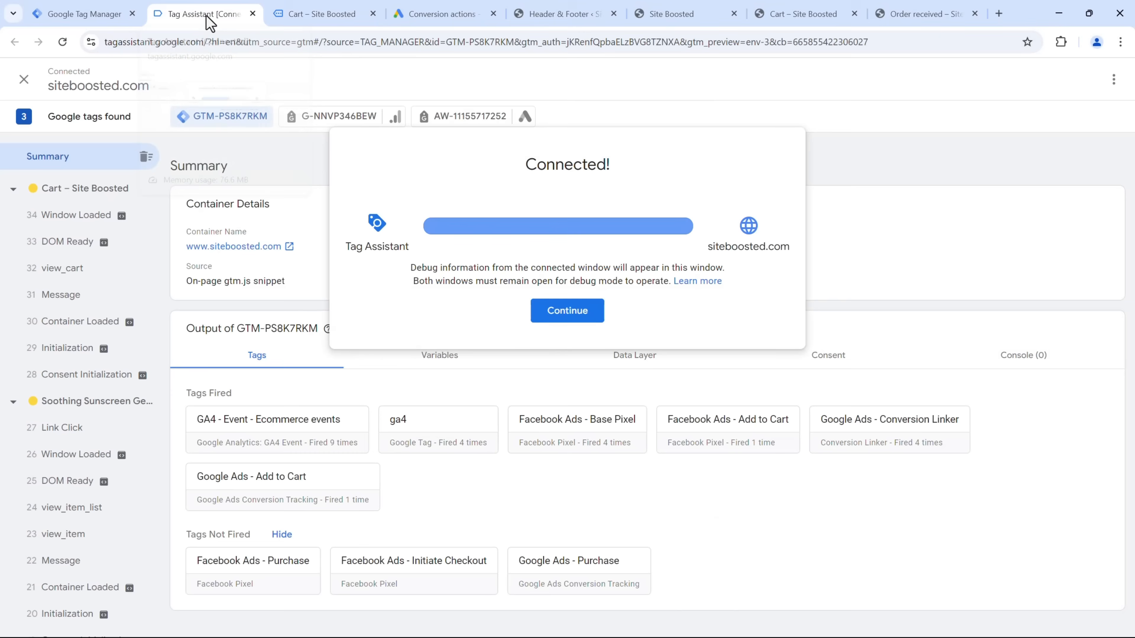
click(564, 308)
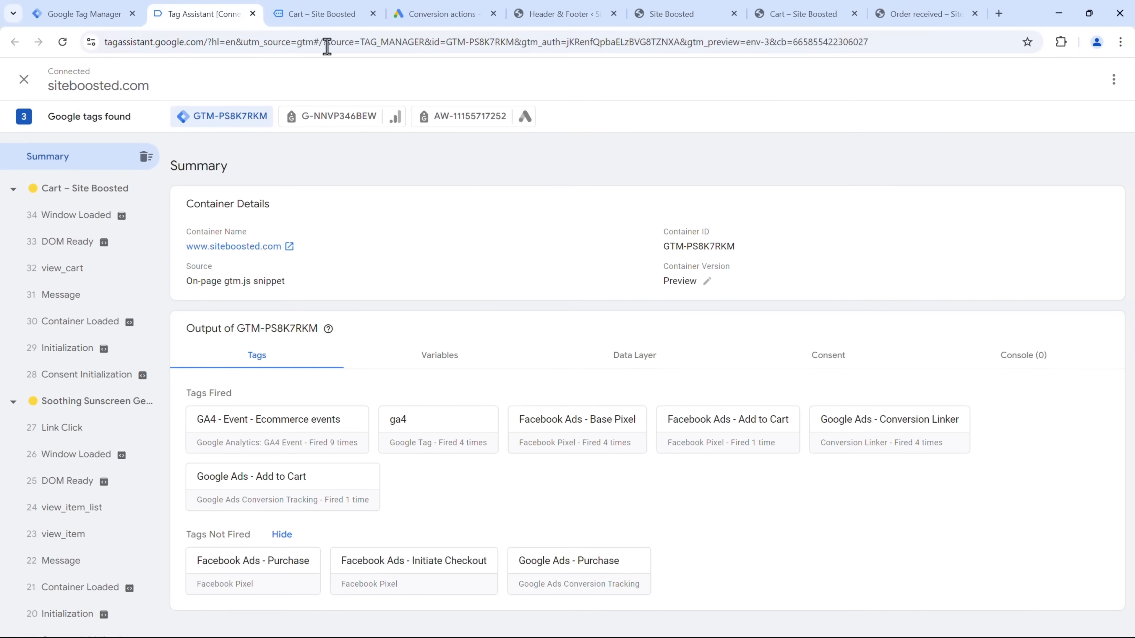
- Proceed from the cart to checkout and place the test order with the prefilled billing details and saved card
click(308, 12)
scroll(761, 424, down, 3)
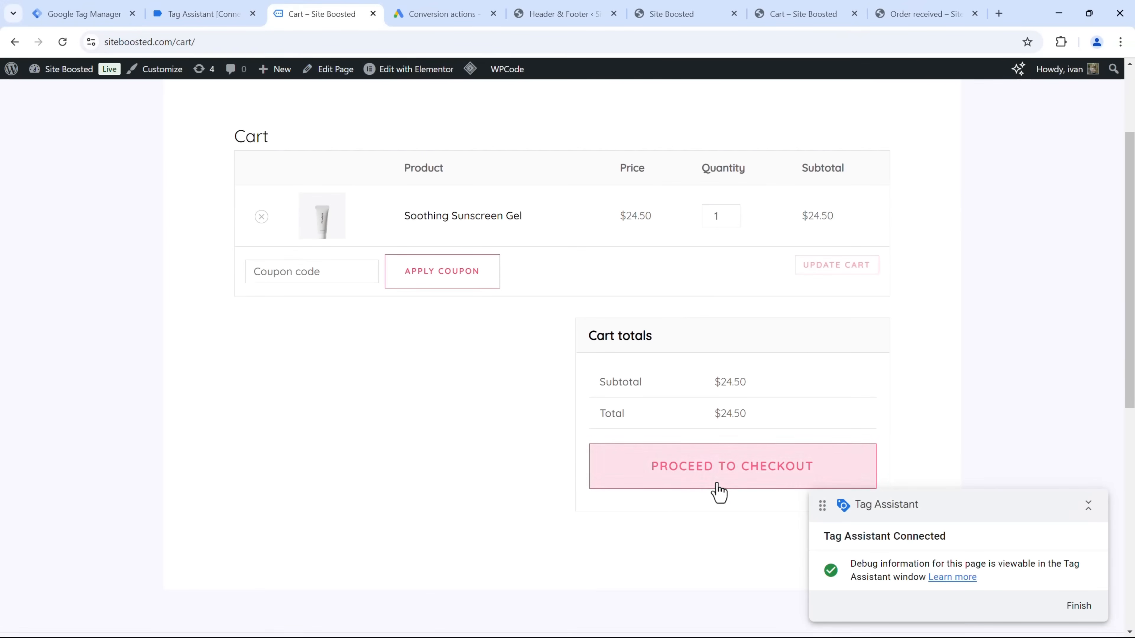
click(699, 479)
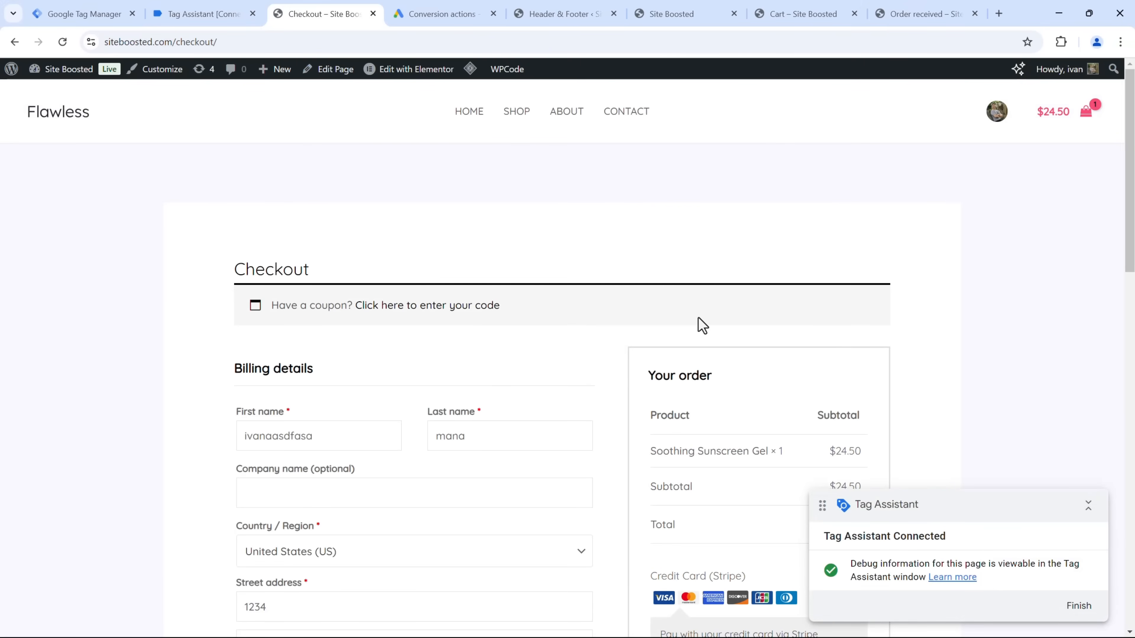
scroll(674, 325, down, 4)
scroll(628, 359, down, 4)
scroll(628, 359, down, 2)
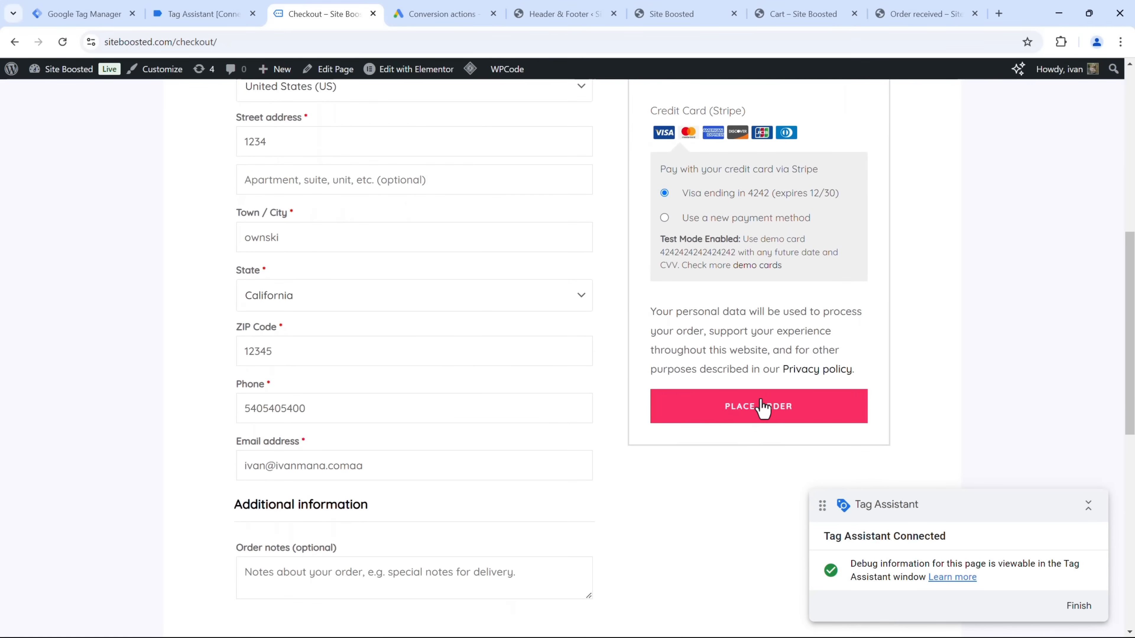
click(762, 411)
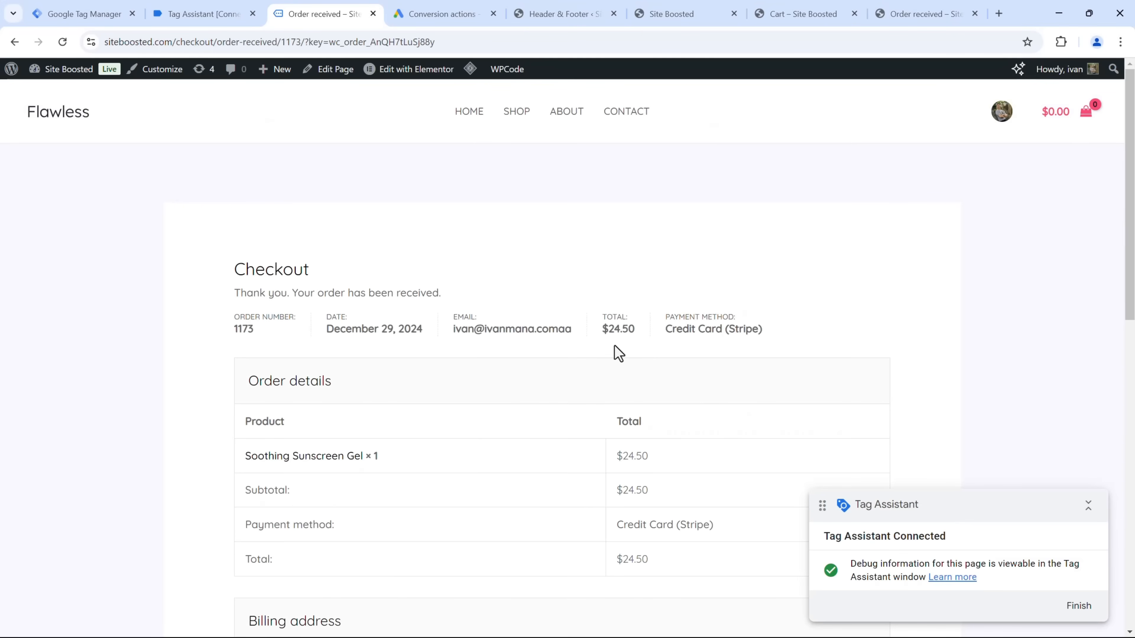
- Review the total, order details and billing address on the order confirmation page
drag(599, 315, 640, 330)
scroll(517, 431, down, 4)
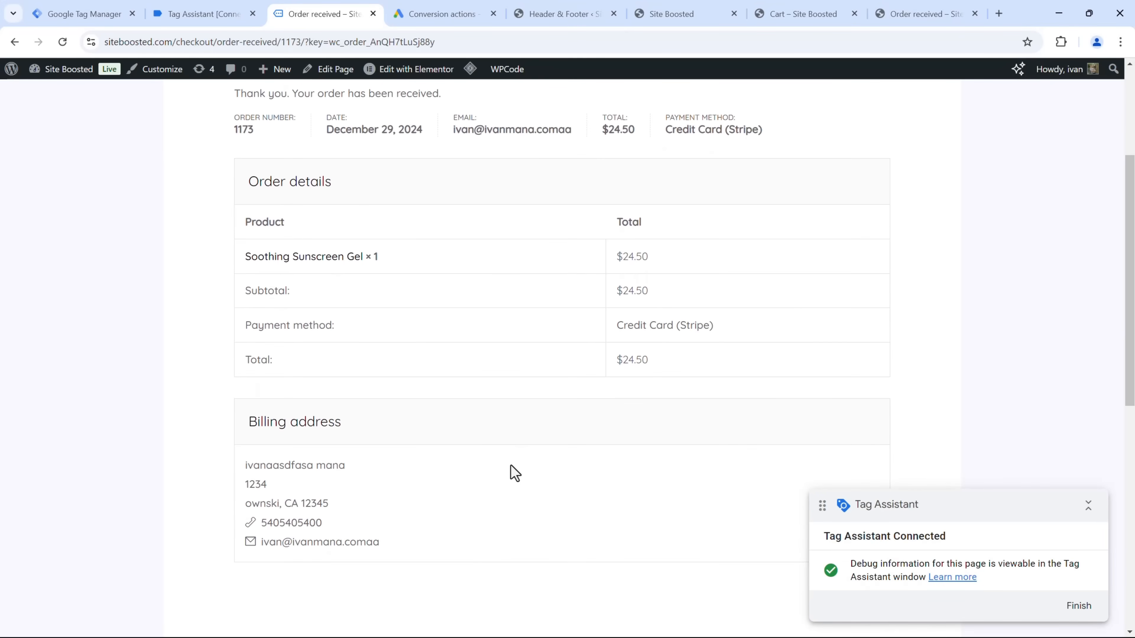
scroll(512, 469, up, 4)
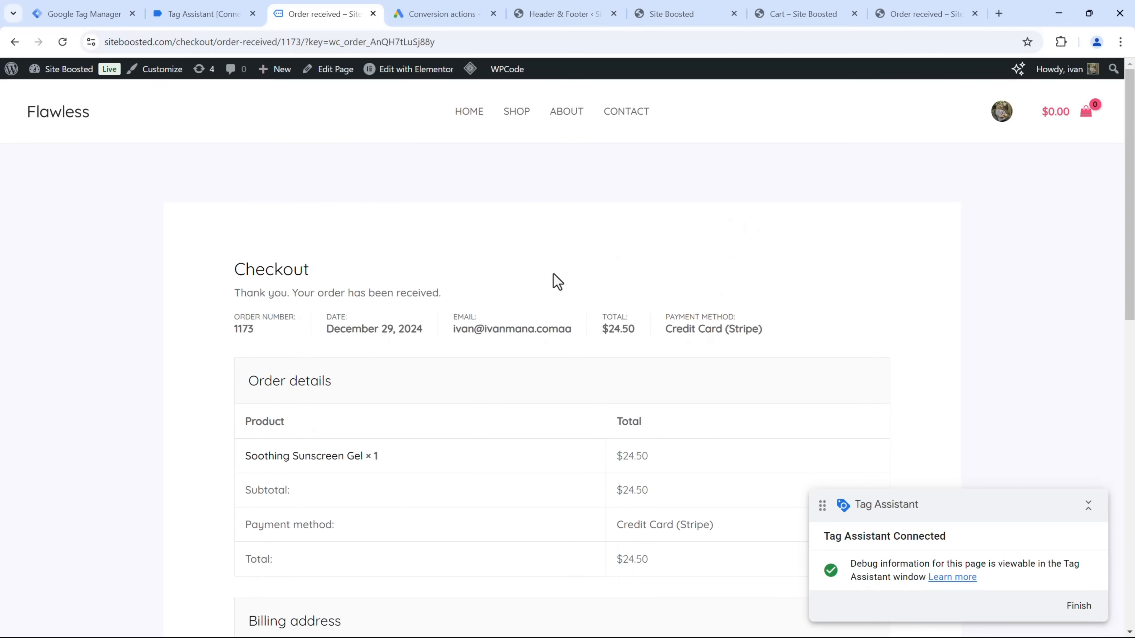
- Inspect the properties and firing trigger of the fired Google Ads - Purchase tag in Tag Assistant
click(191, 9)
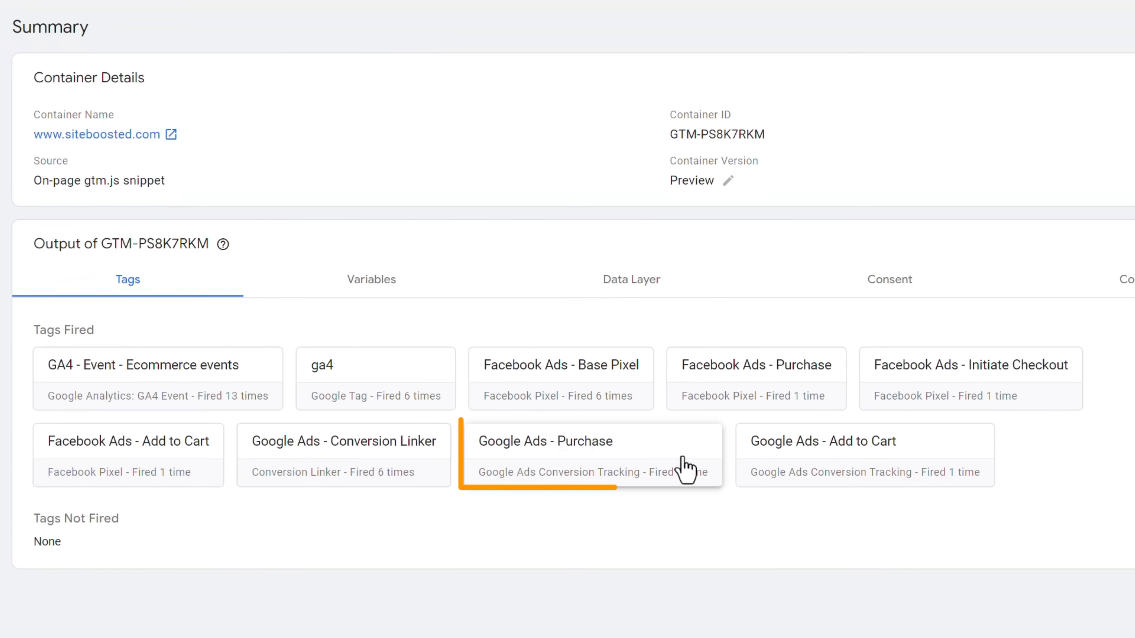
click(593, 462)
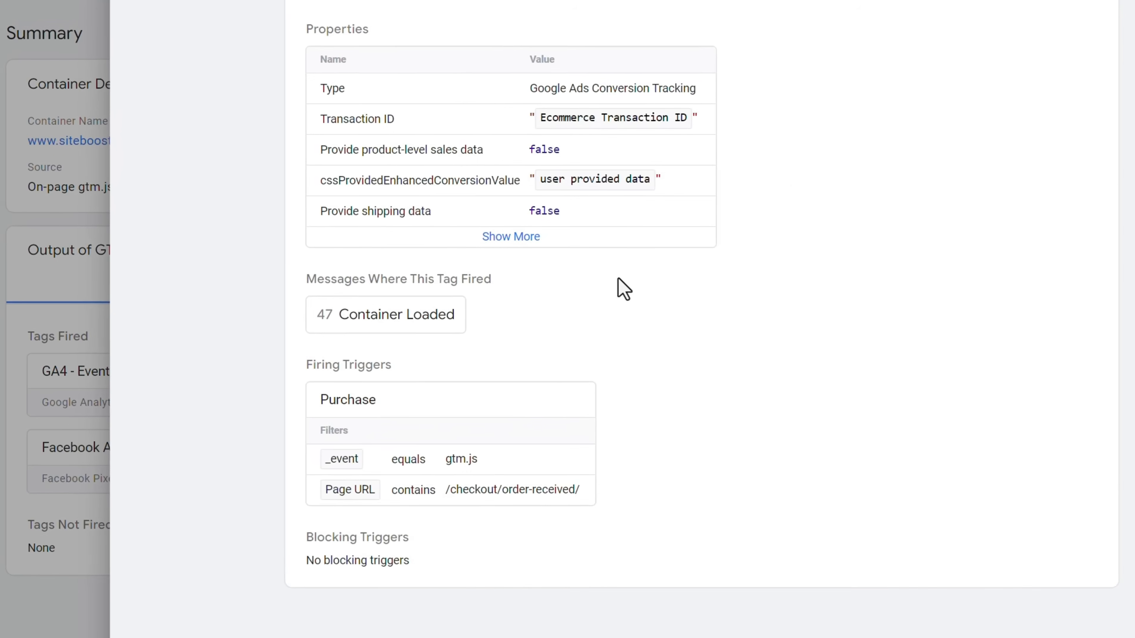
click(430, 322)
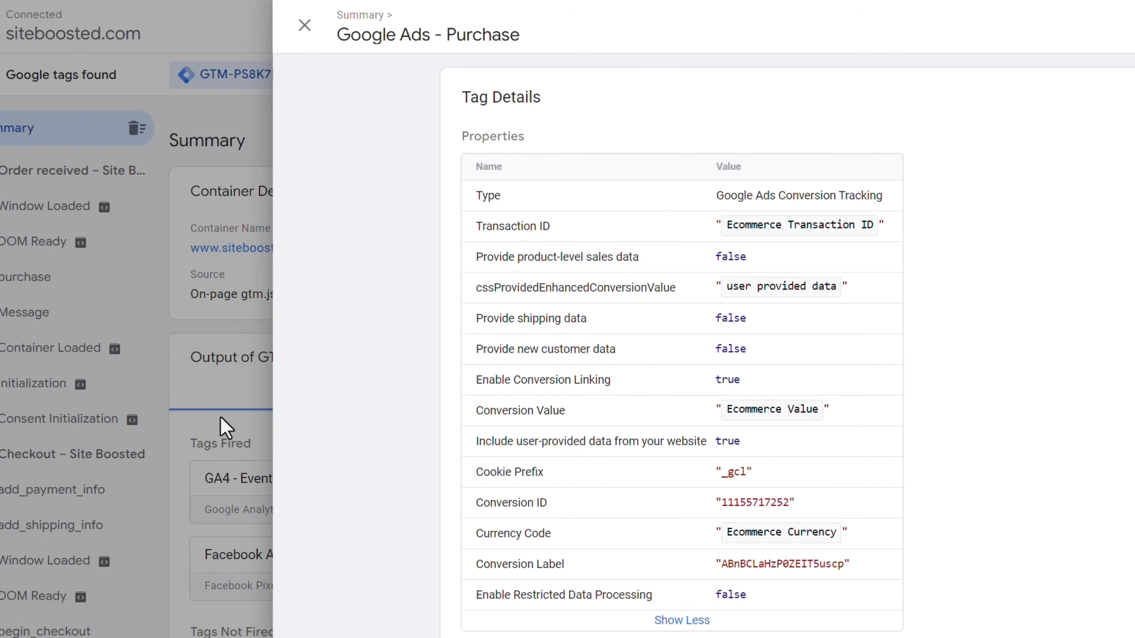
click(220, 418)
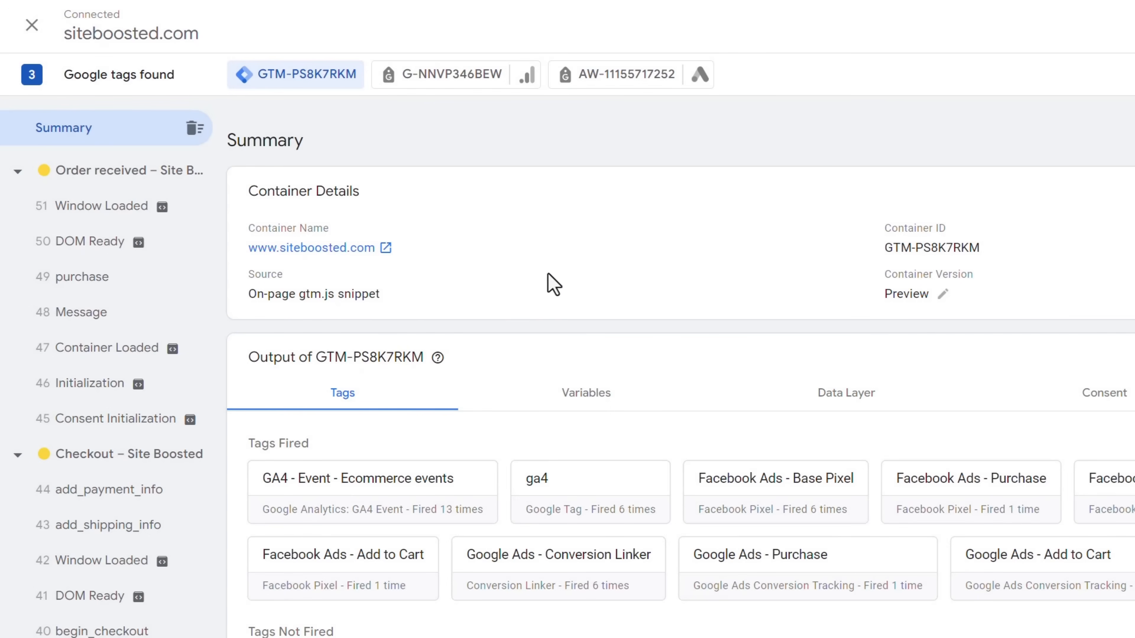
- Examine the purchase event's Ecommerce Currency, Transaction ID and Value variables, and return to the order confirmation page
click(114, 278)
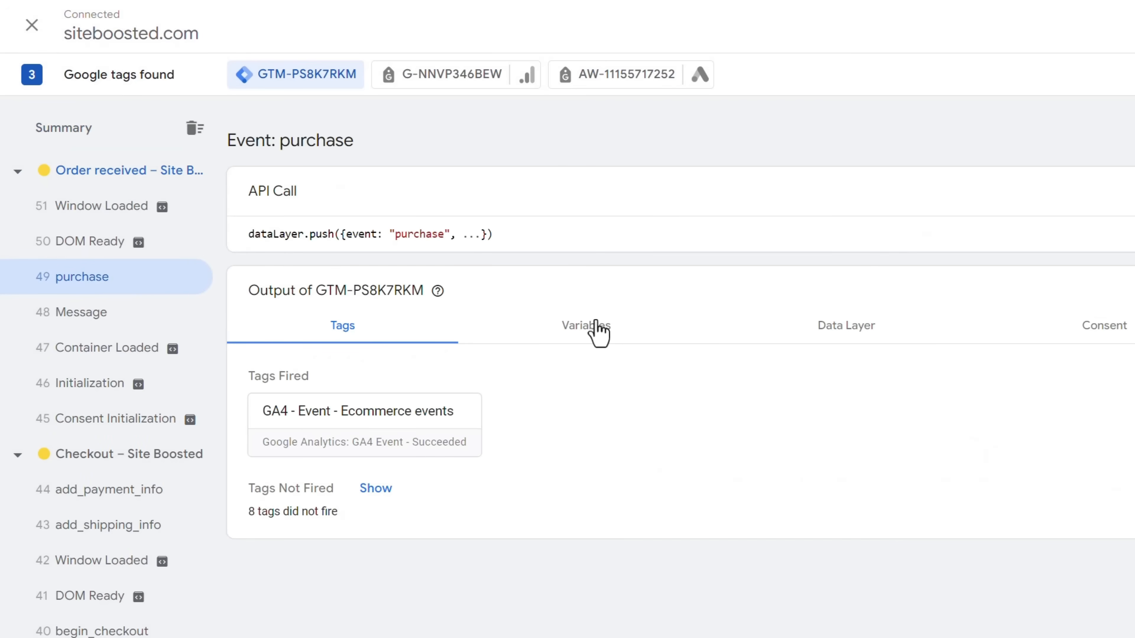
click(597, 331)
scroll(823, 552, down, 4)
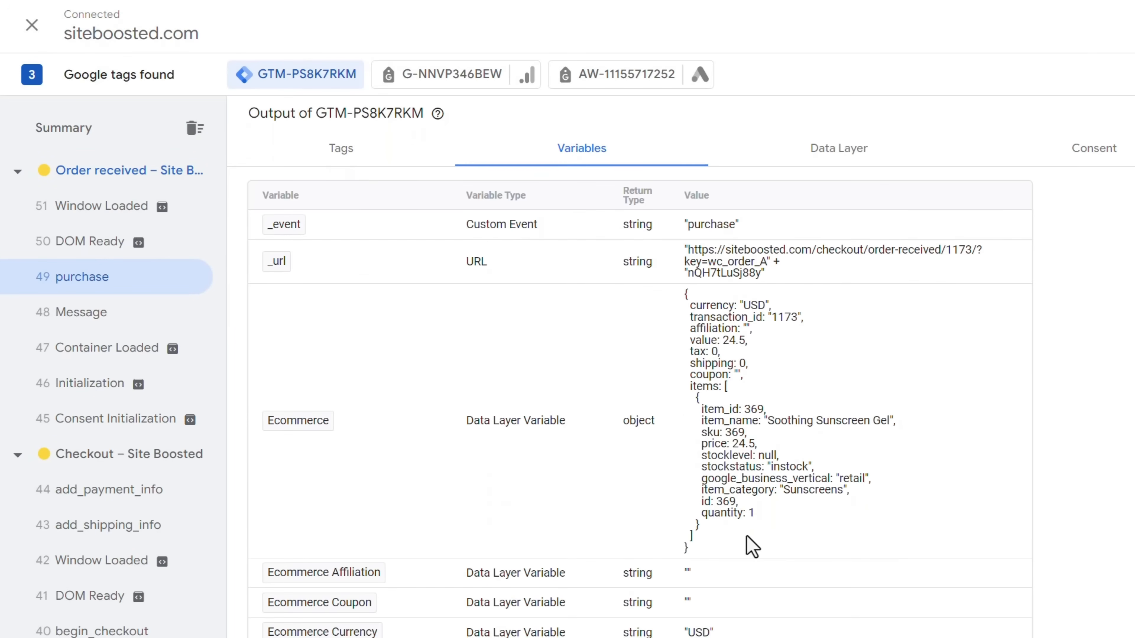
scroll(753, 545, down, 2)
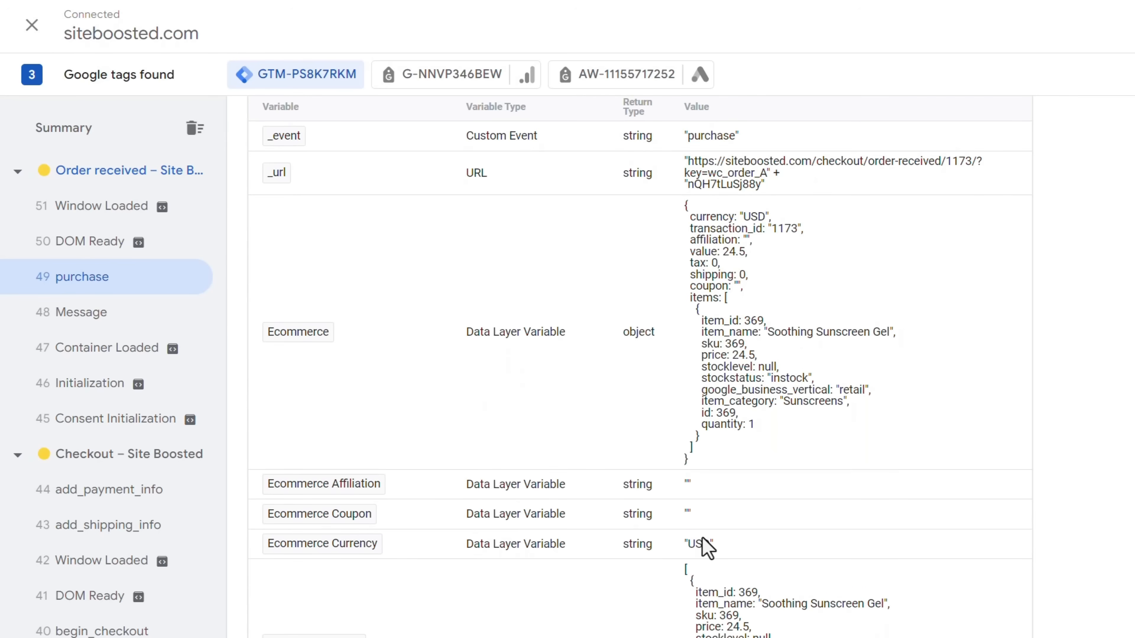
scroll(666, 563, down, 6)
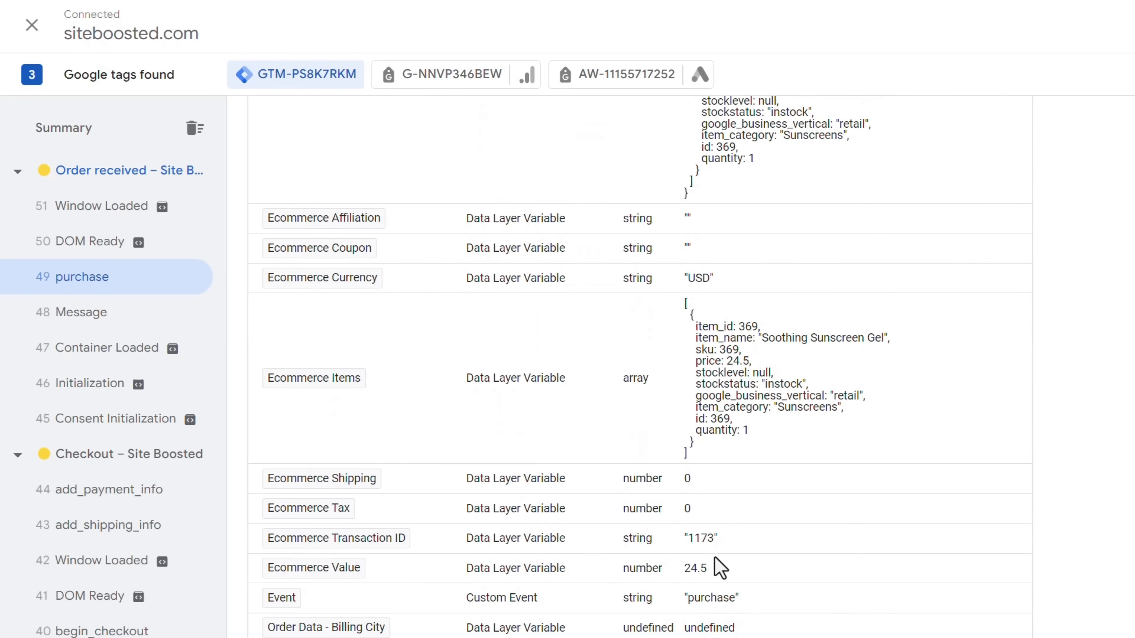
double_click(715, 560)
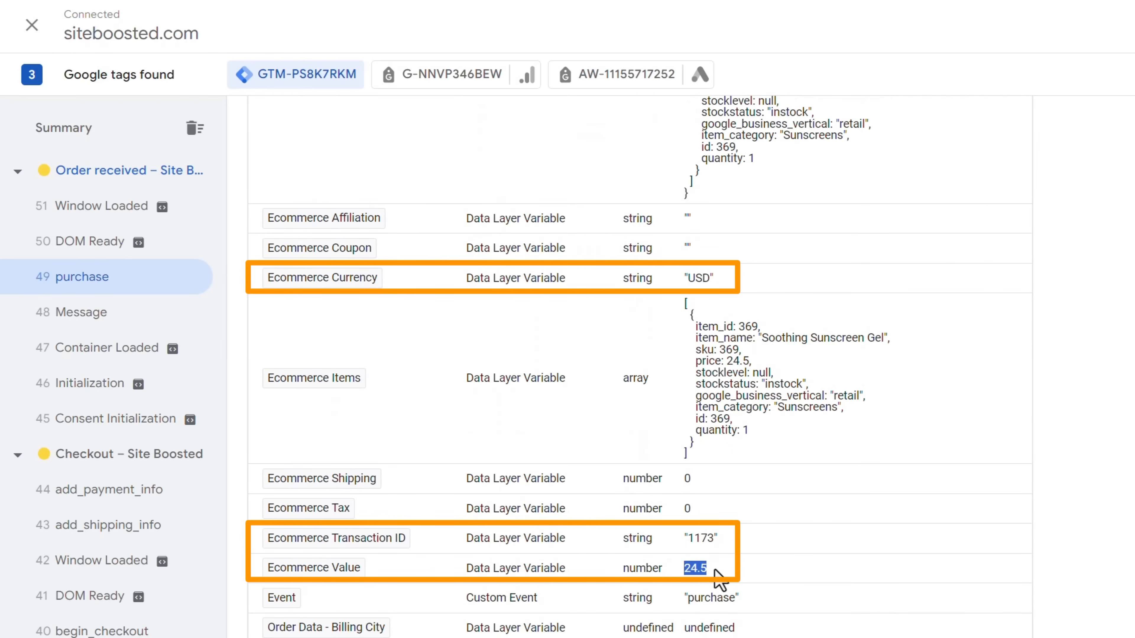
scroll(679, 572, up, 10)
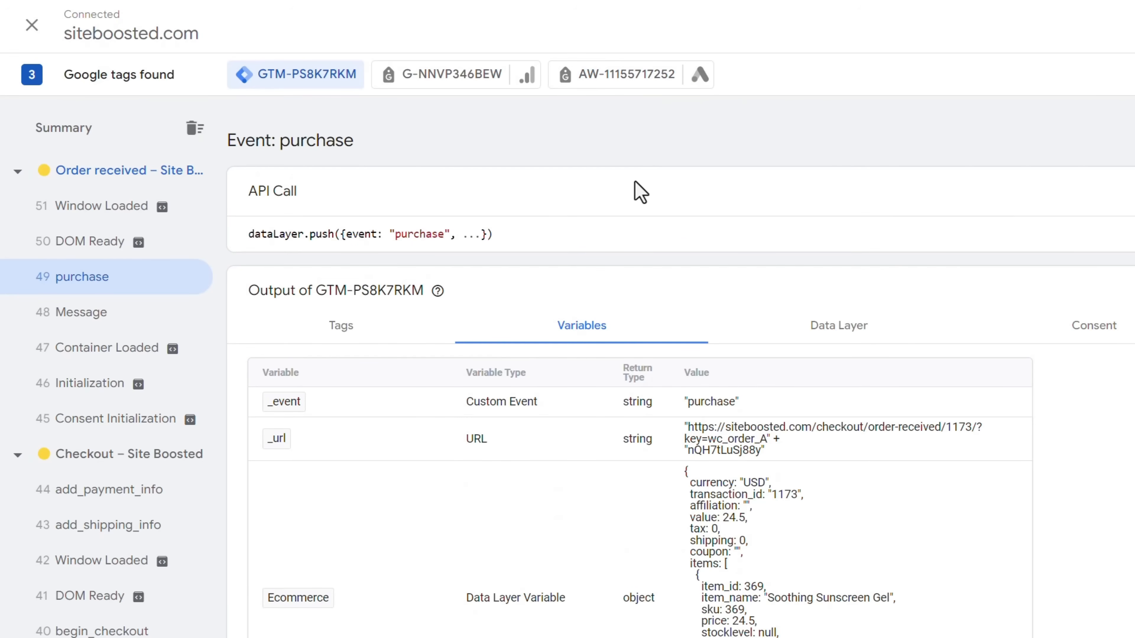
click(313, 13)
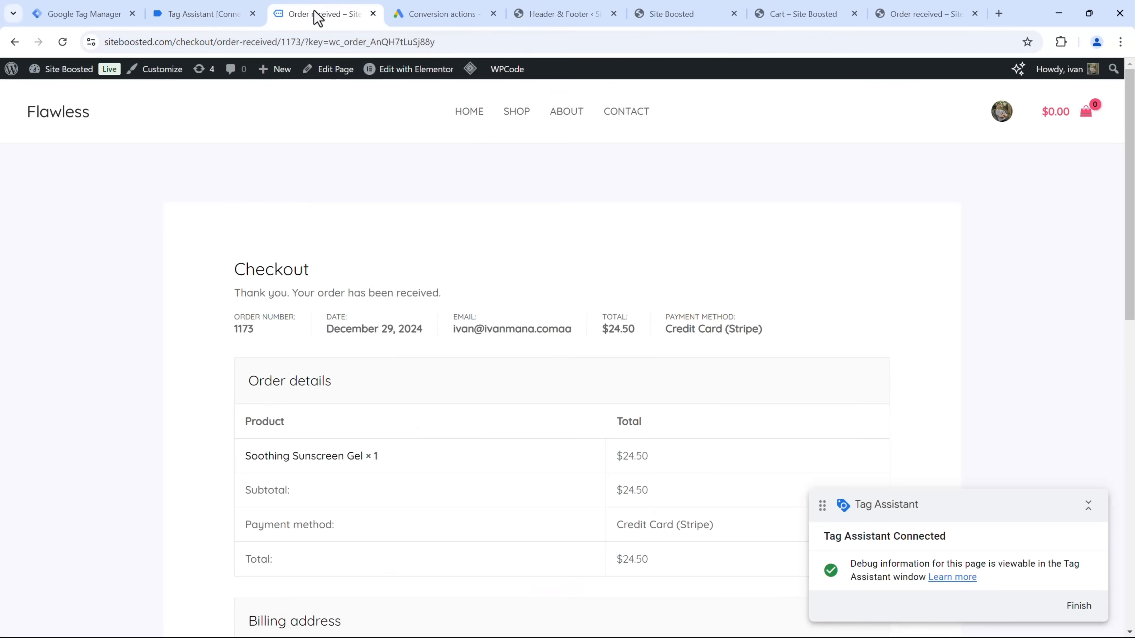
- Close the Tag Assistant and previewed order confirmation pages and return to the Google Tag Manager workspace
click(252, 14)
click(253, 14)
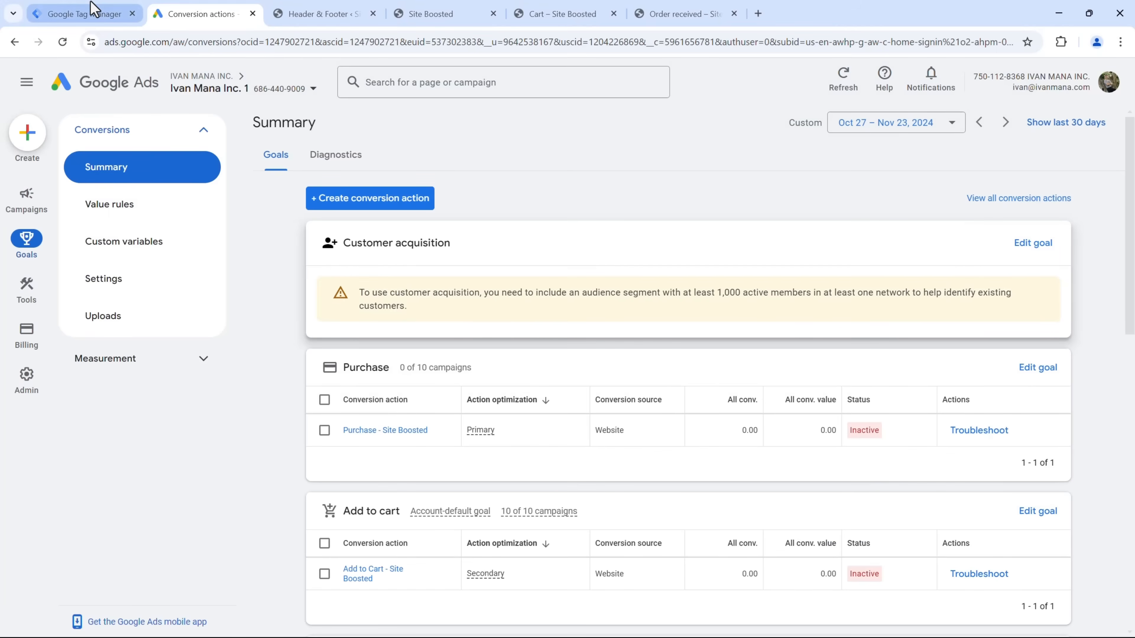
click(89, 13)
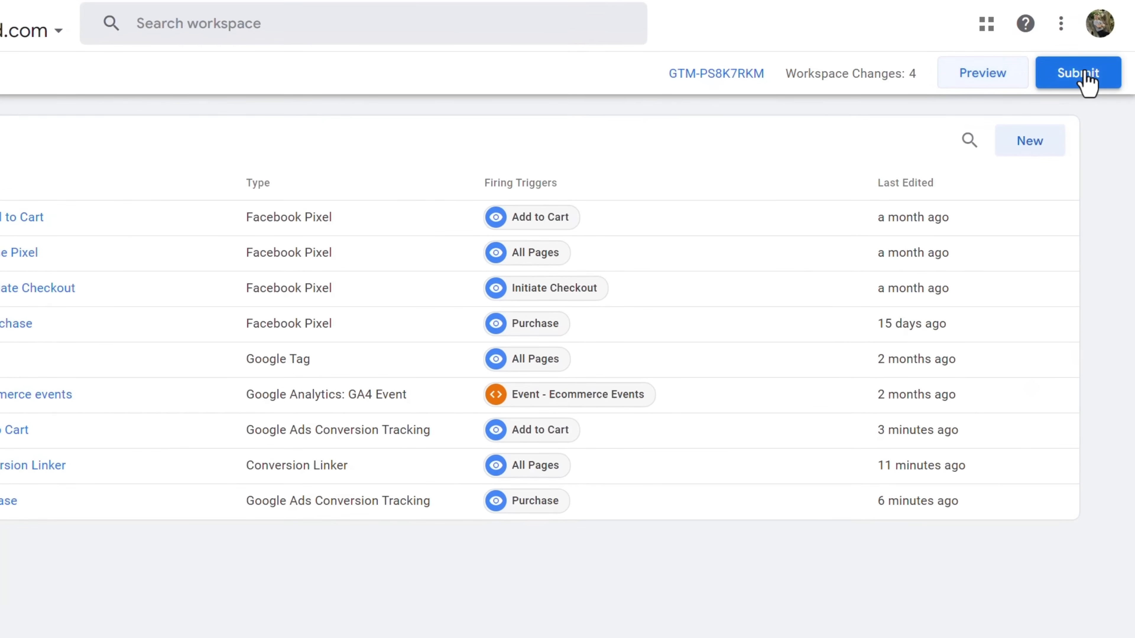
- Publish the workspace changes as a version named "Added Google Ads Purchase + Add to Cart Events" and return to the workspace overview
click(1086, 74)
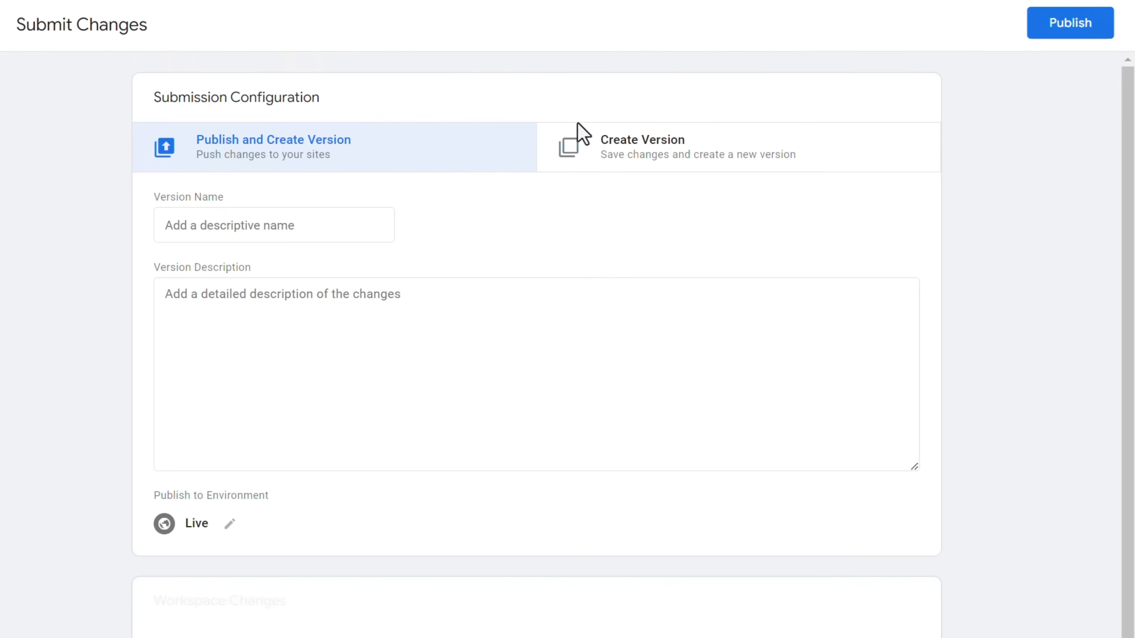
click(244, 227)
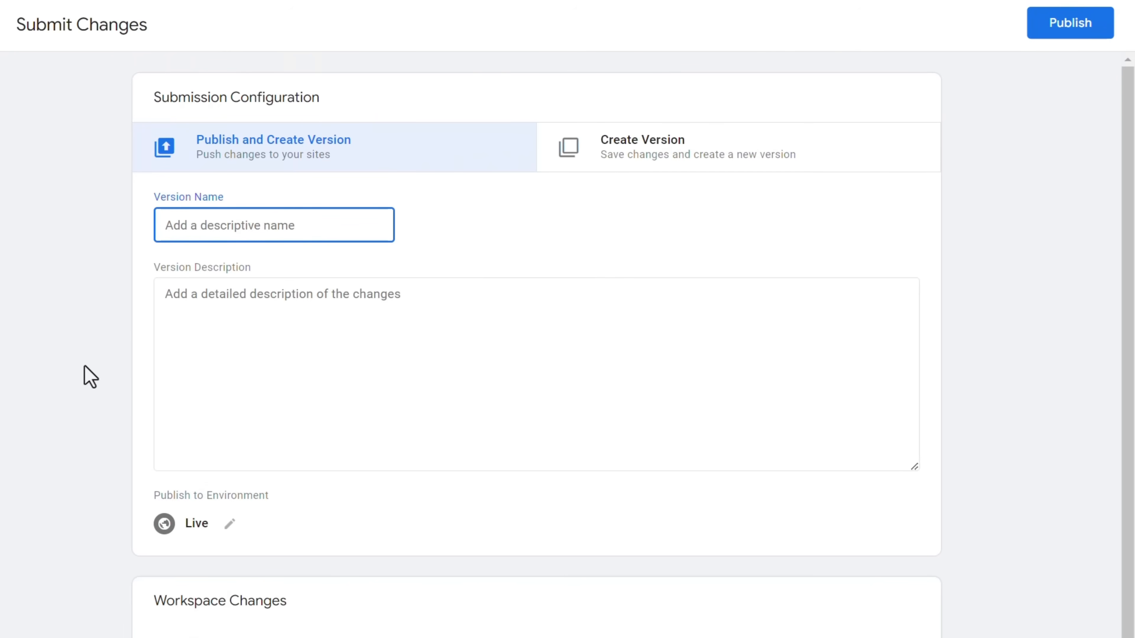
text(Added Google Ads Purc)
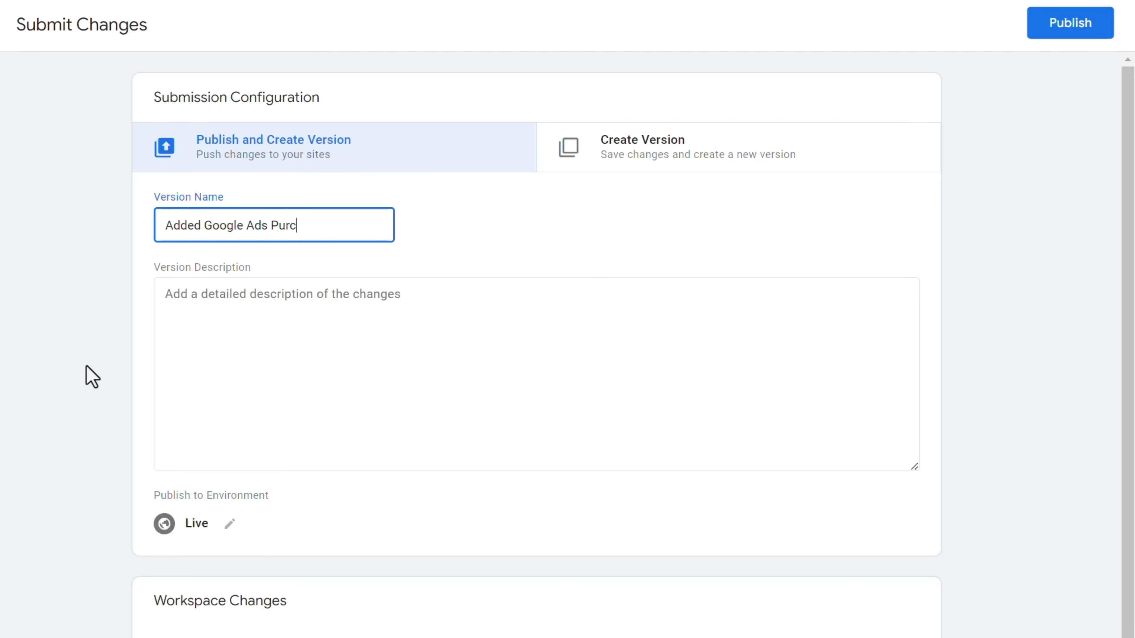
text(hase + Add to Cart Events)
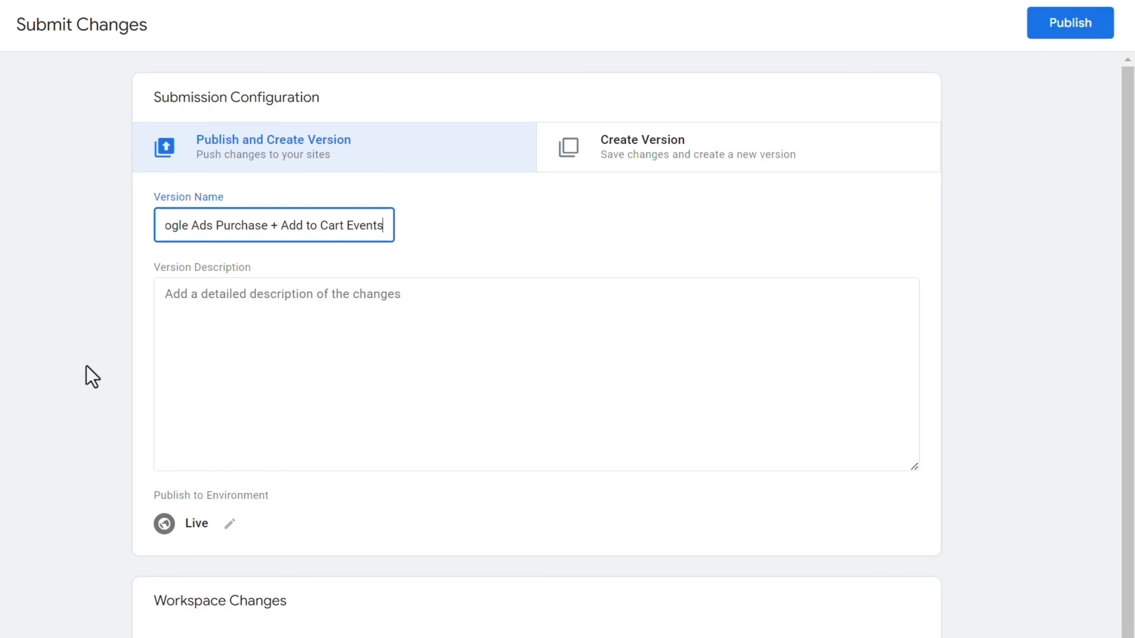
click(1056, 27)
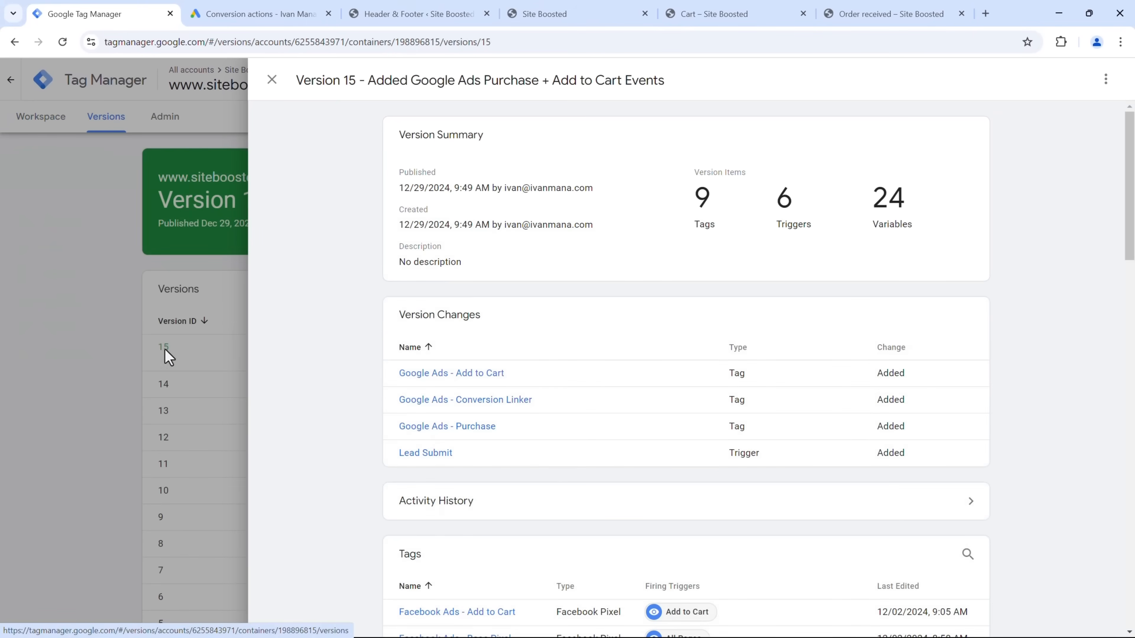
click(88, 365)
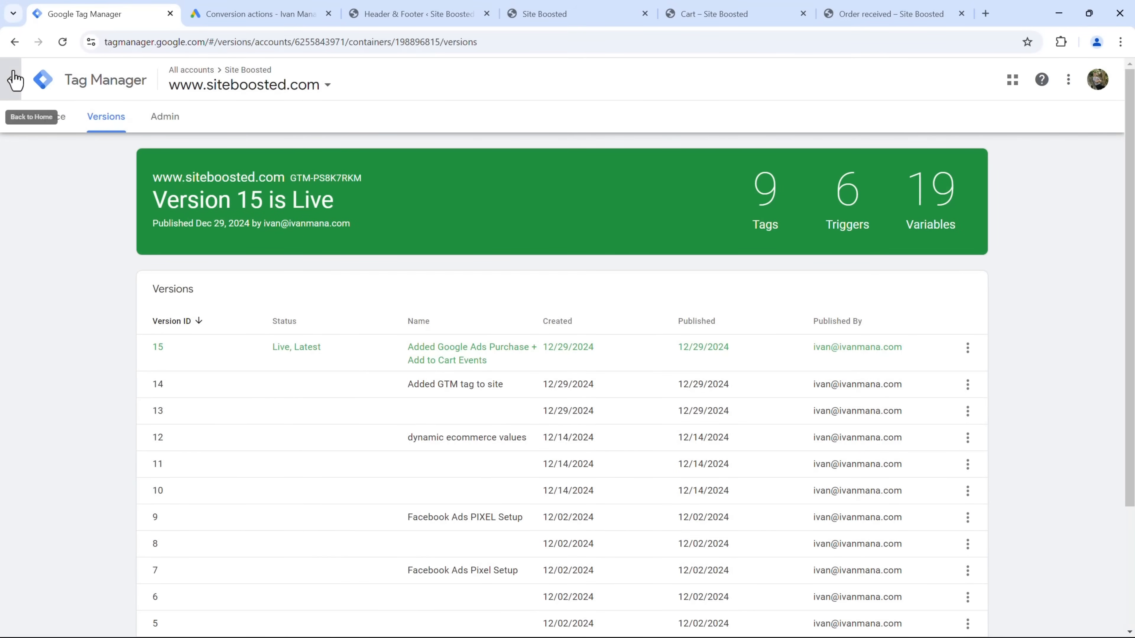
click(30, 122)
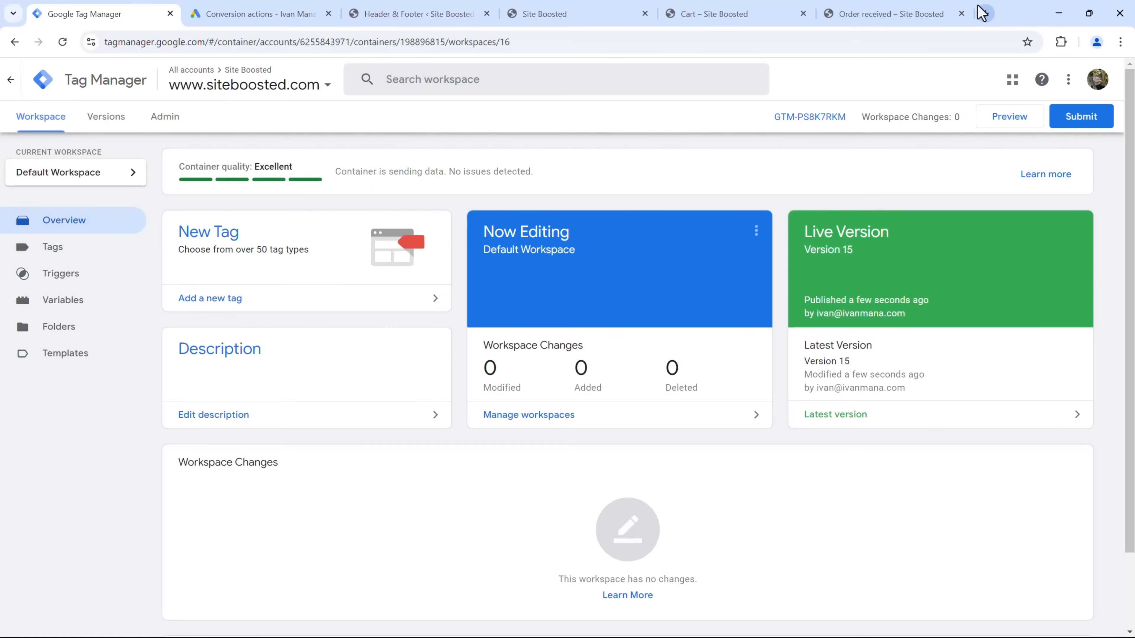
- Open ivanmana.com/all-courses in a new browser tab and look through the upcoming membership site's modules and sign-up form
key(ctrl+t)
text(ivanmana.com/all-courses)
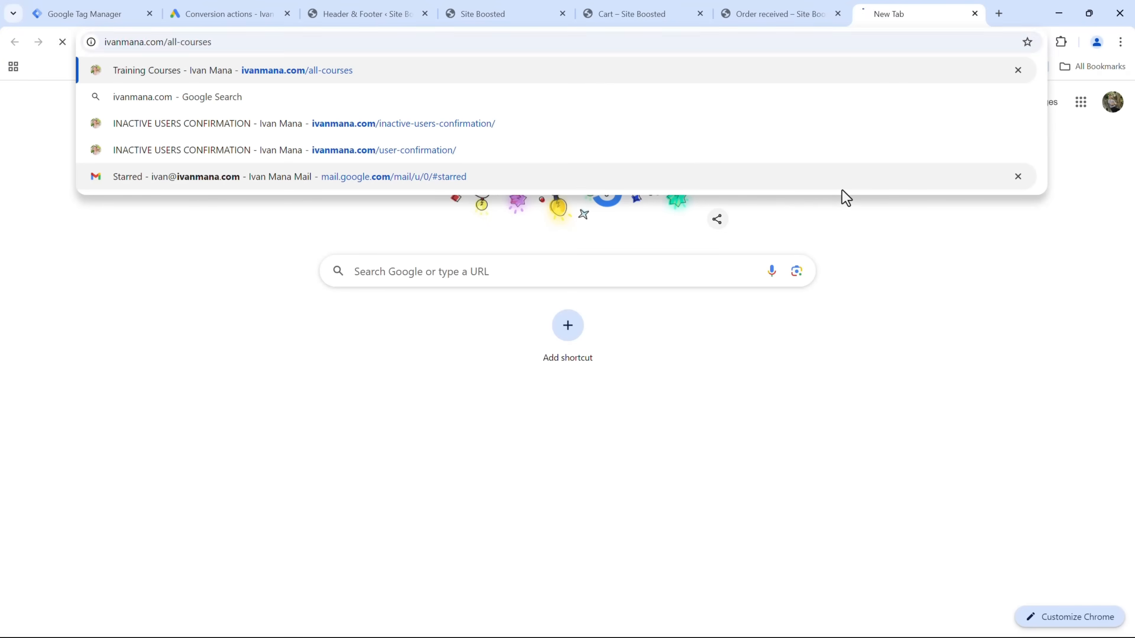
key(Return)
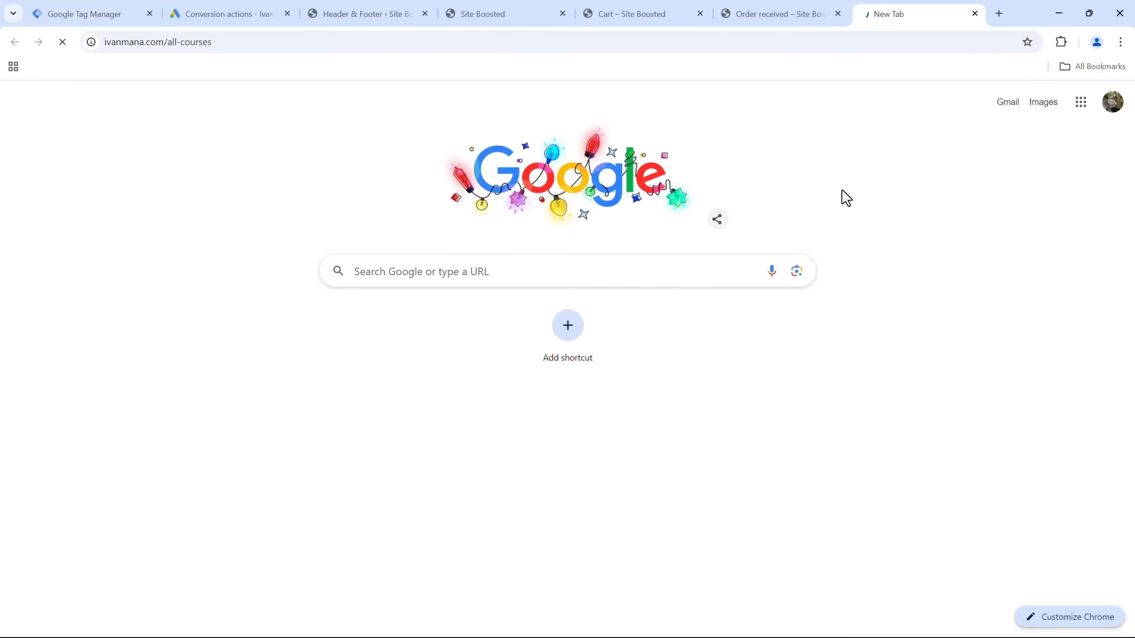
scroll(587, 302, down, 5)
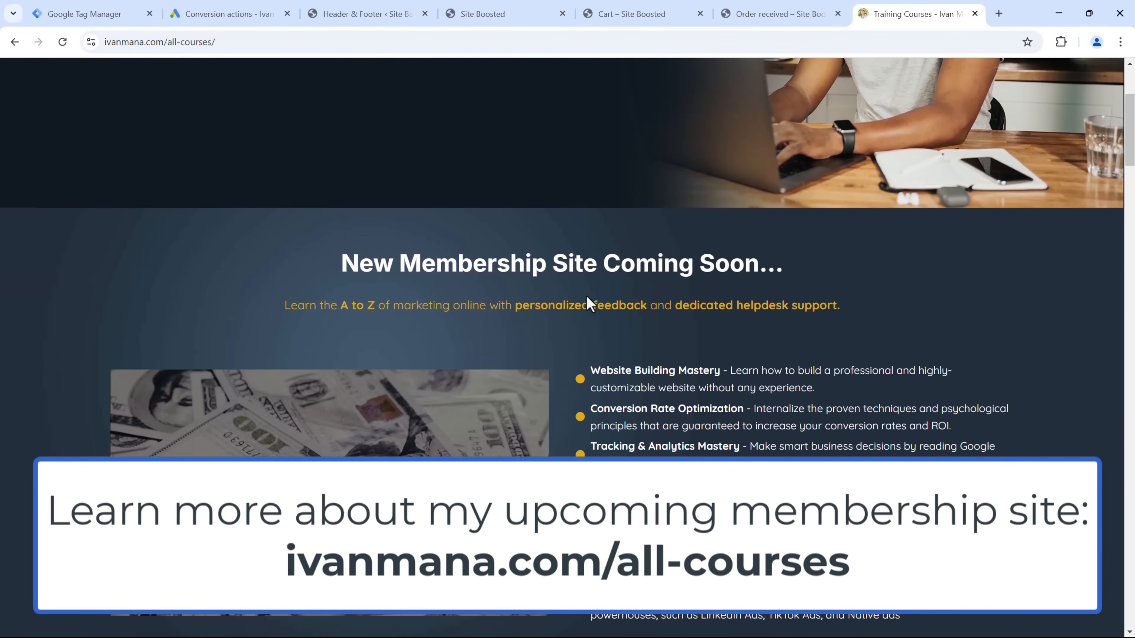
scroll(587, 302, down, 1)
scroll(313, 380, down, 1)
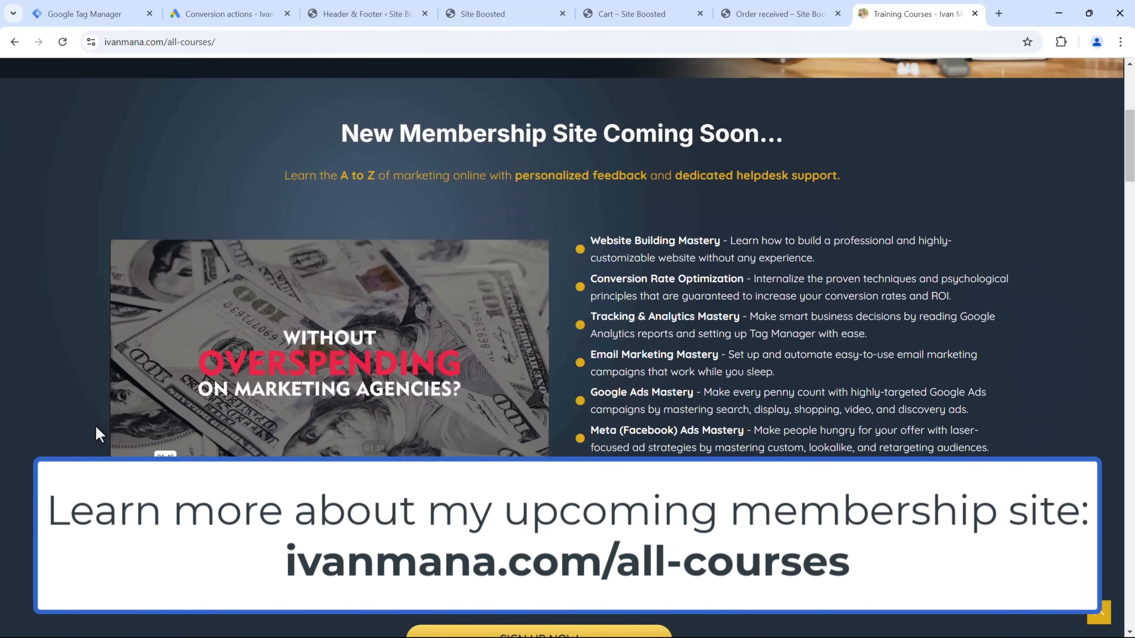
scroll(179, 430, down, 2)
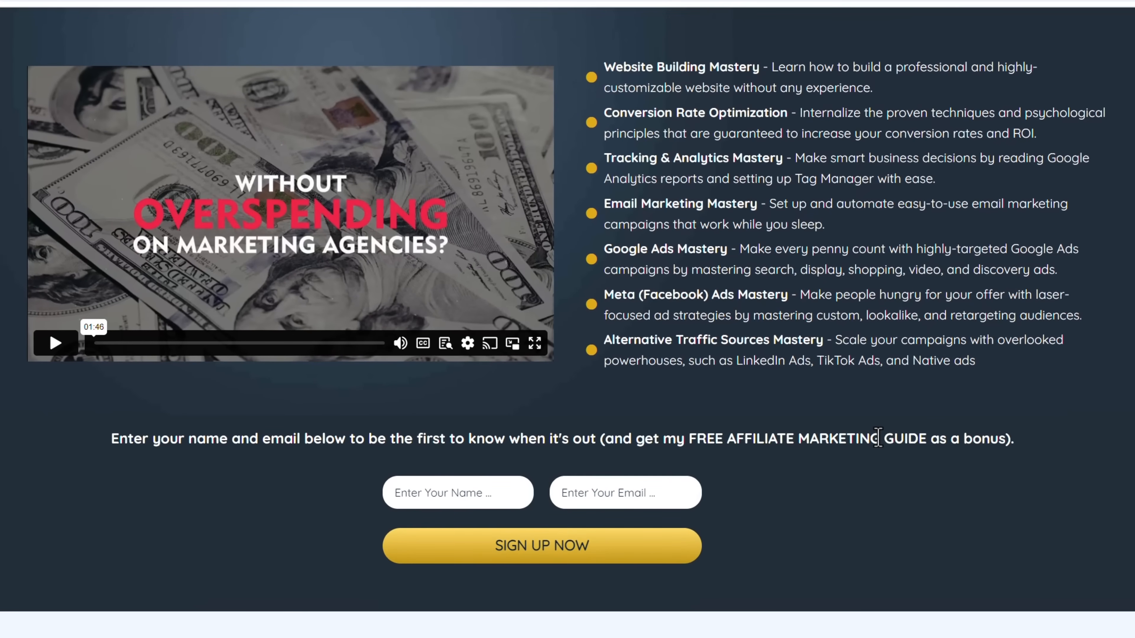
- Highlight the Tracking & Analytics Mastery description in the membership site's module list
scroll(876, 385, up, 1)
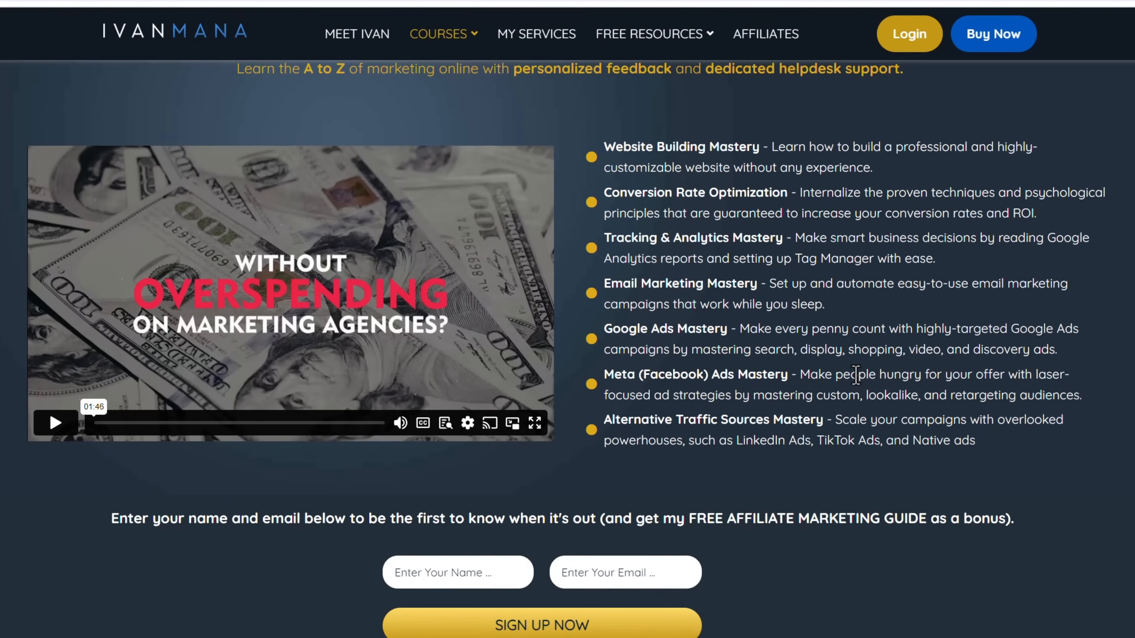
drag(610, 237, 970, 266)
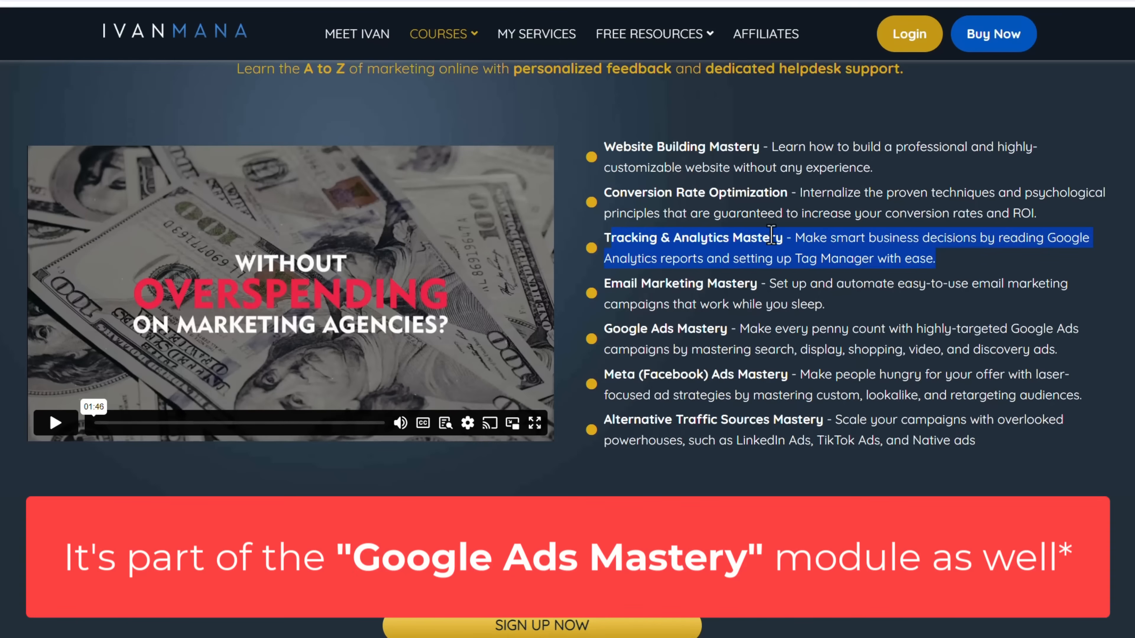
click(615, 246)
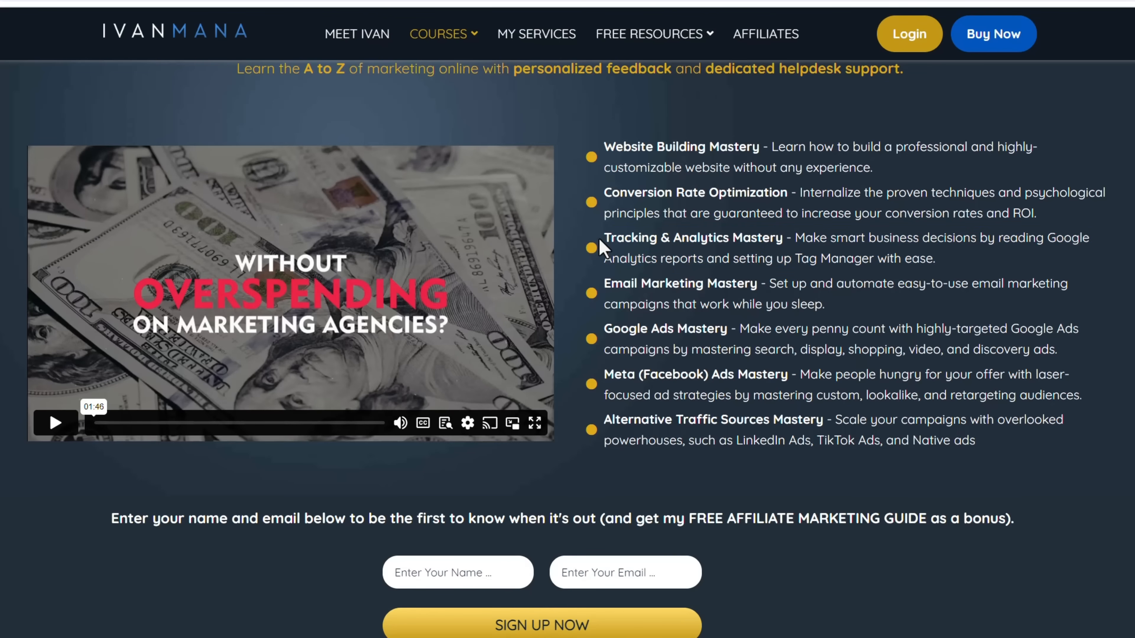
drag(660, 242, 945, 264)
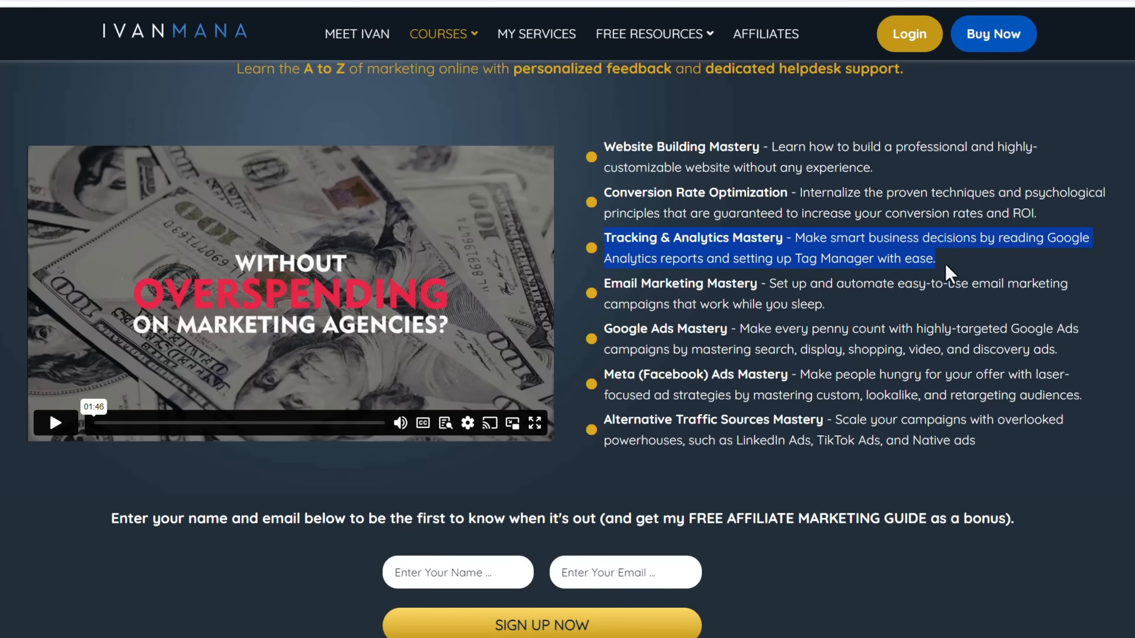